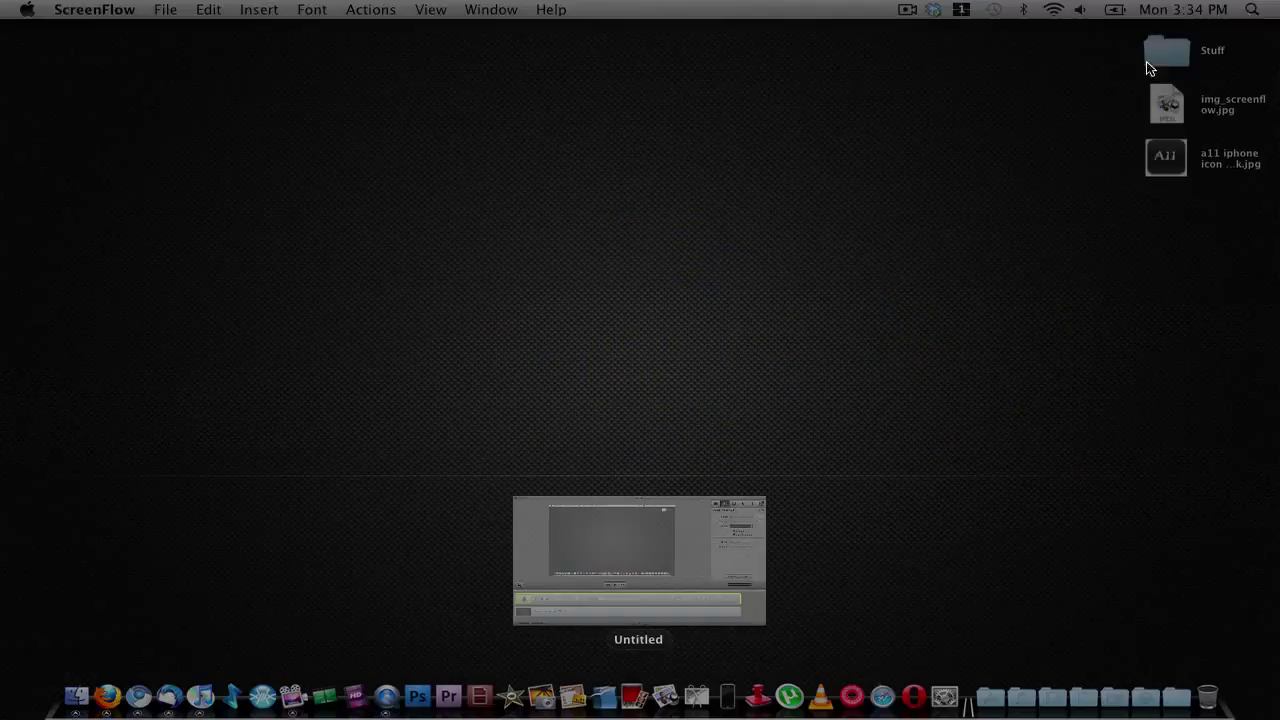
Add a video action to the Screen Recording 2/15/10 clip, ending at the 2-second mark.
click(679, 519)
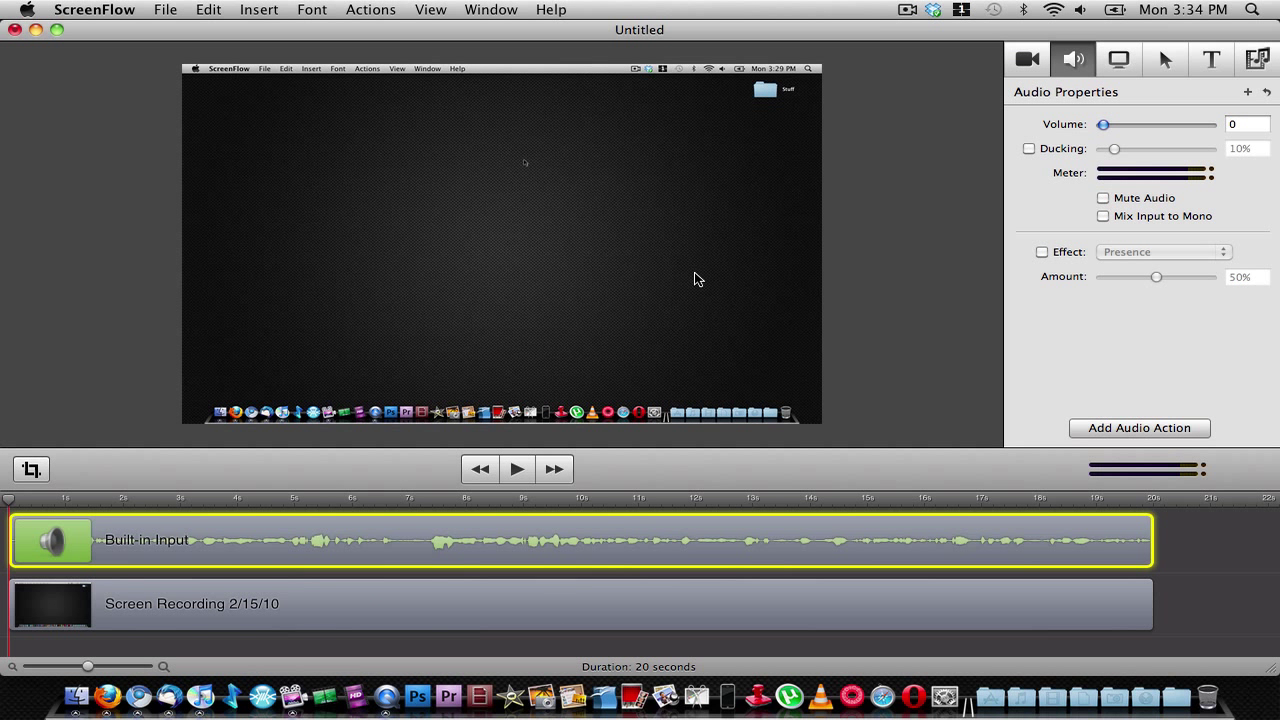
click(255, 604)
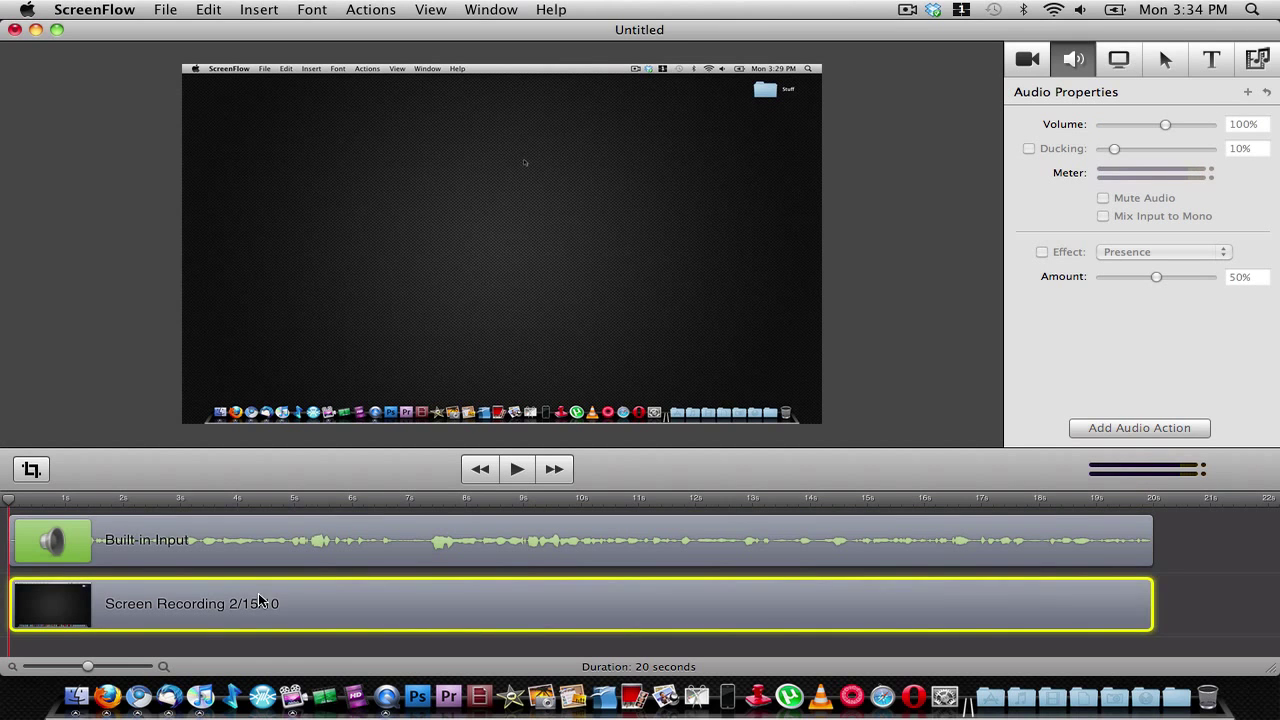
click(490, 268)
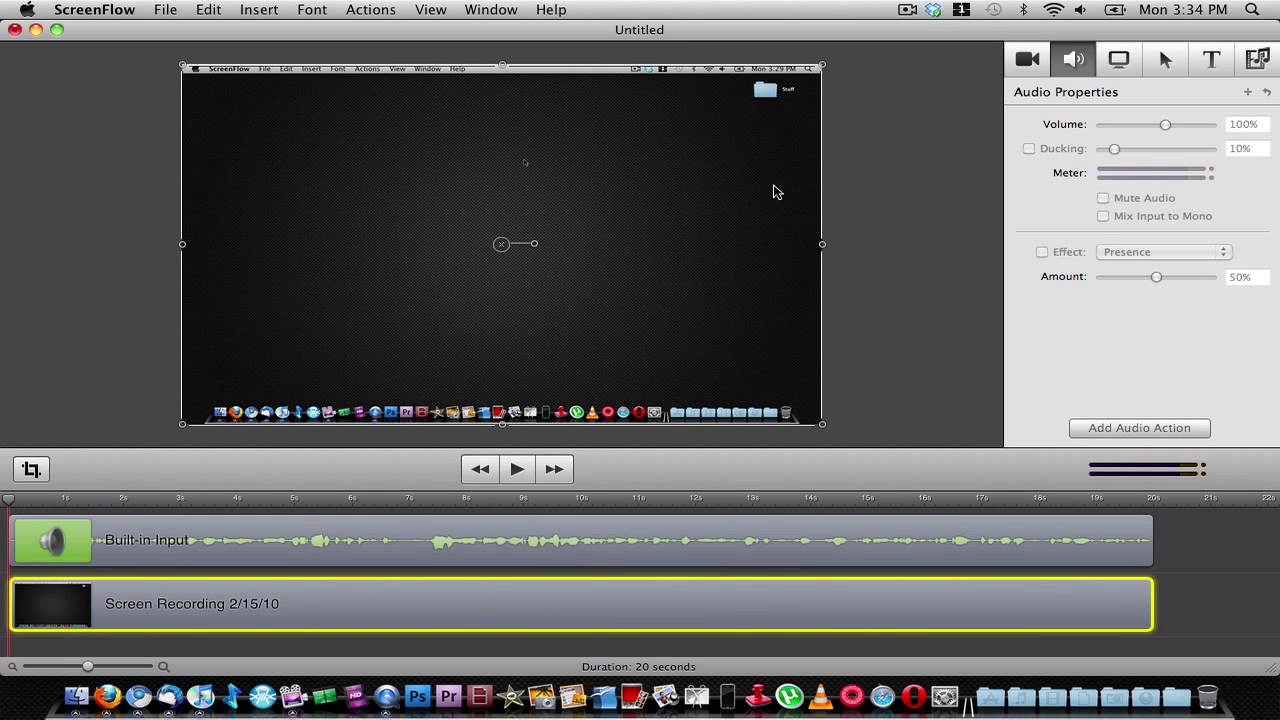
click(1024, 62)
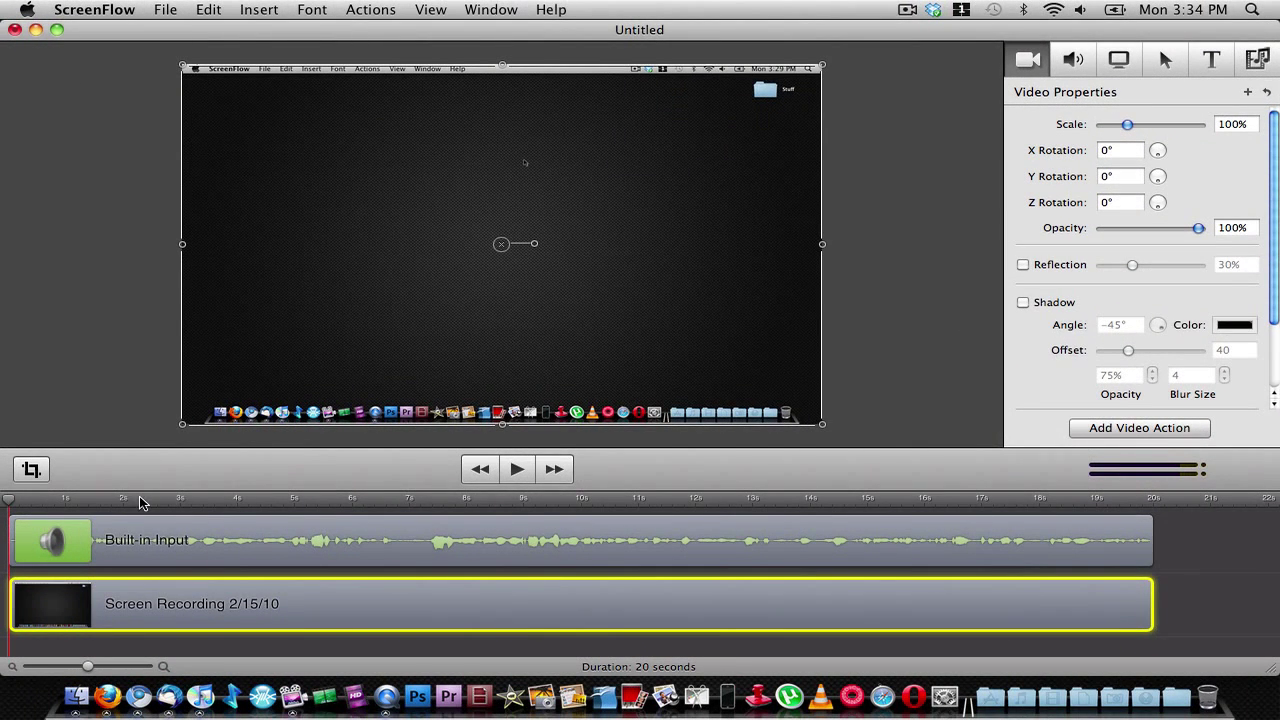
click(123, 500)
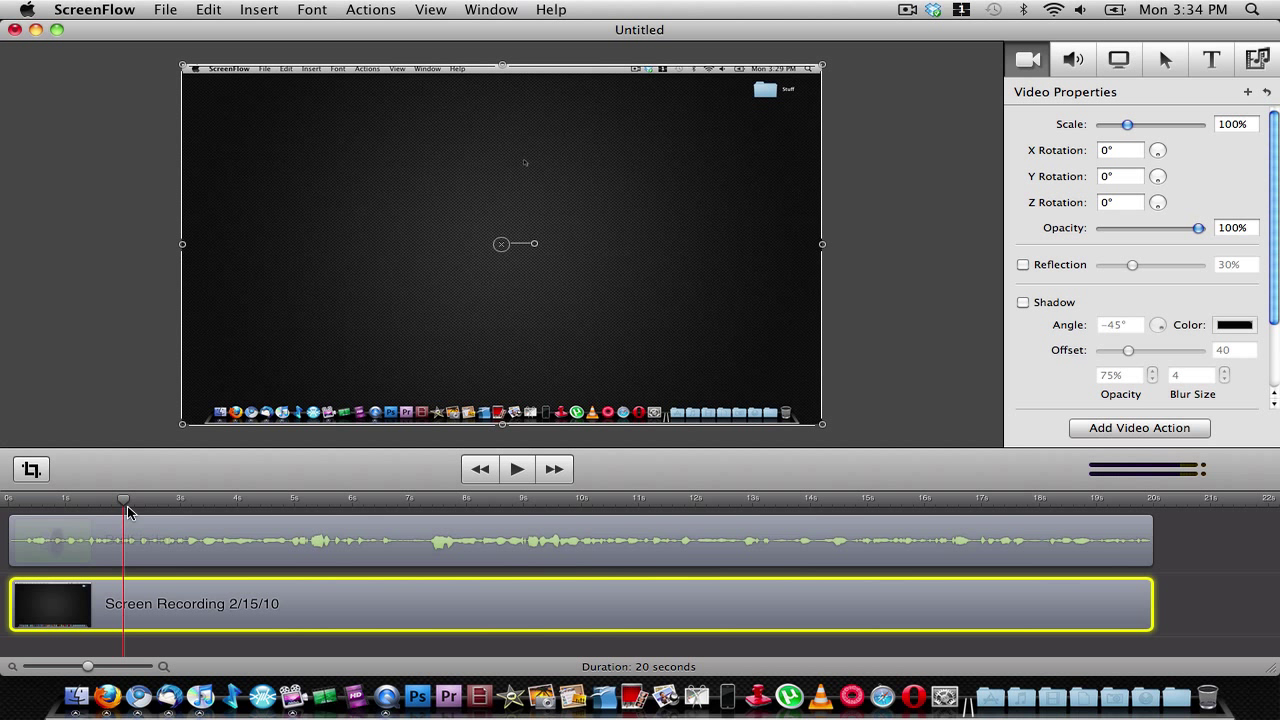
click(1127, 427)
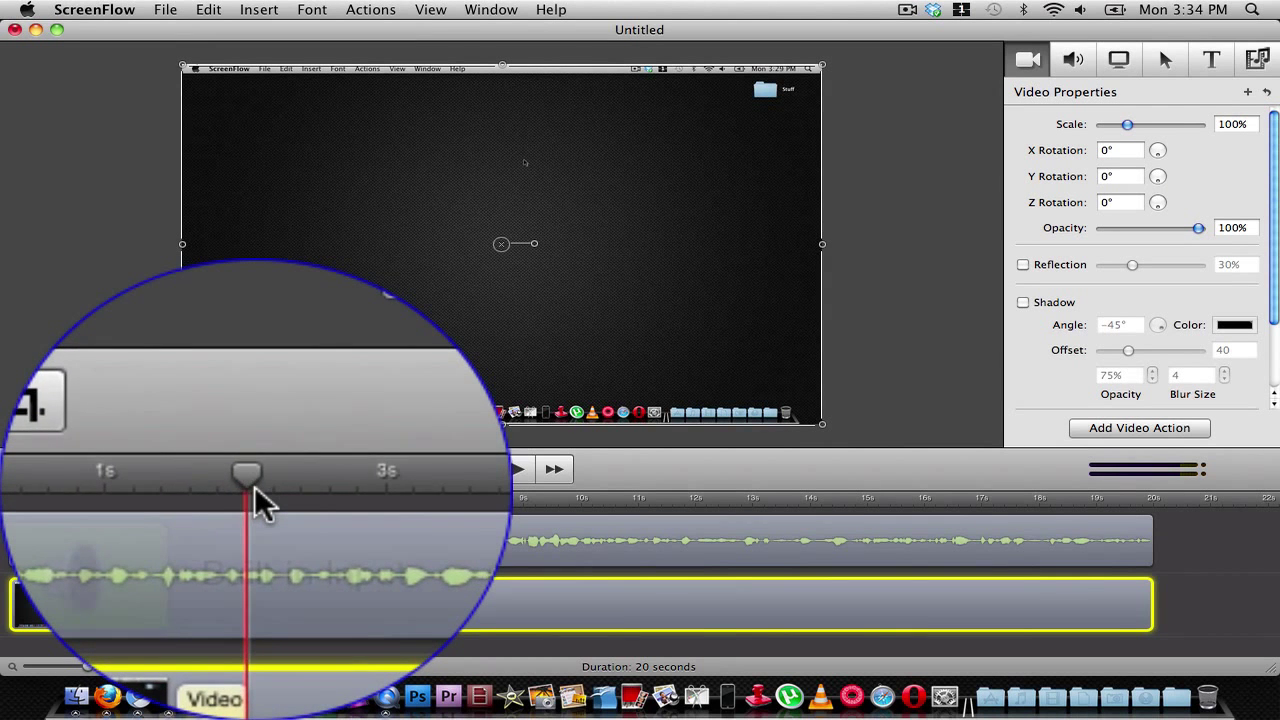
Past the video action, scale the clip to 225% and reposition it so the start of the Dock fills the canvas's lower edge.
drag(126, 502, 136, 502)
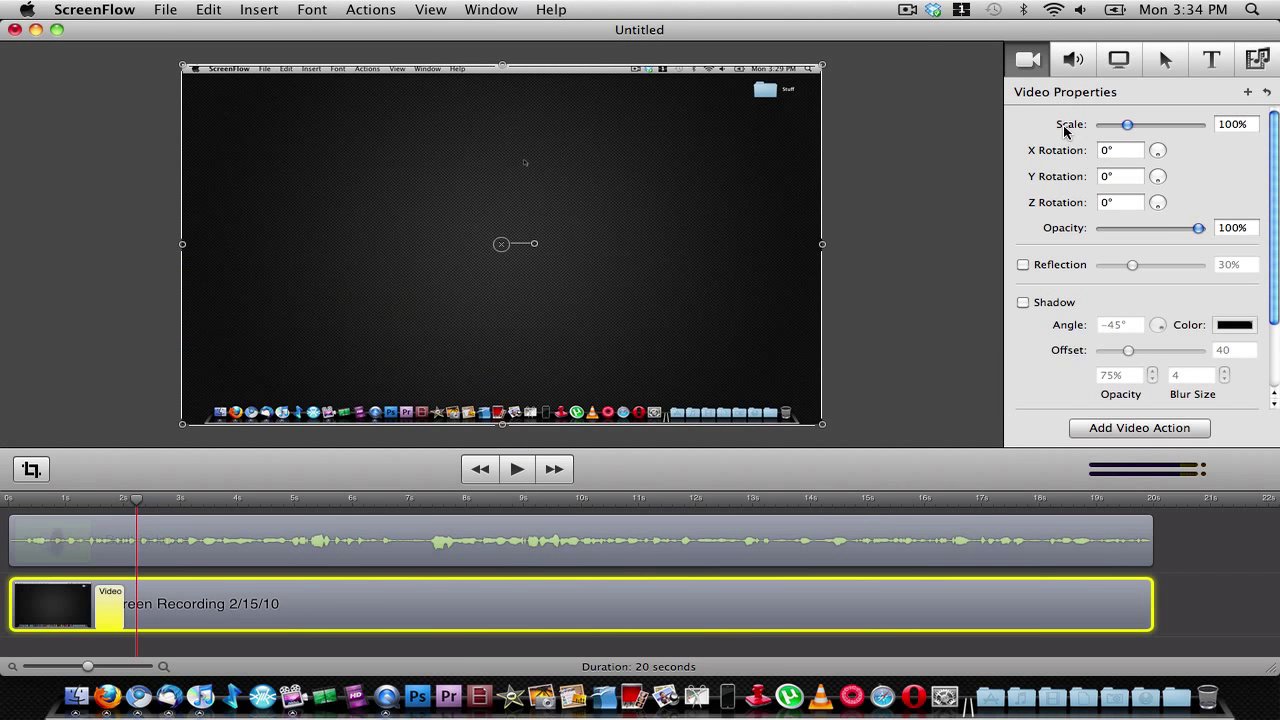
drag(1127, 124, 1143, 124)
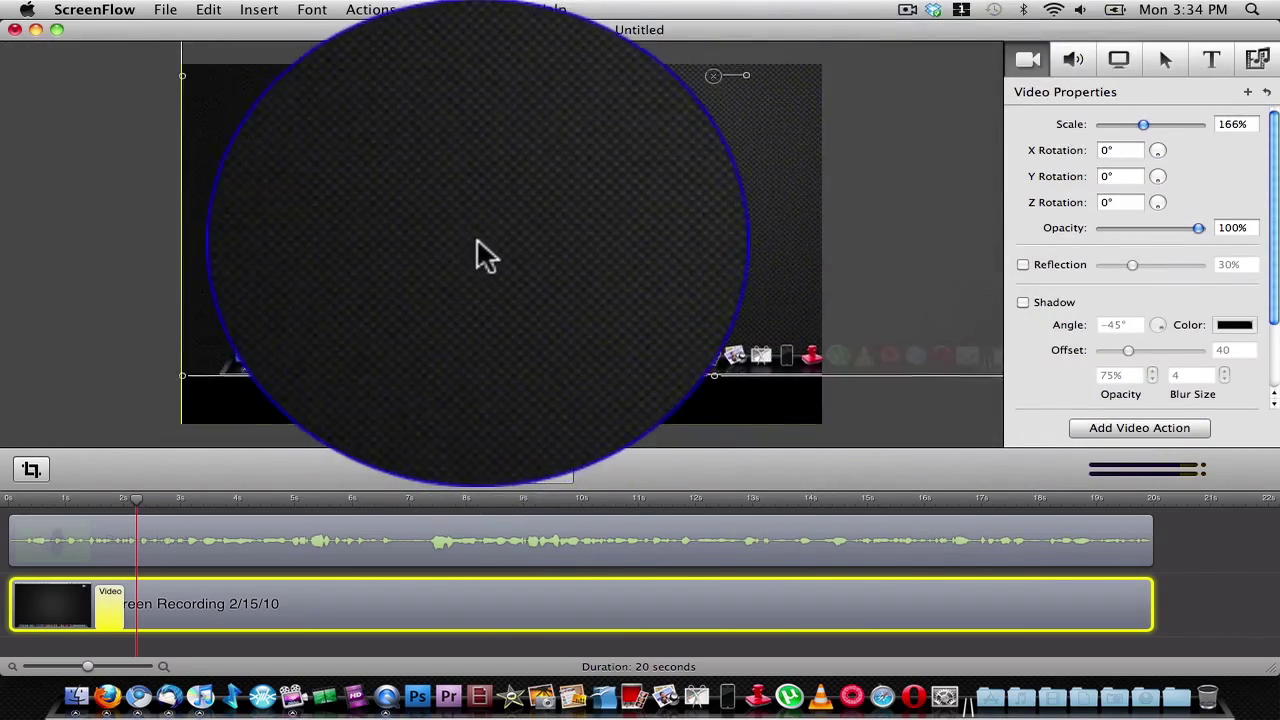
drag(1142, 124, 1160, 124)
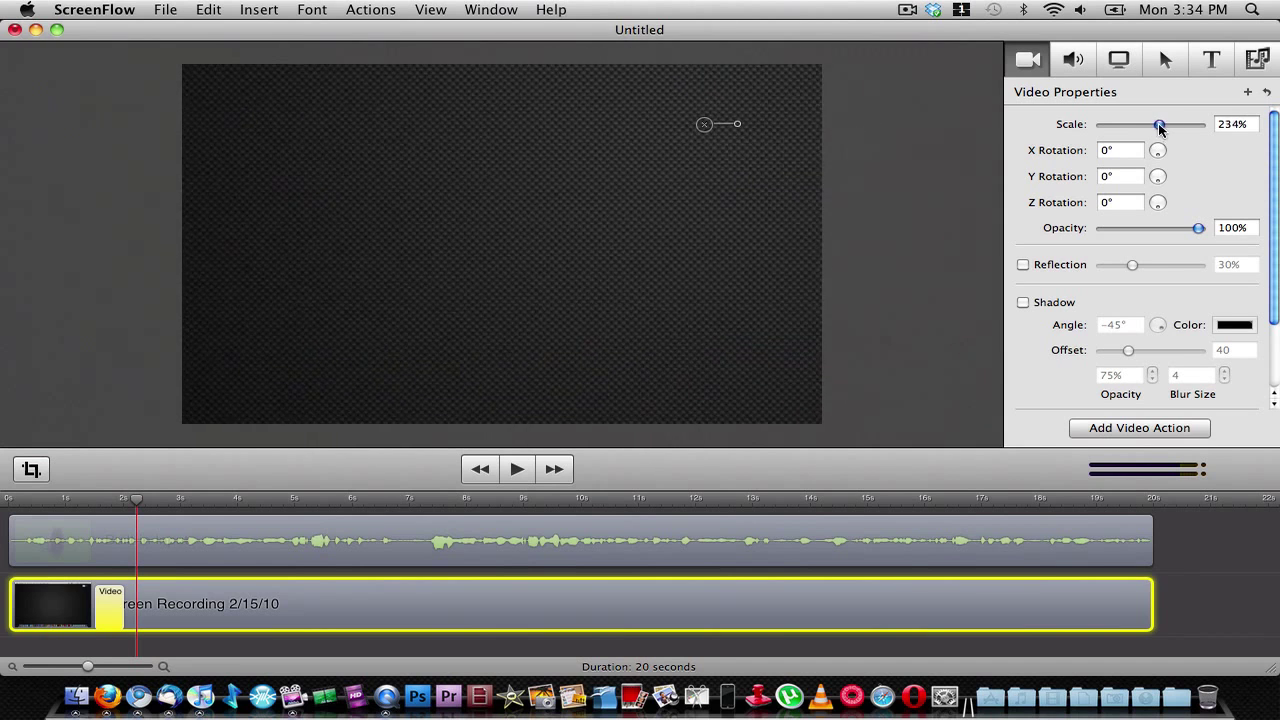
drag(545, 291, 641, 287)
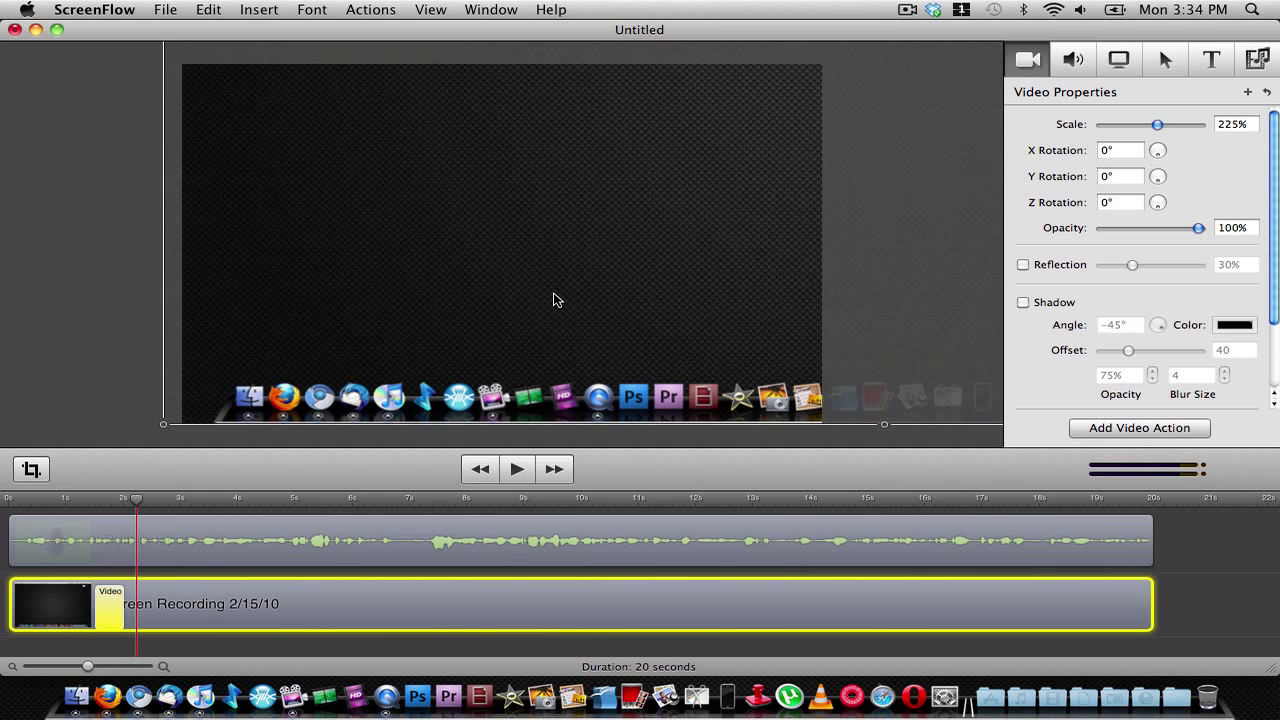
Play the zoom transition from before the video action to check the effect.
click(87, 497)
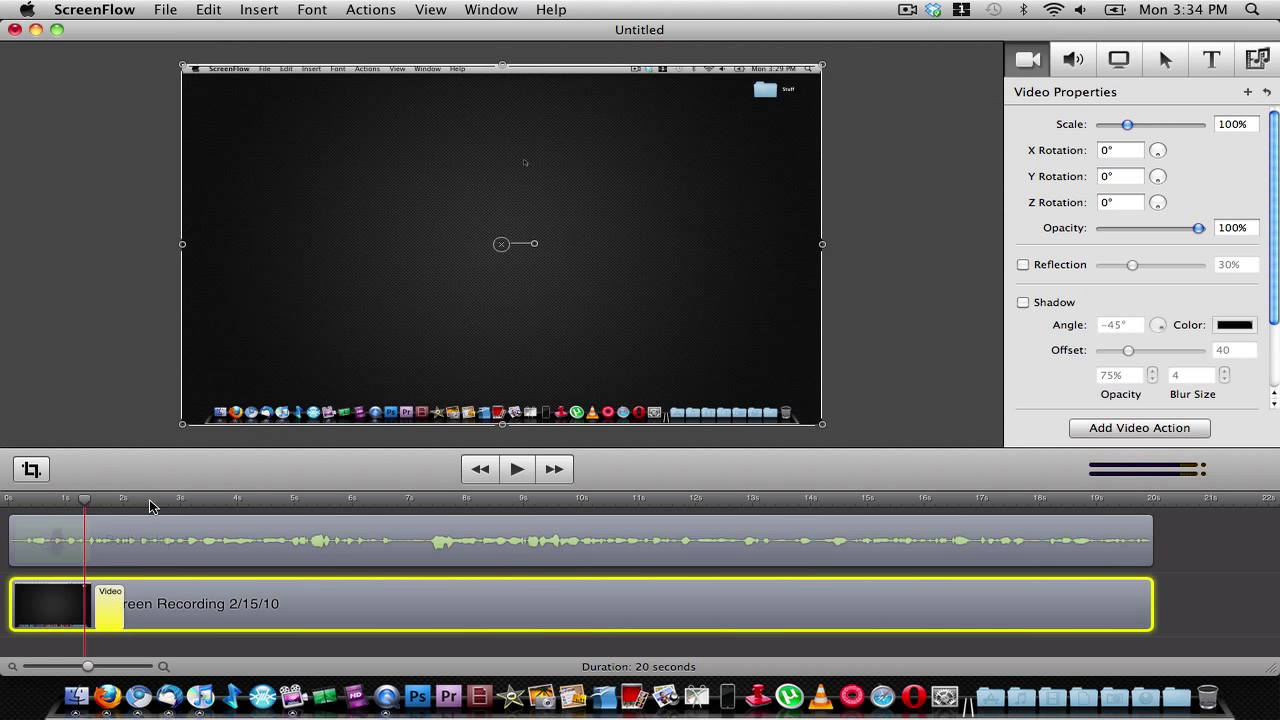
click(516, 471)
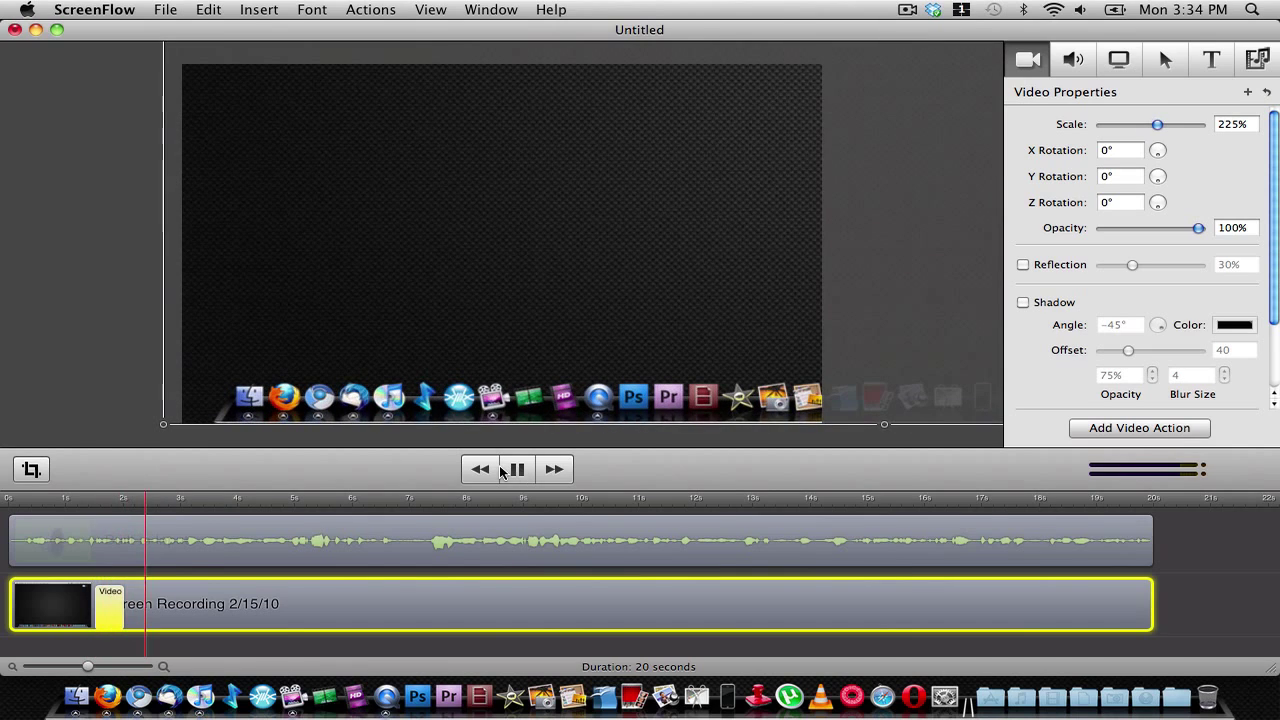
click(43, 499)
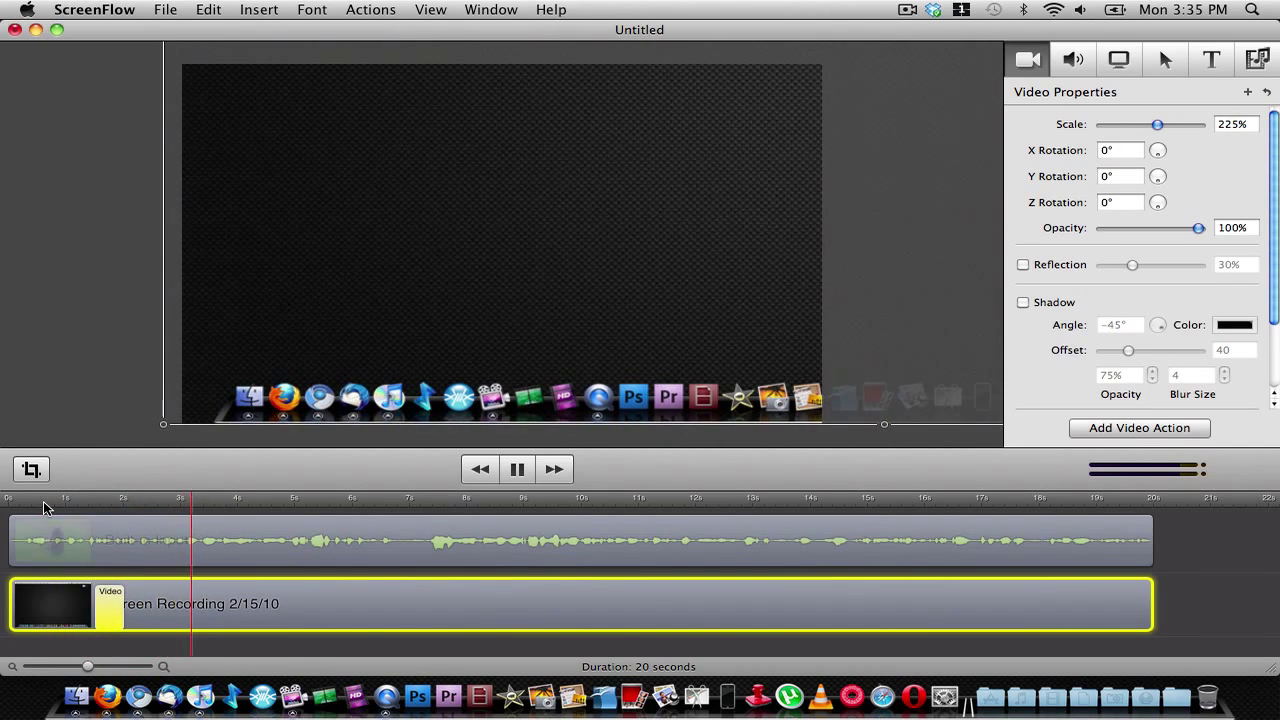
click(527, 468)
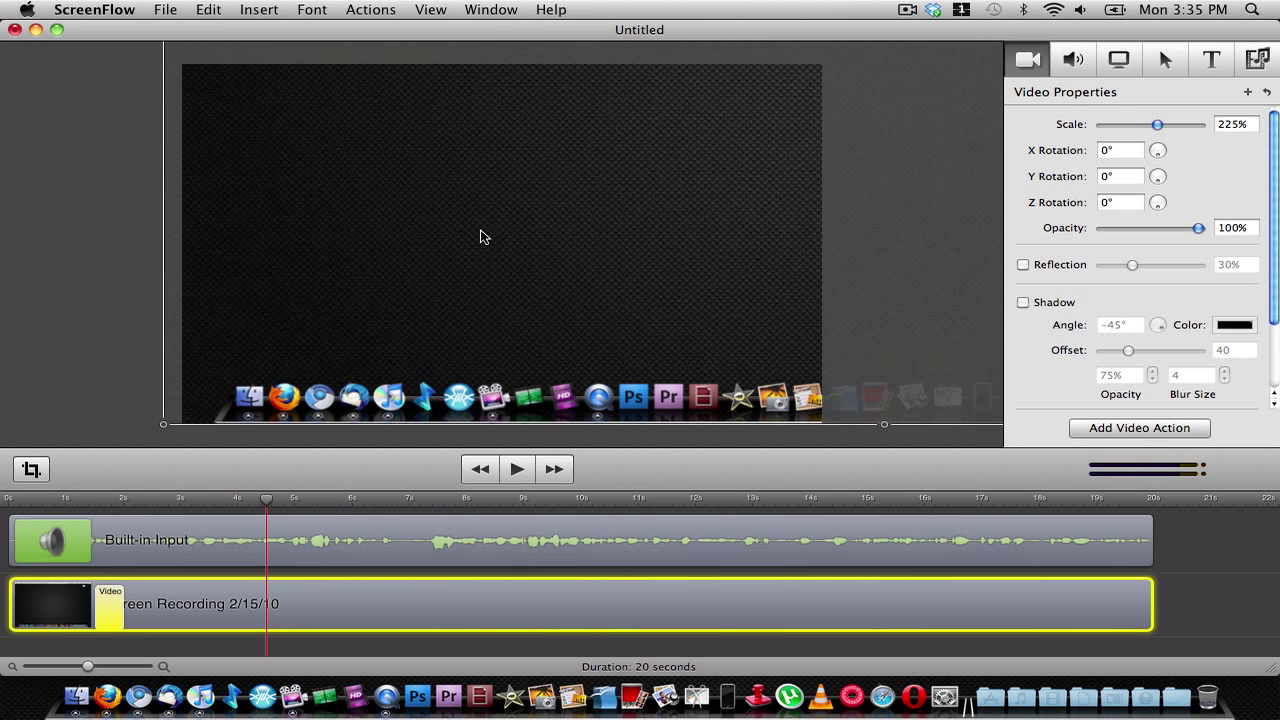
Scale the screen recording down to 74% and enable a 66% reflection on it.
drag(1155, 124, 1121, 124)
click(766, 174)
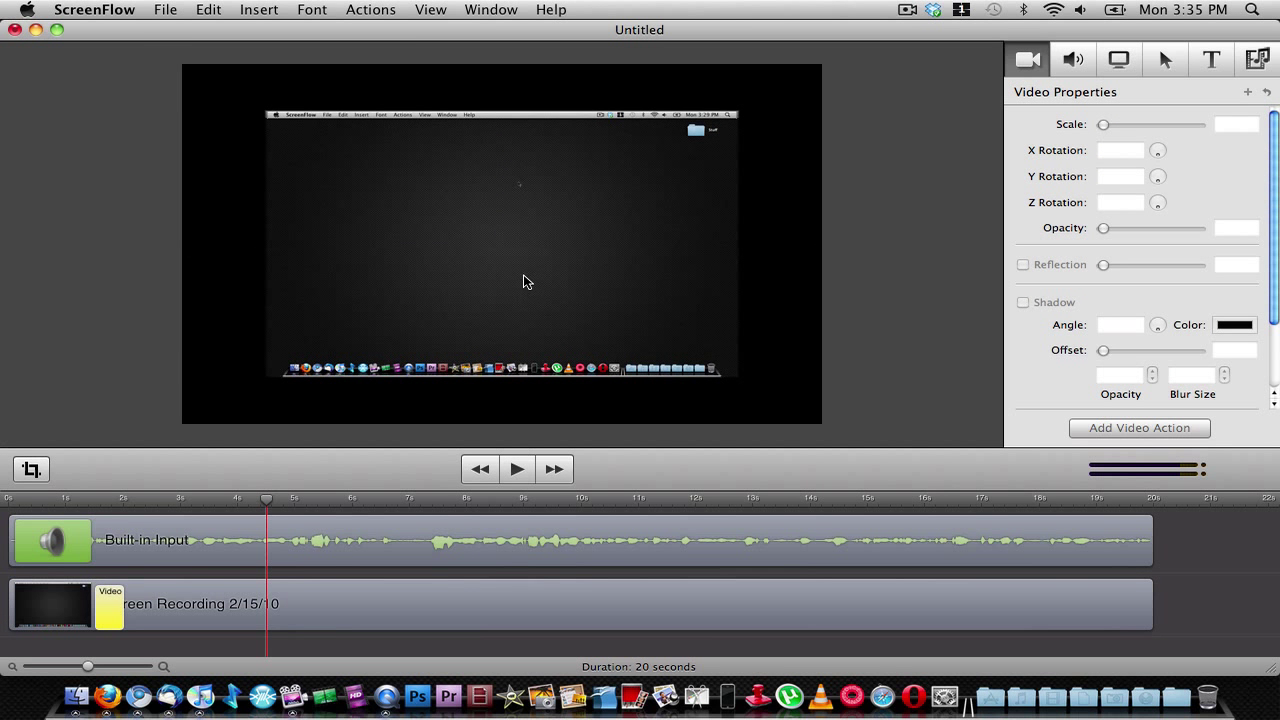
click(451, 223)
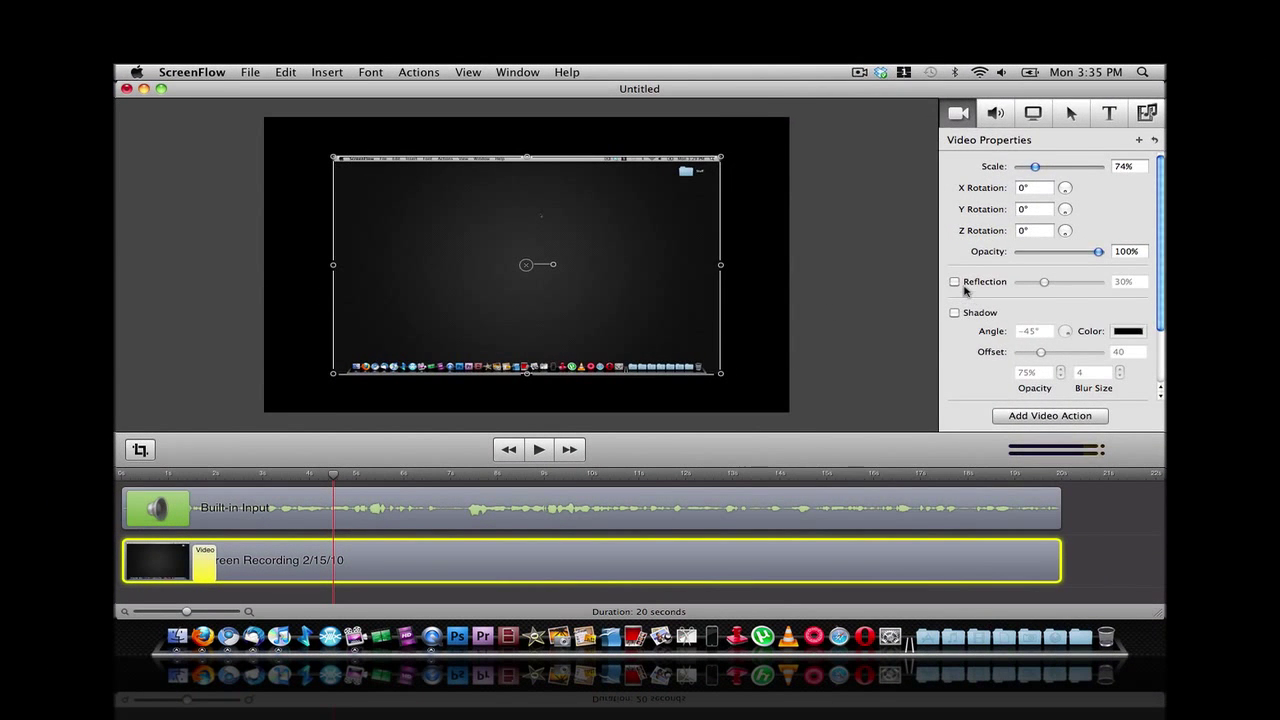
click(964, 287)
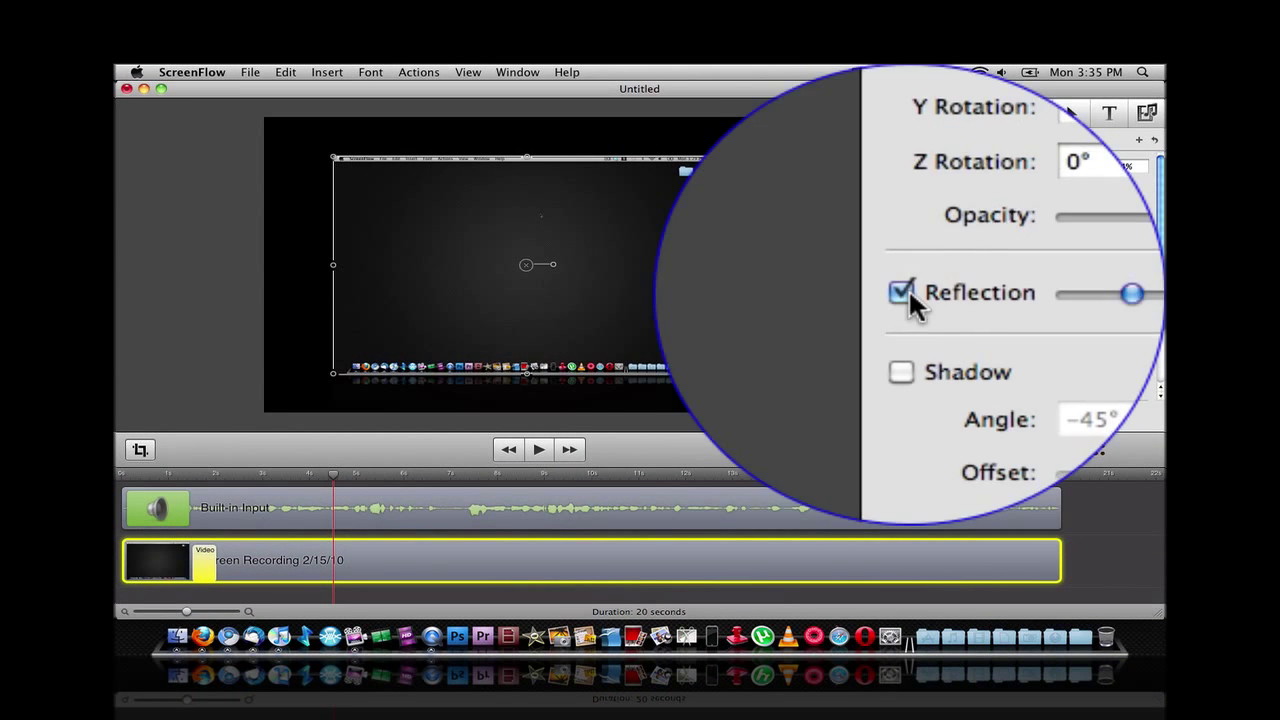
drag(910, 293, 931, 297)
click(905, 298)
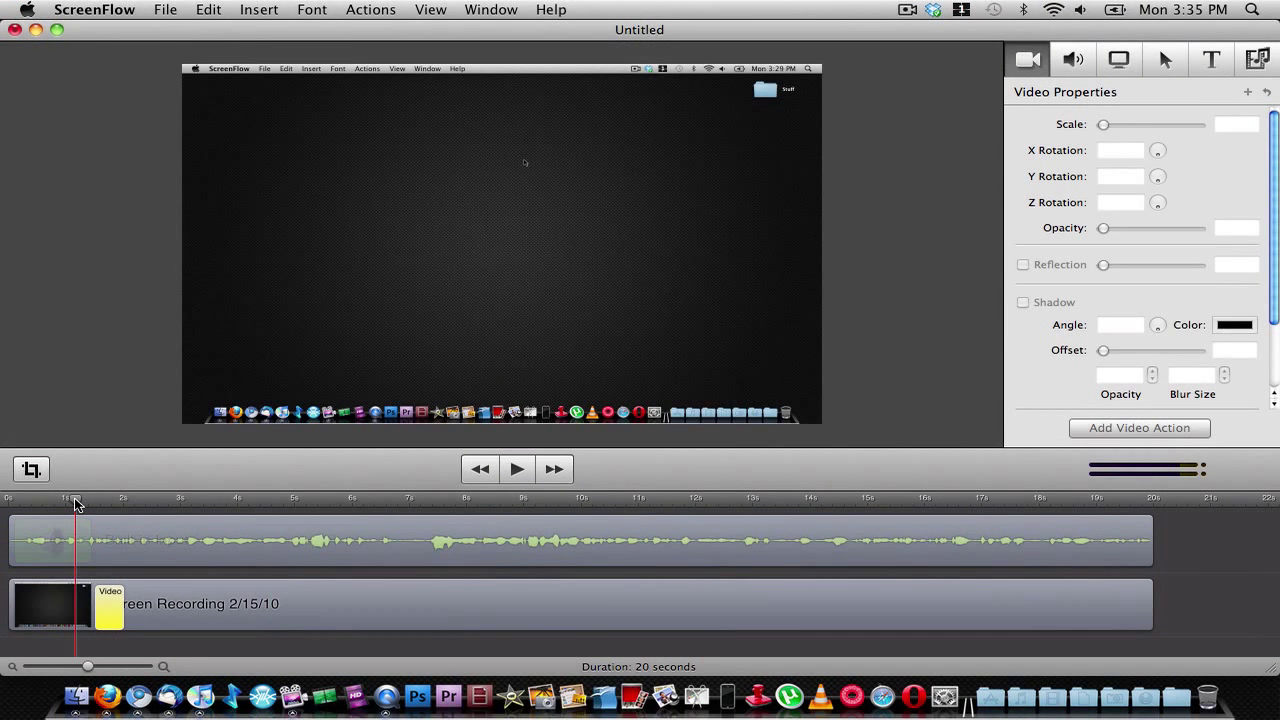
With the playhead just past the video action, enlarge the clip to 263% and frame the reflected Dock icons.
click(151, 504)
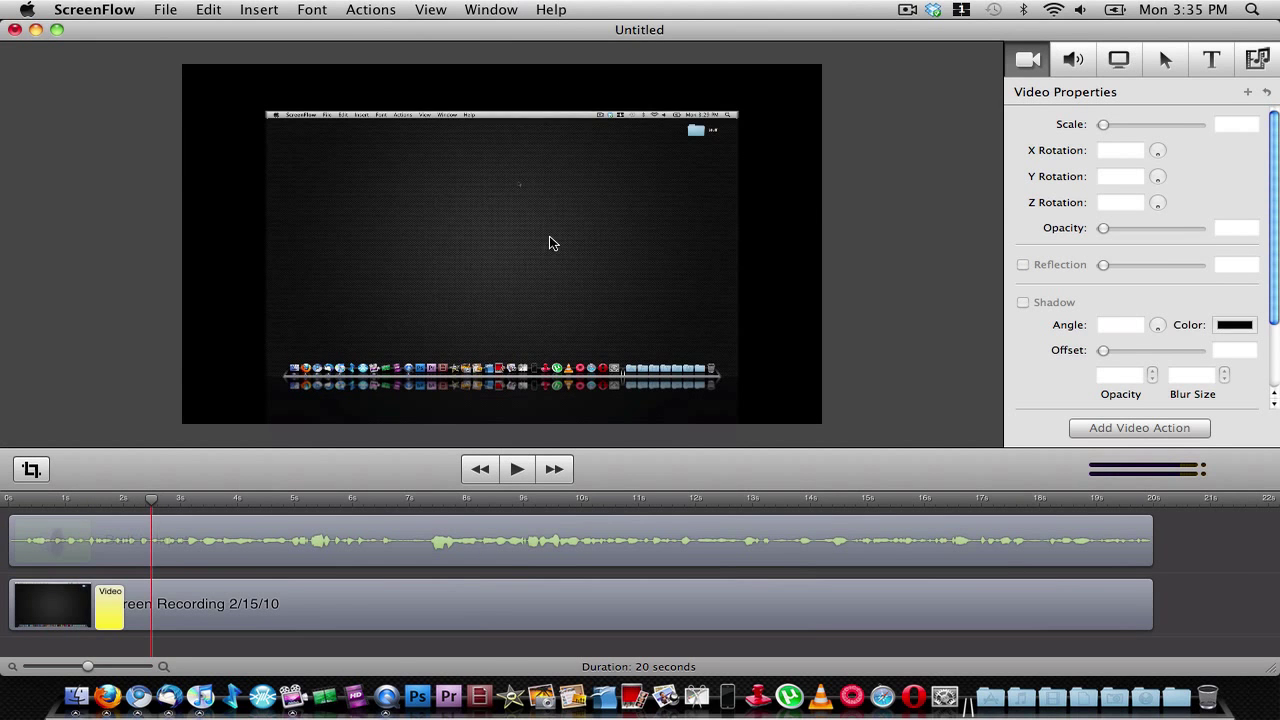
click(463, 357)
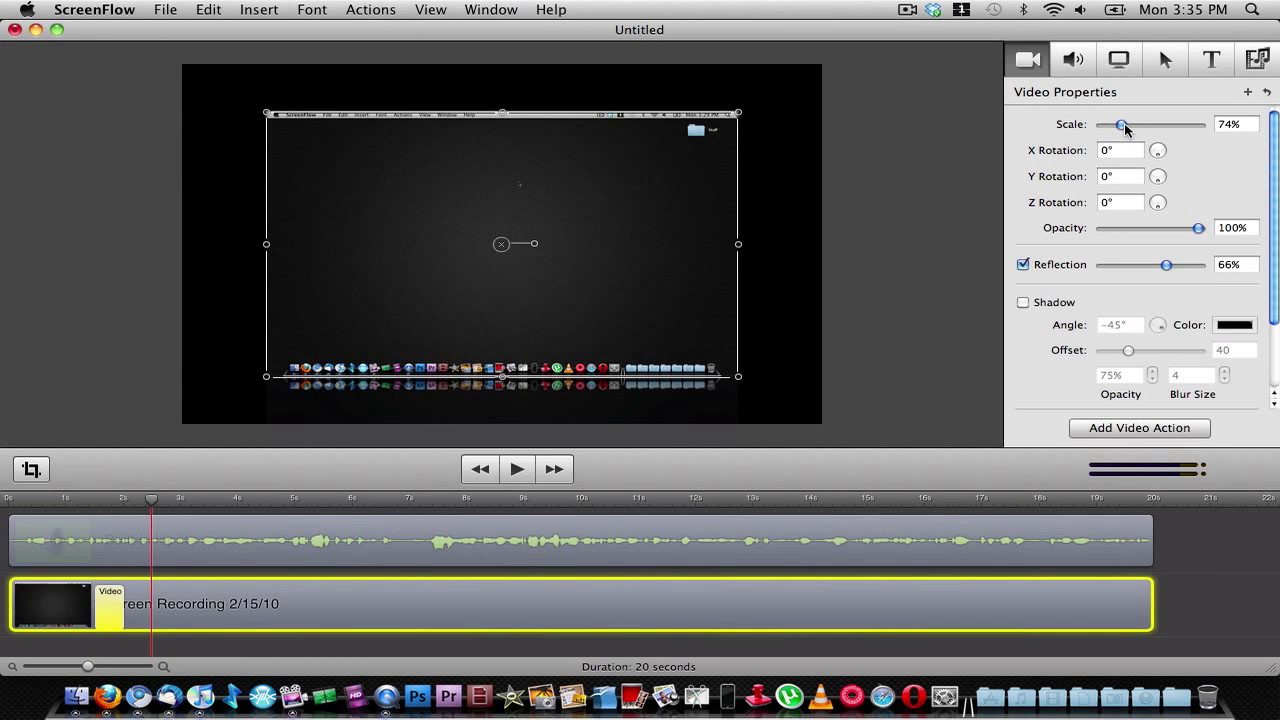
drag(1124, 123, 1168, 123)
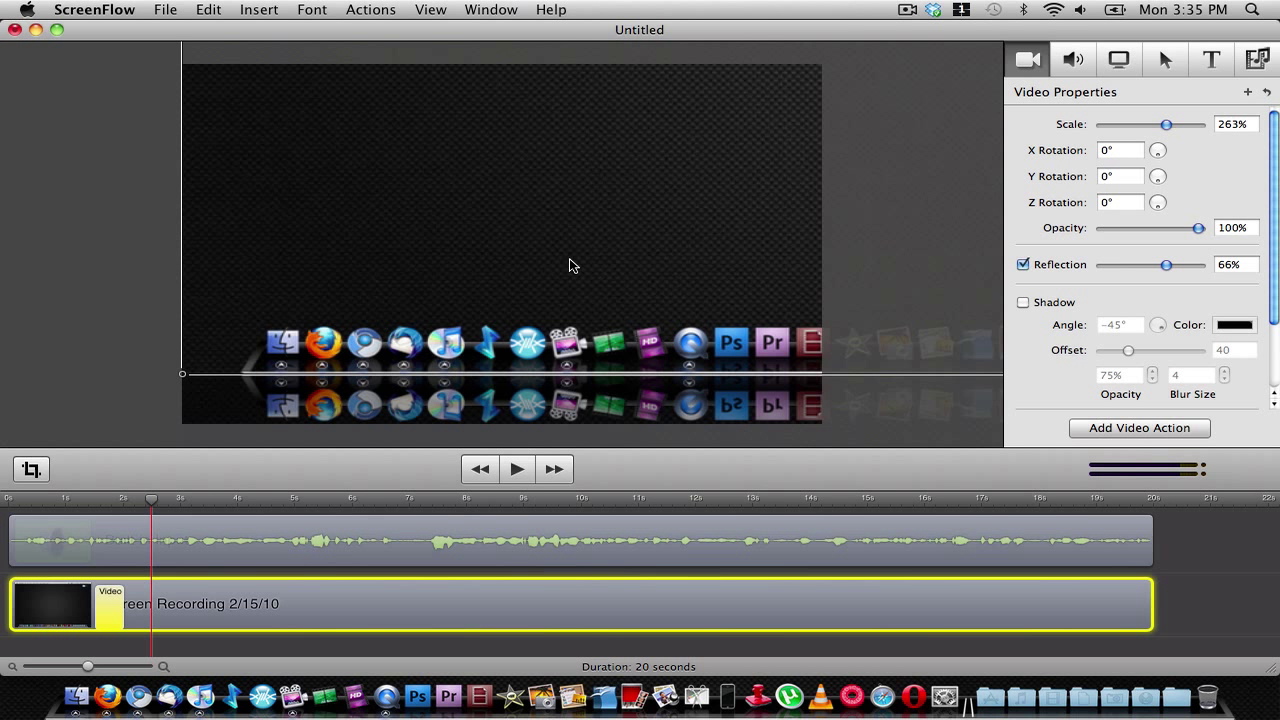
Return the clip's scale to 100% and set its X rotation to 45°.
drag(1164, 121, 1126, 121)
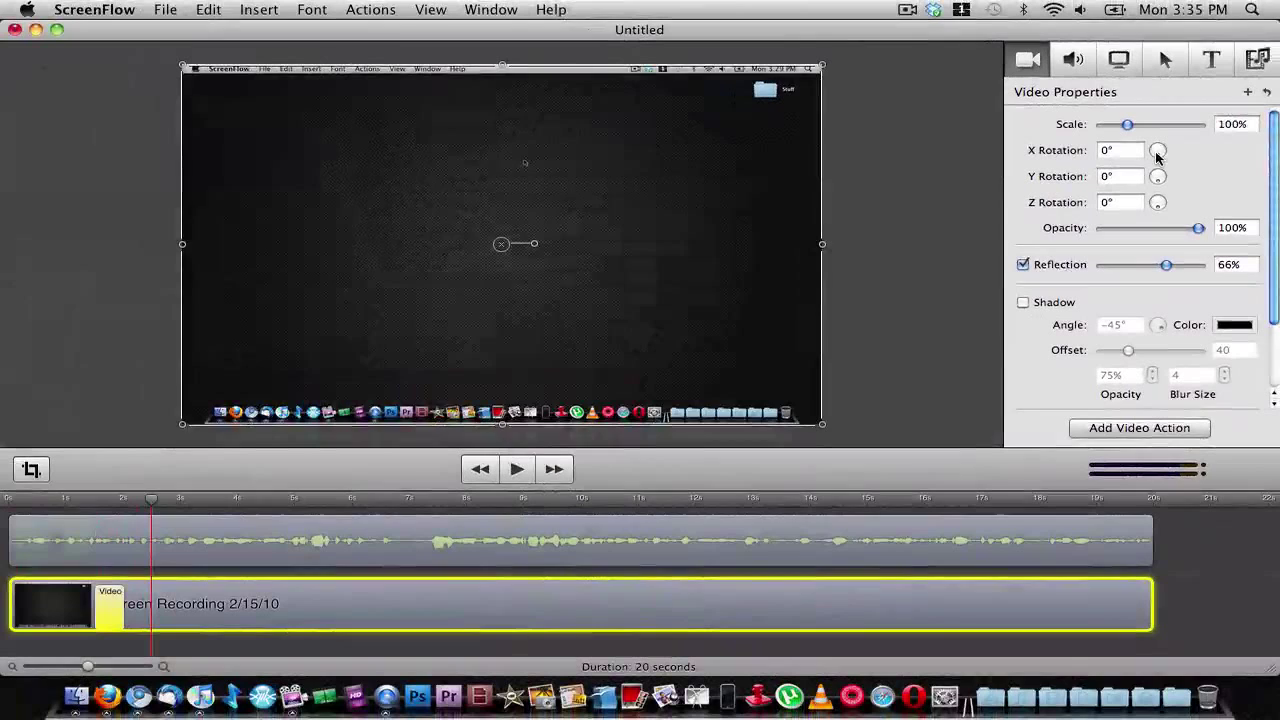
drag(1157, 153, 1156, 156)
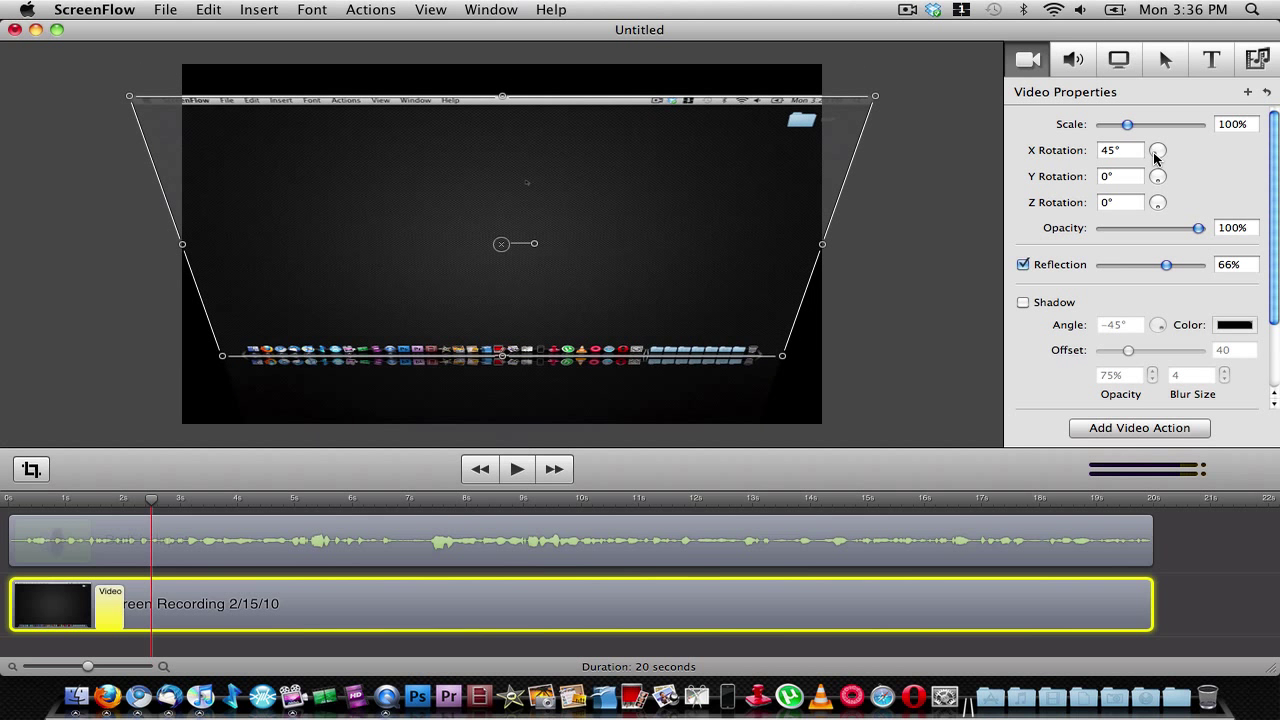
Play the X rotation transition from just before the video action.
click(78, 499)
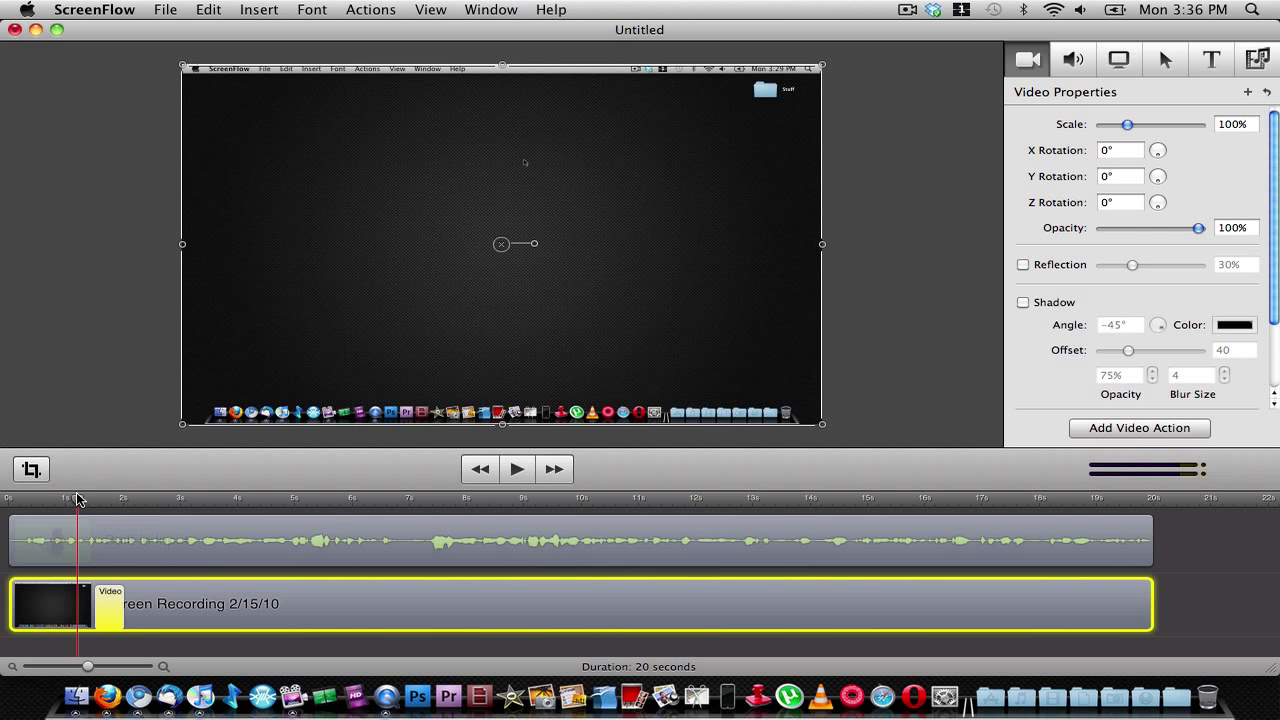
click(515, 470)
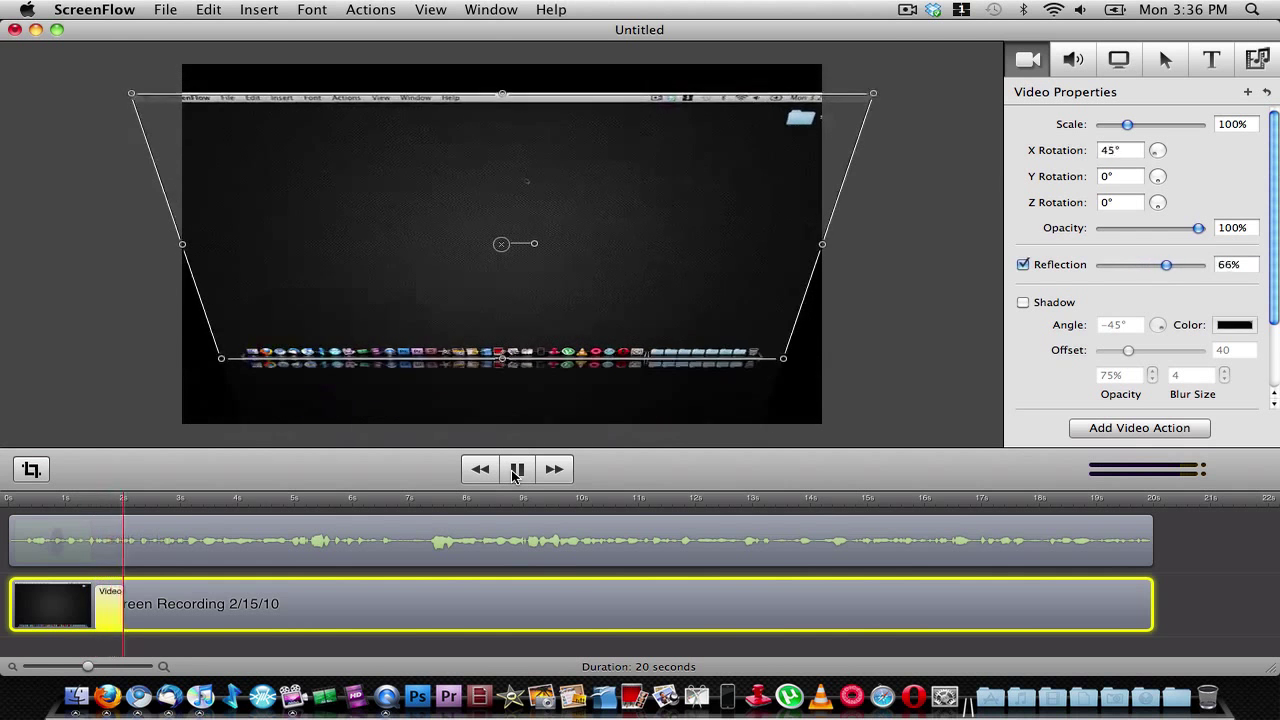
click(518, 476)
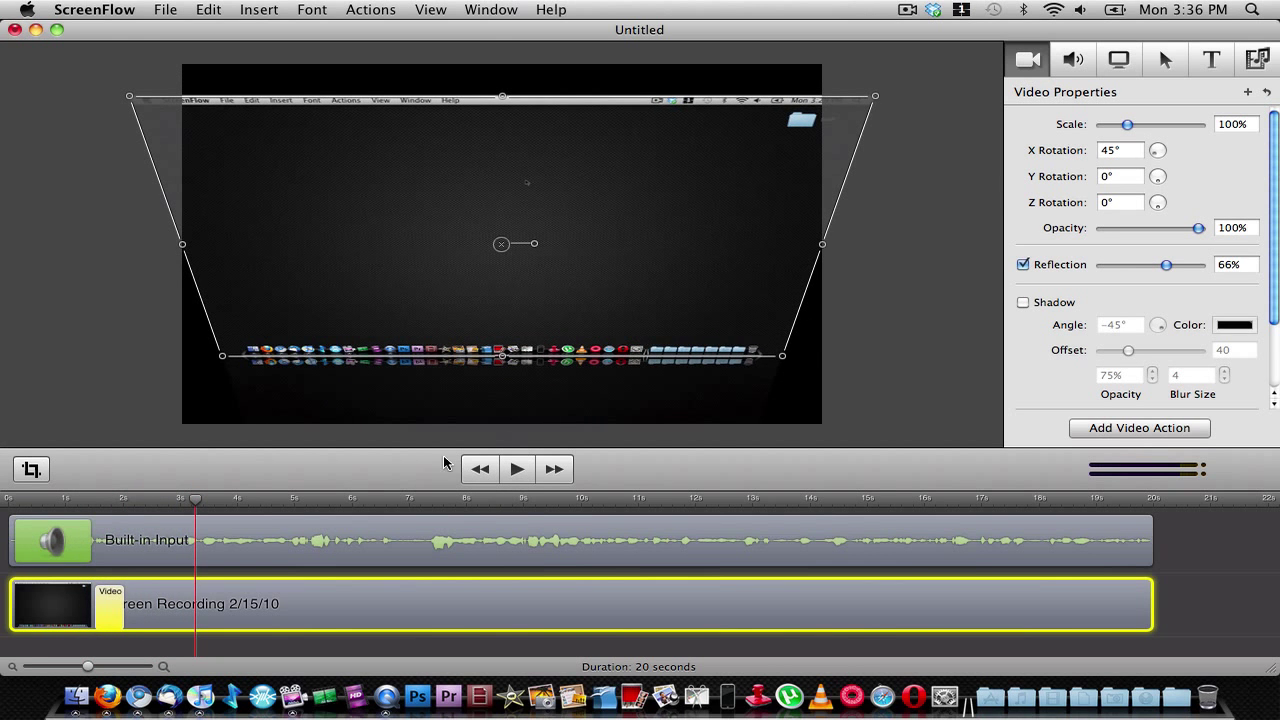
Reset the X rotation to 0°, scale the clip to 200% on the Dock and set the Y rotation to 22°.
drag(1167, 151, 1159, 187)
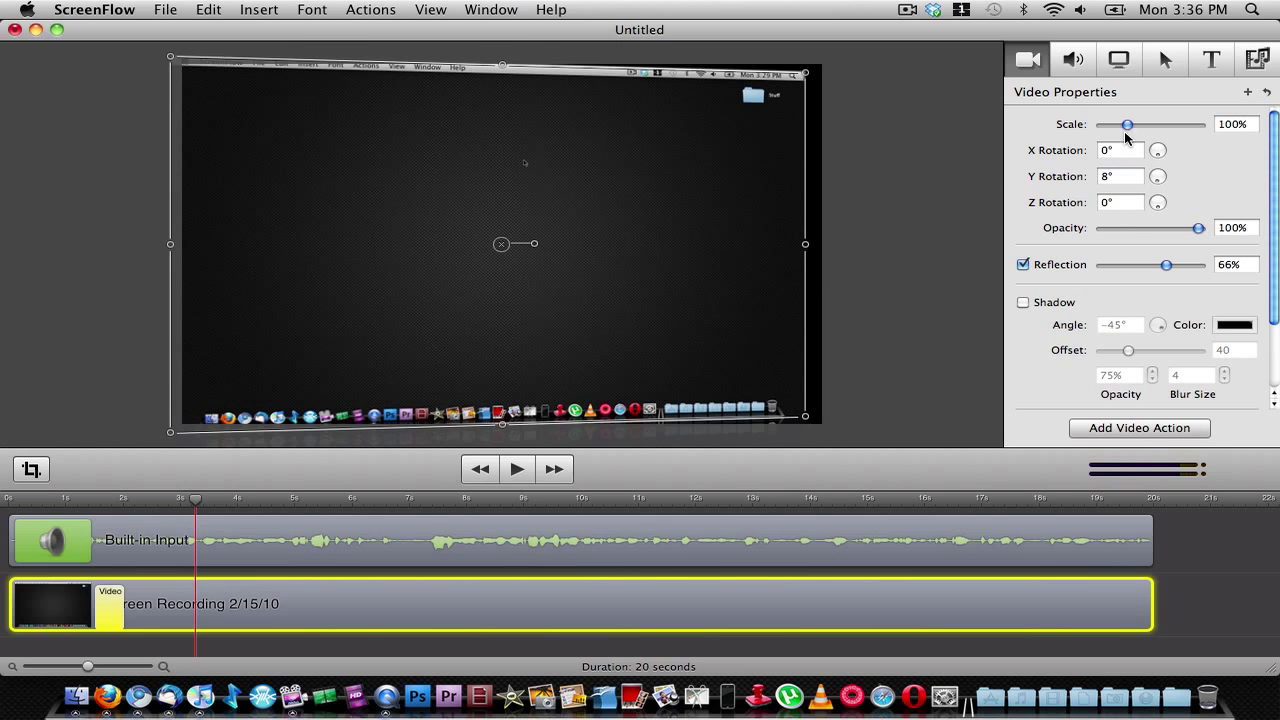
drag(1127, 124, 1148, 124)
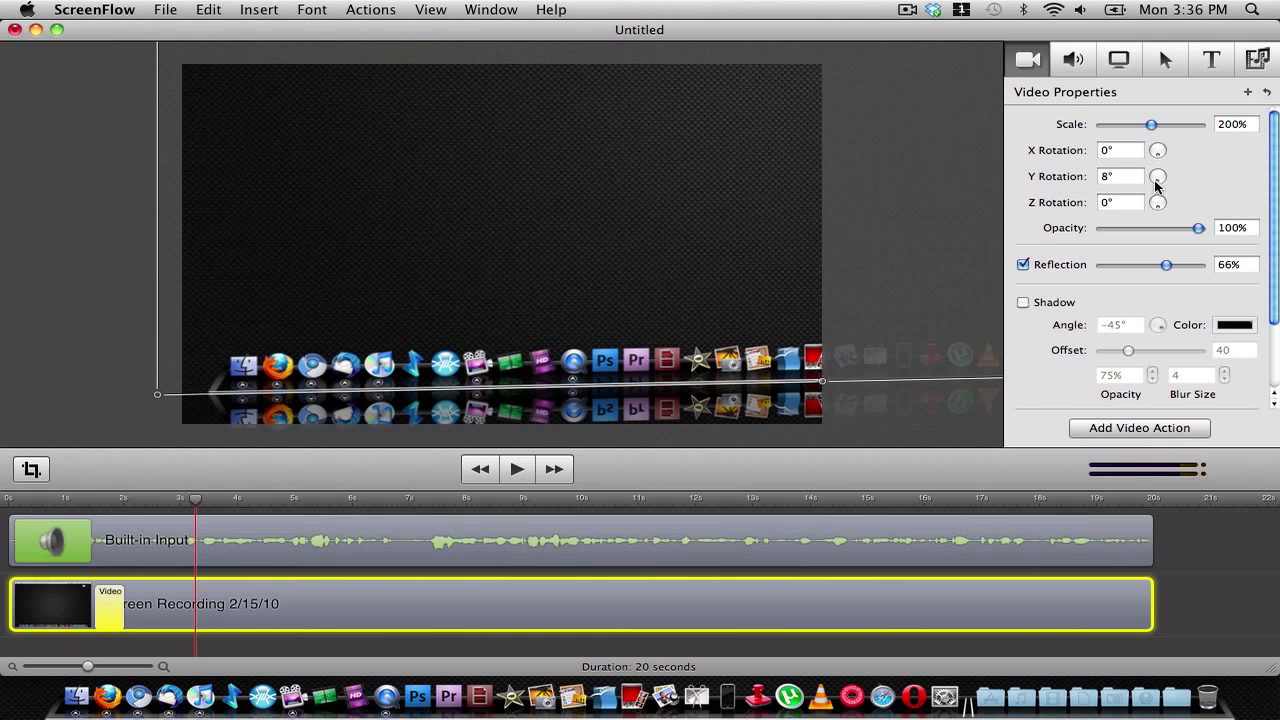
drag(1156, 186, 1158, 186)
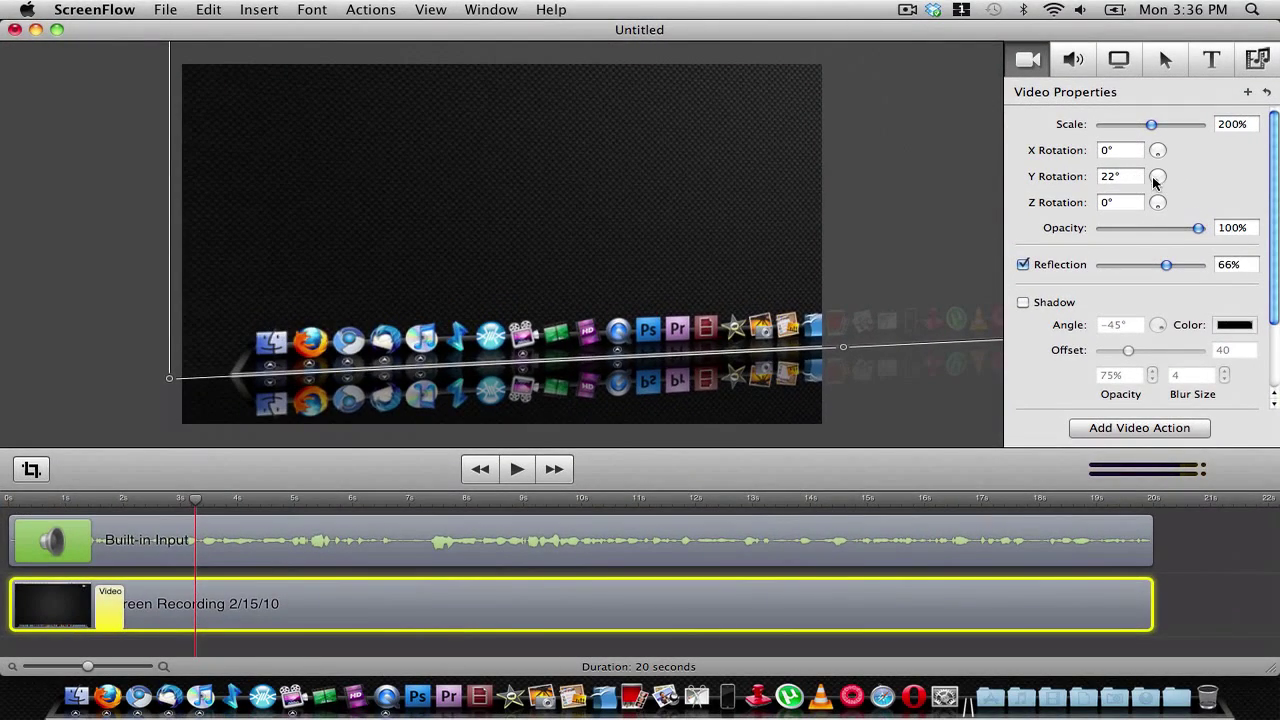
Return the clip to 0° Y rotation and 100% scale, and try out the Z rotation.
drag(1153, 180, 1160, 188)
drag(1141, 124, 1128, 124)
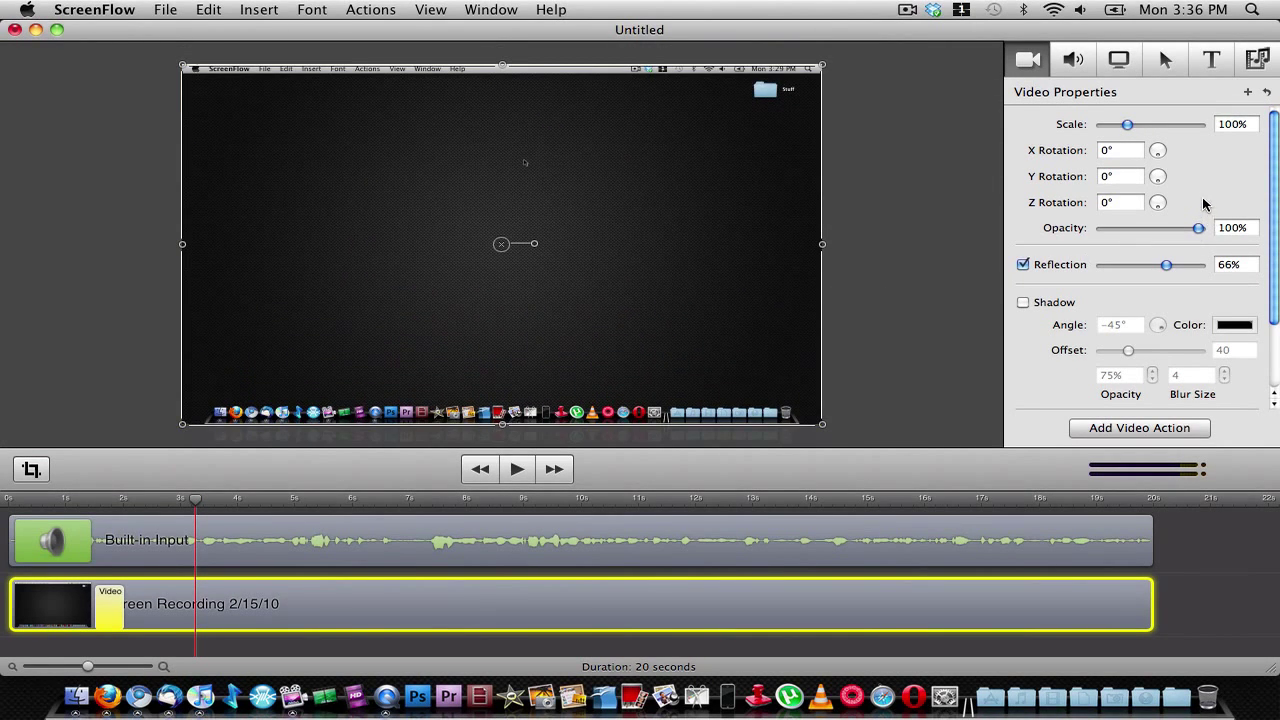
drag(1158, 205, 1158, 213)
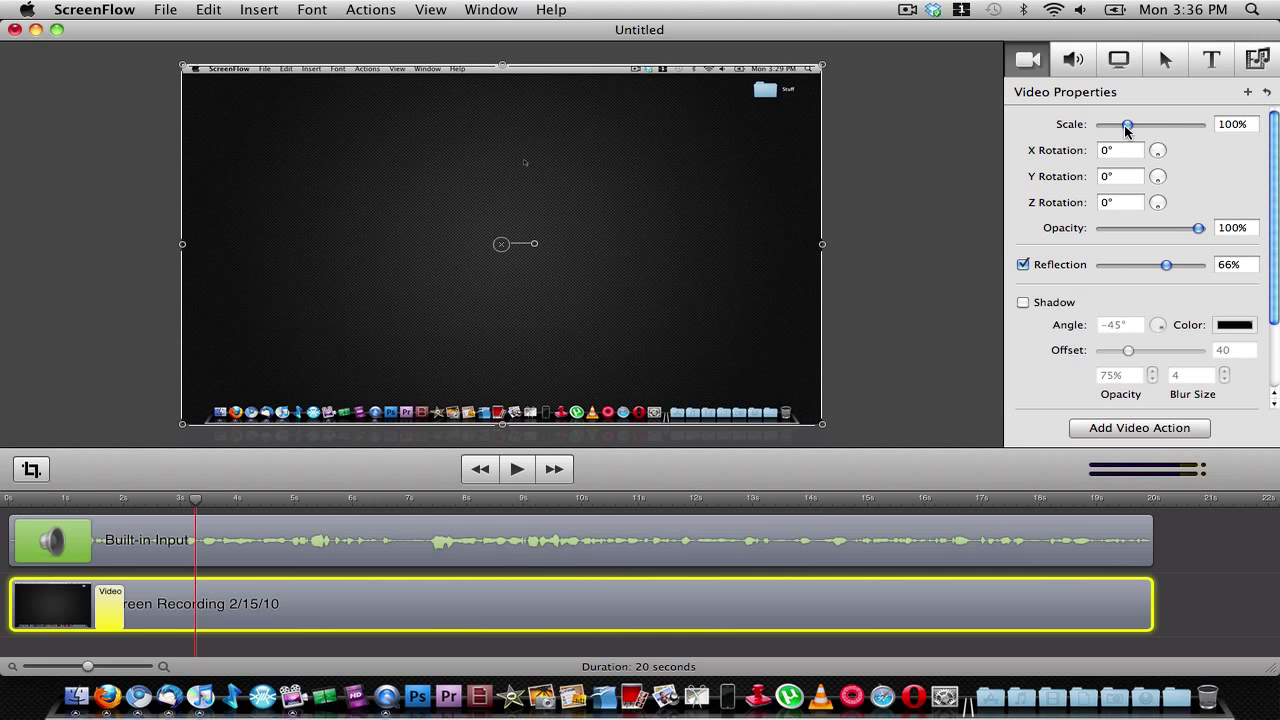
Scale the clip to 183%, frame the Dock, and set the rotation to X -11°, Y 27° and Z 23°.
drag(1127, 126, 1147, 126)
drag(1006, 186, 570, 312)
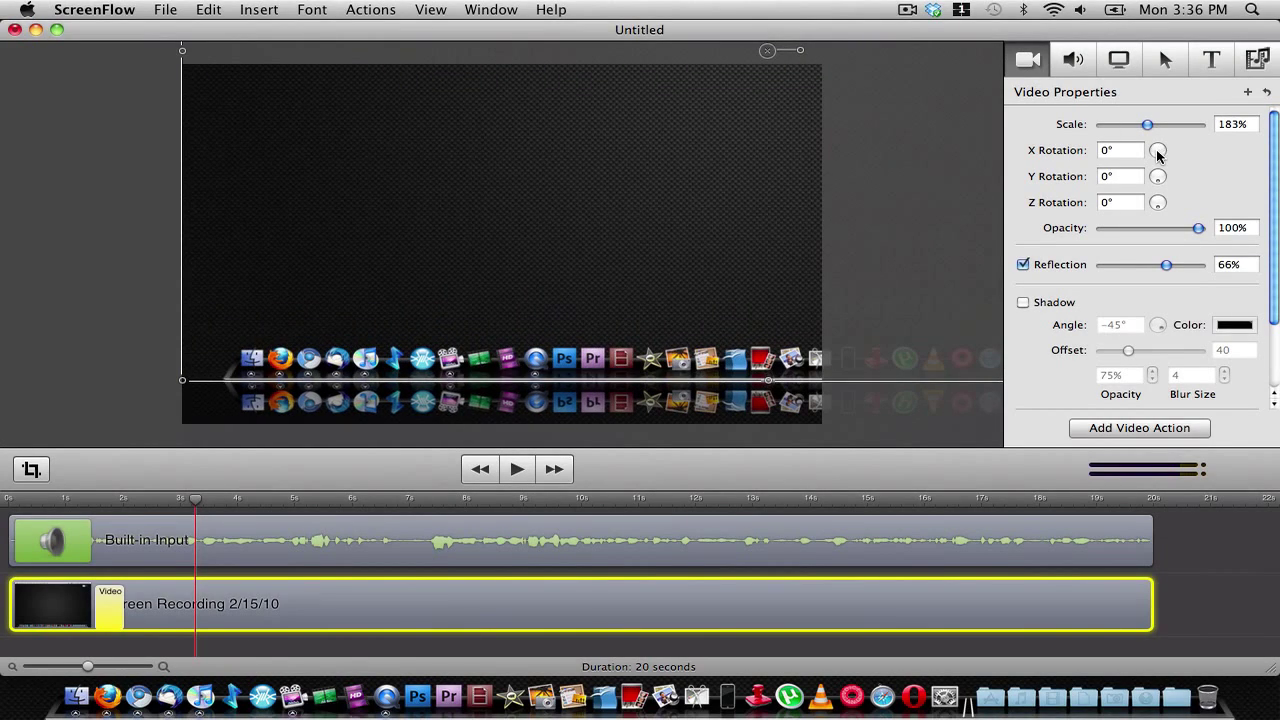
drag(1157, 151, 1158, 151)
drag(1155, 188, 1157, 178)
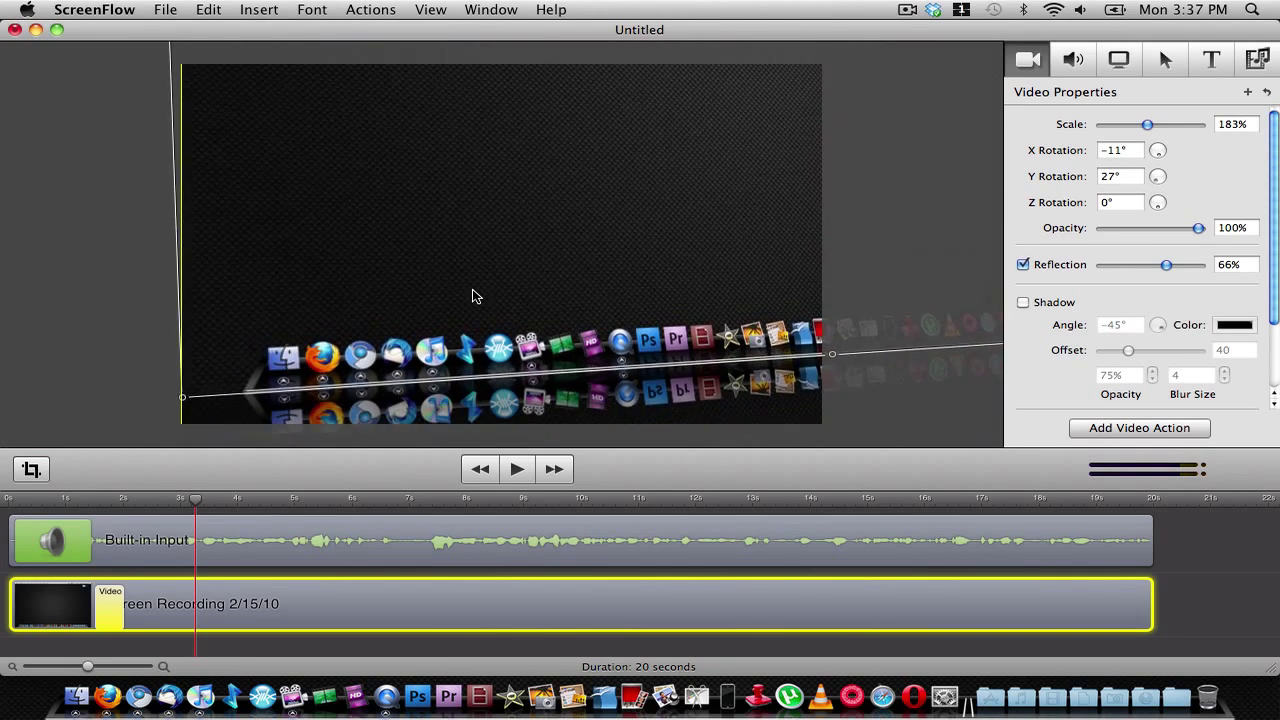
drag(1158, 213, 1150, 208)
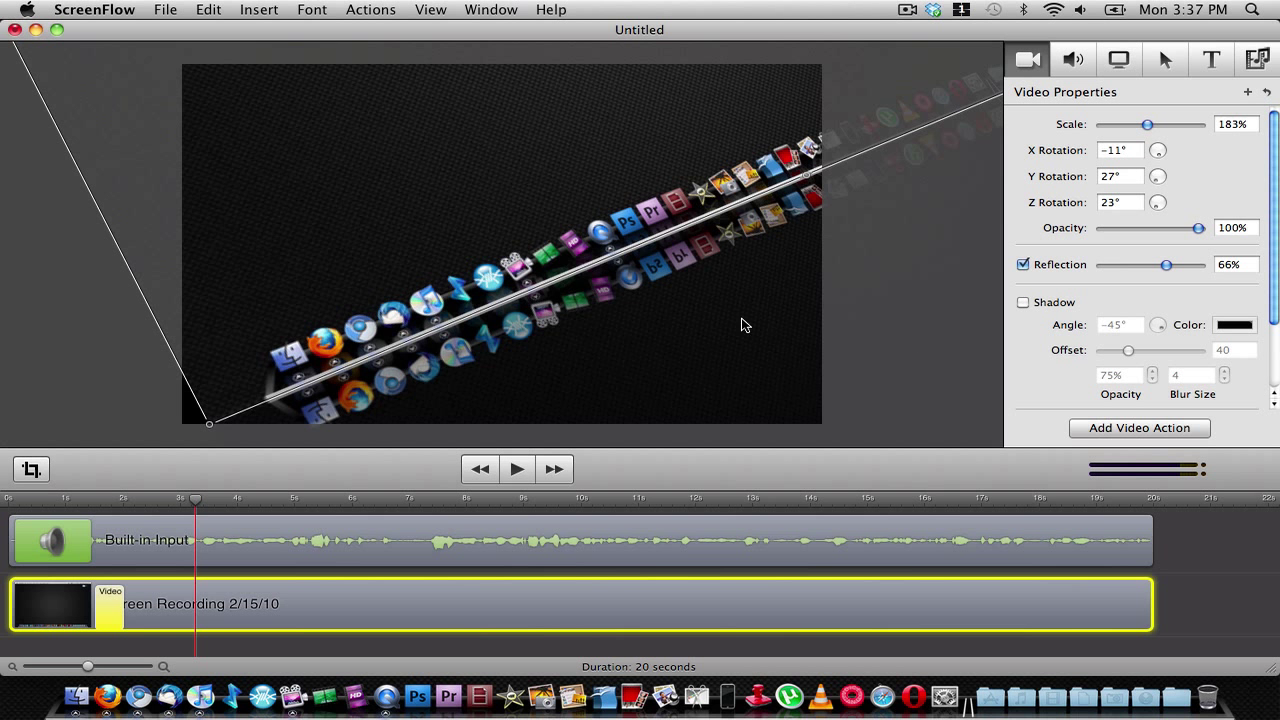
Play the combined X, Y and Z rotation transition from just before the video action.
click(73, 498)
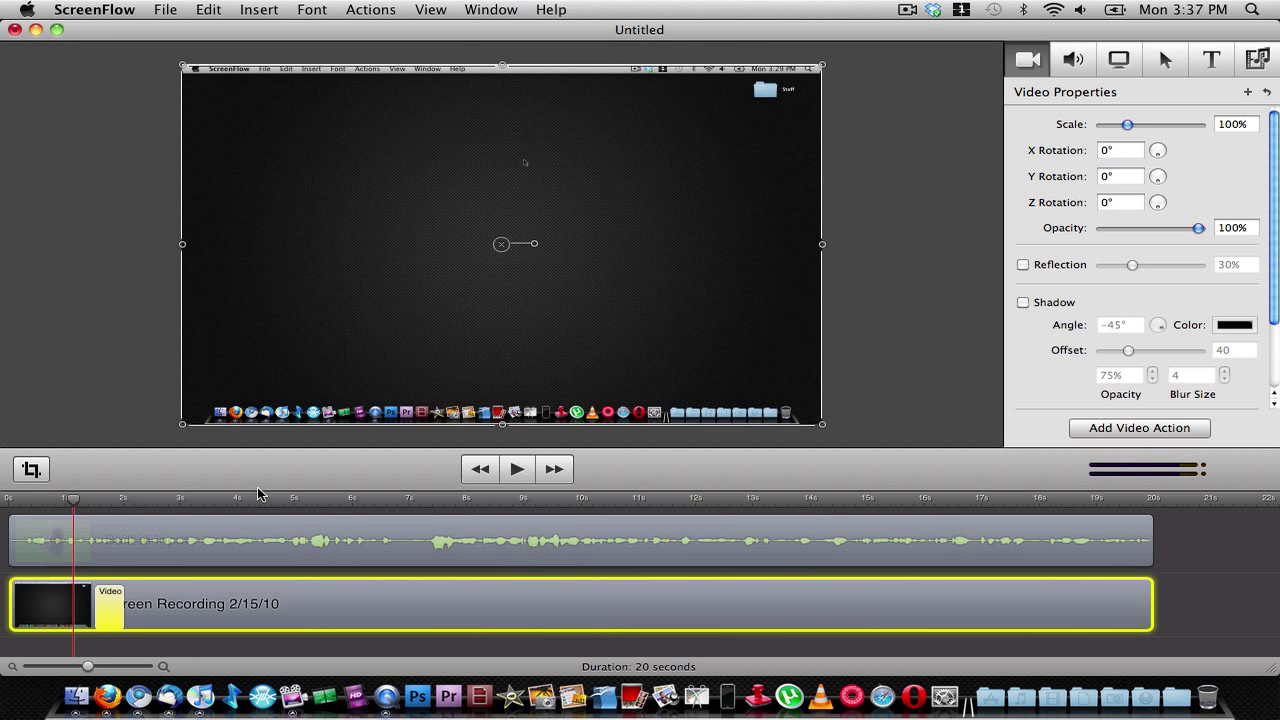
click(517, 469)
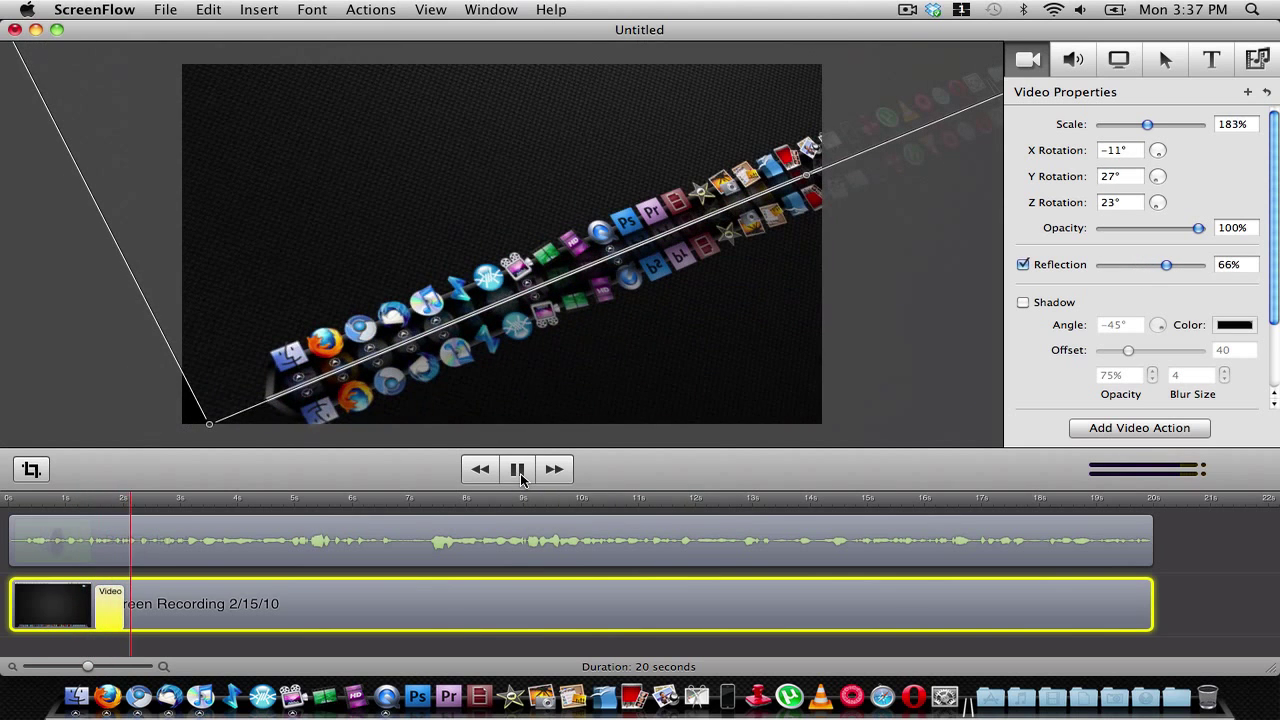
click(519, 474)
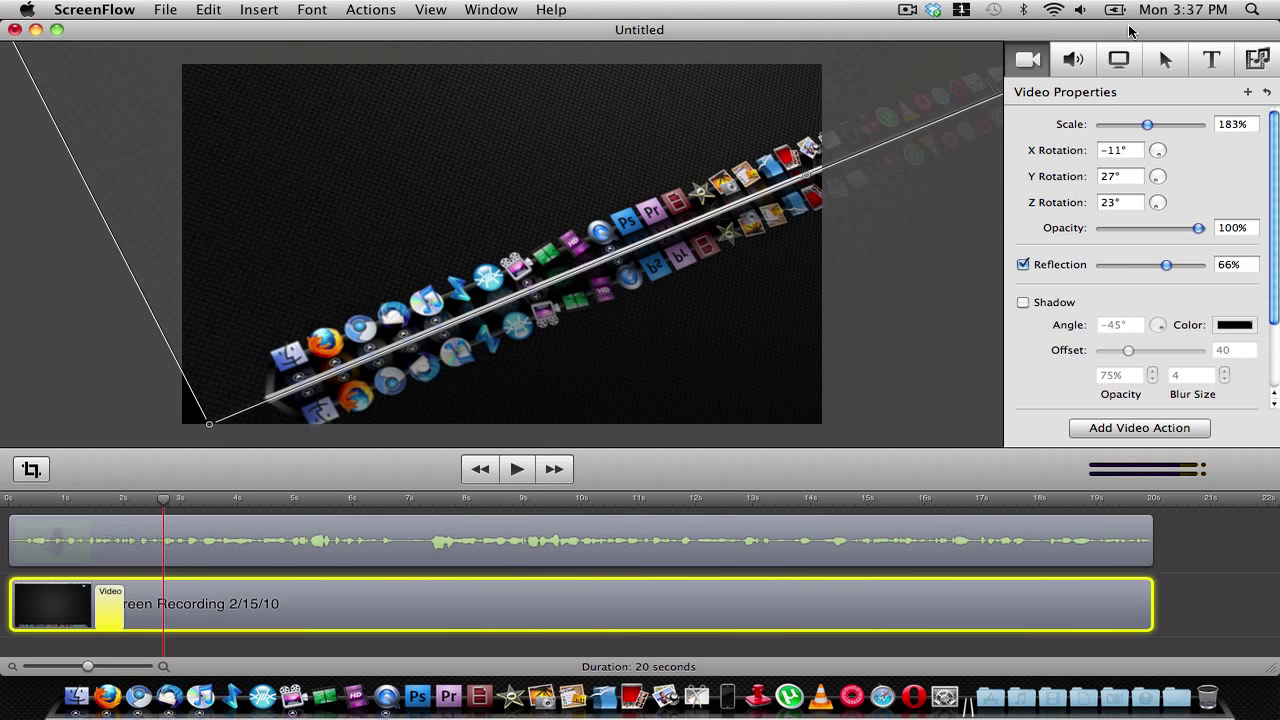
Reset the clip to 100% scale and 0° rotation on all axes, and reposition it to fill the canvas.
drag(1146, 124, 1158, 218)
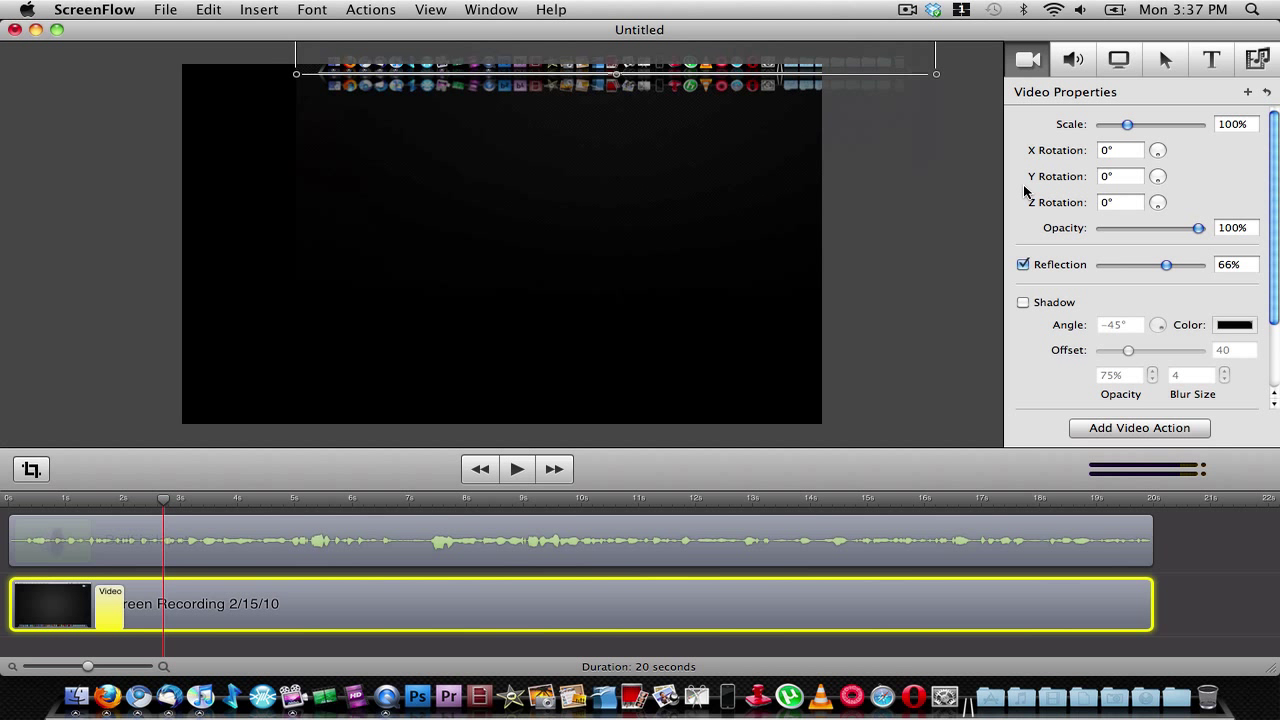
drag(574, 86, 533, 271)
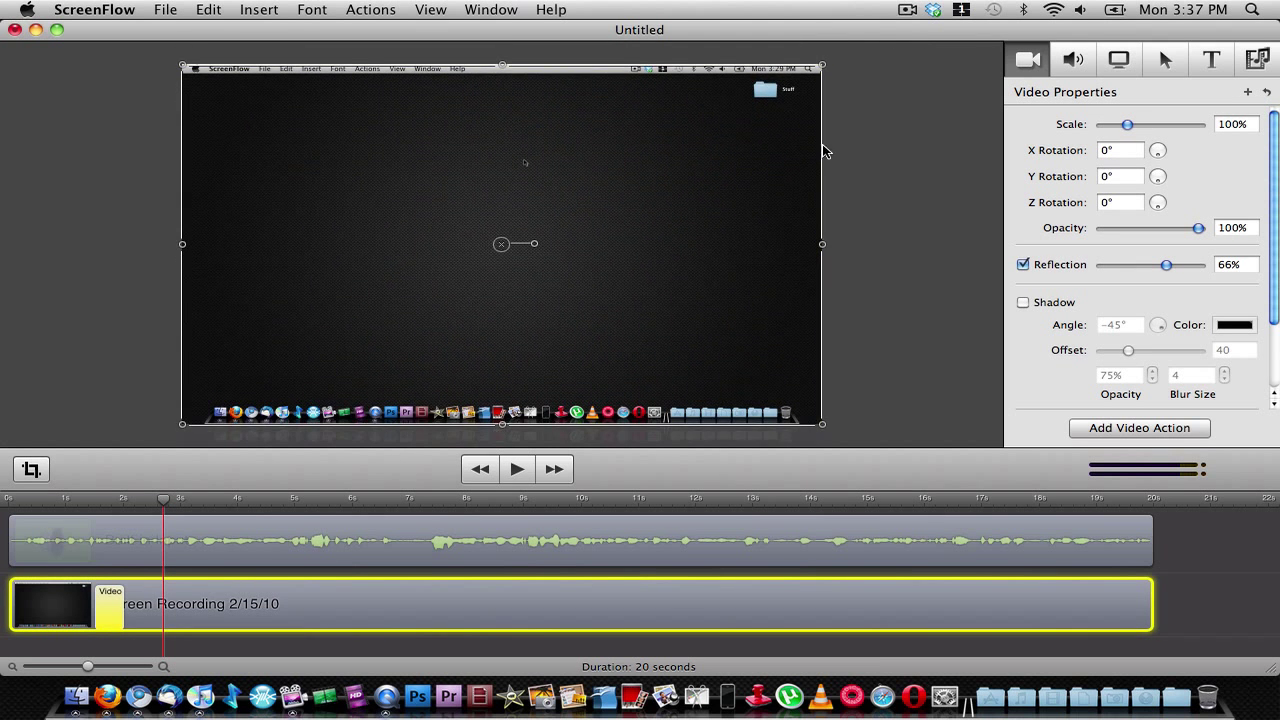
click(900, 117)
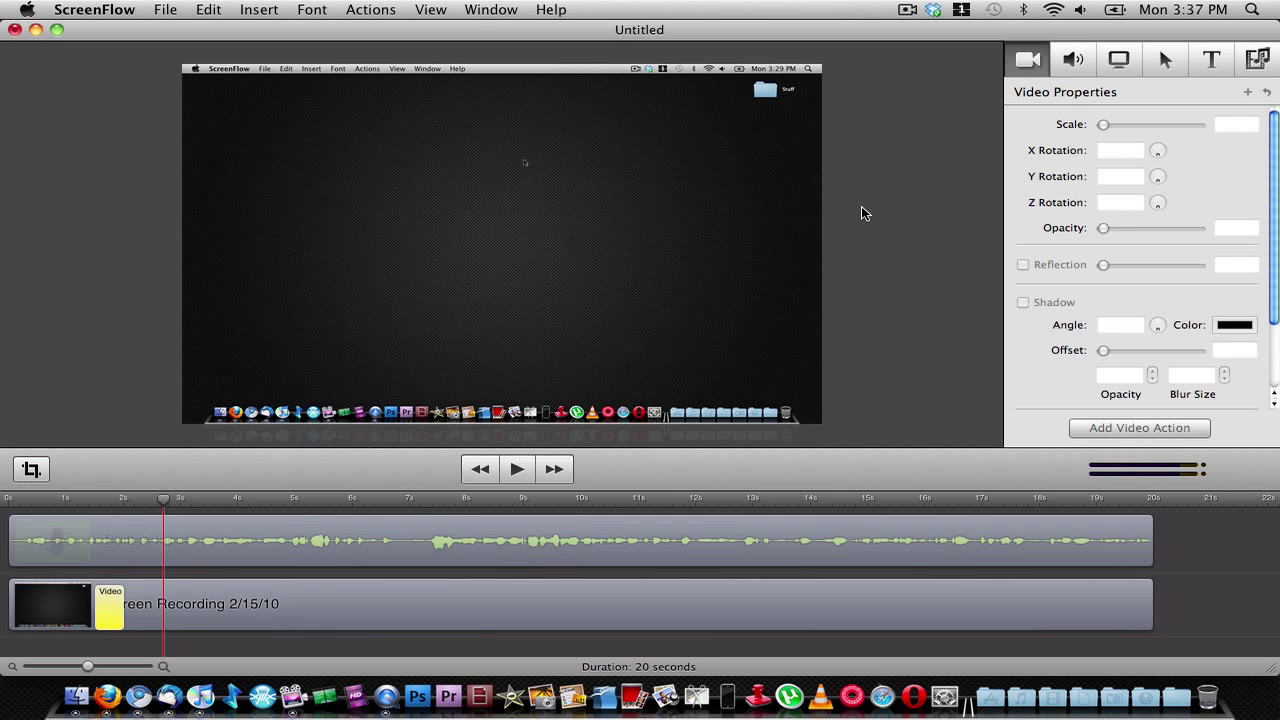
Add a callout action to the screen recording clip just after the video action.
click(1164, 62)
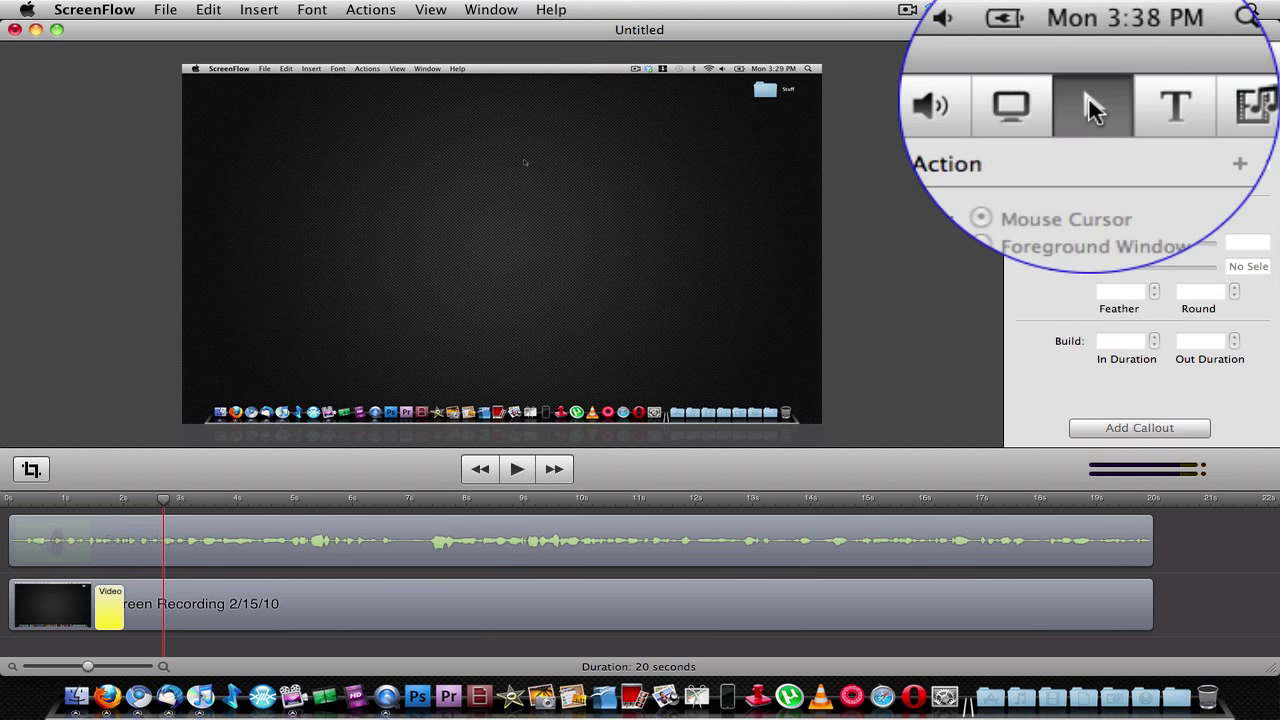
click(200, 594)
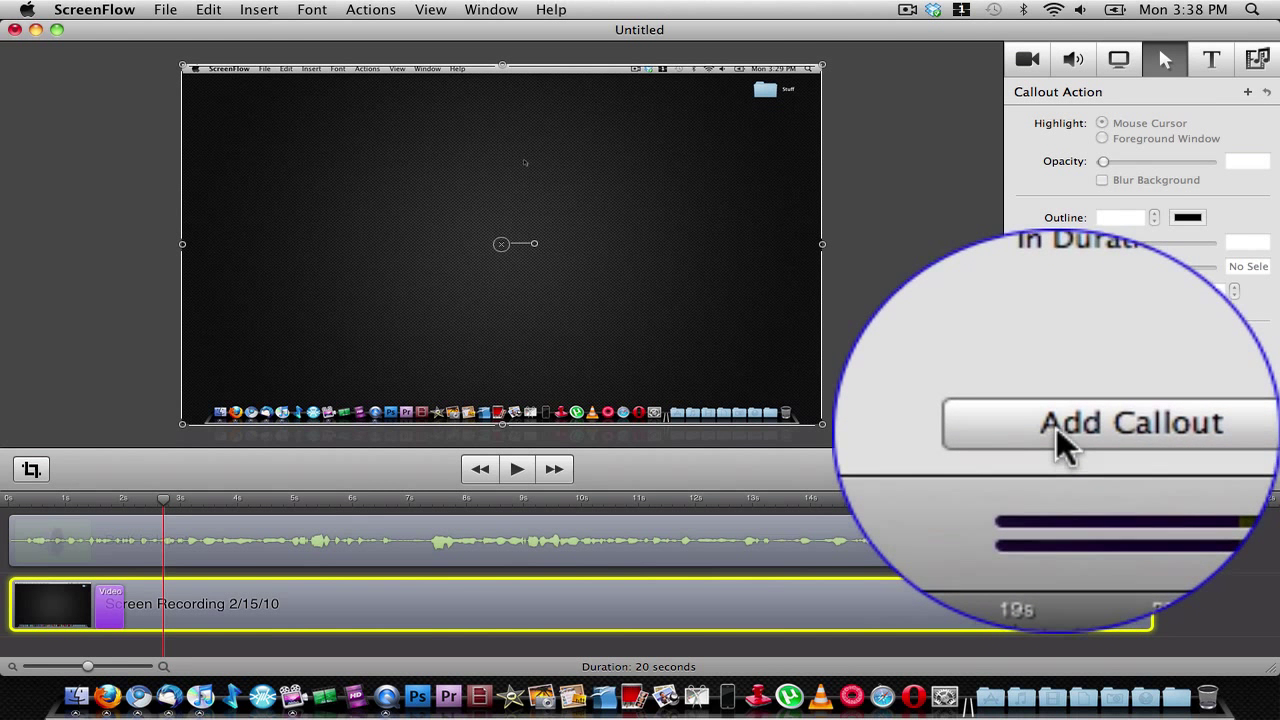
click(1140, 428)
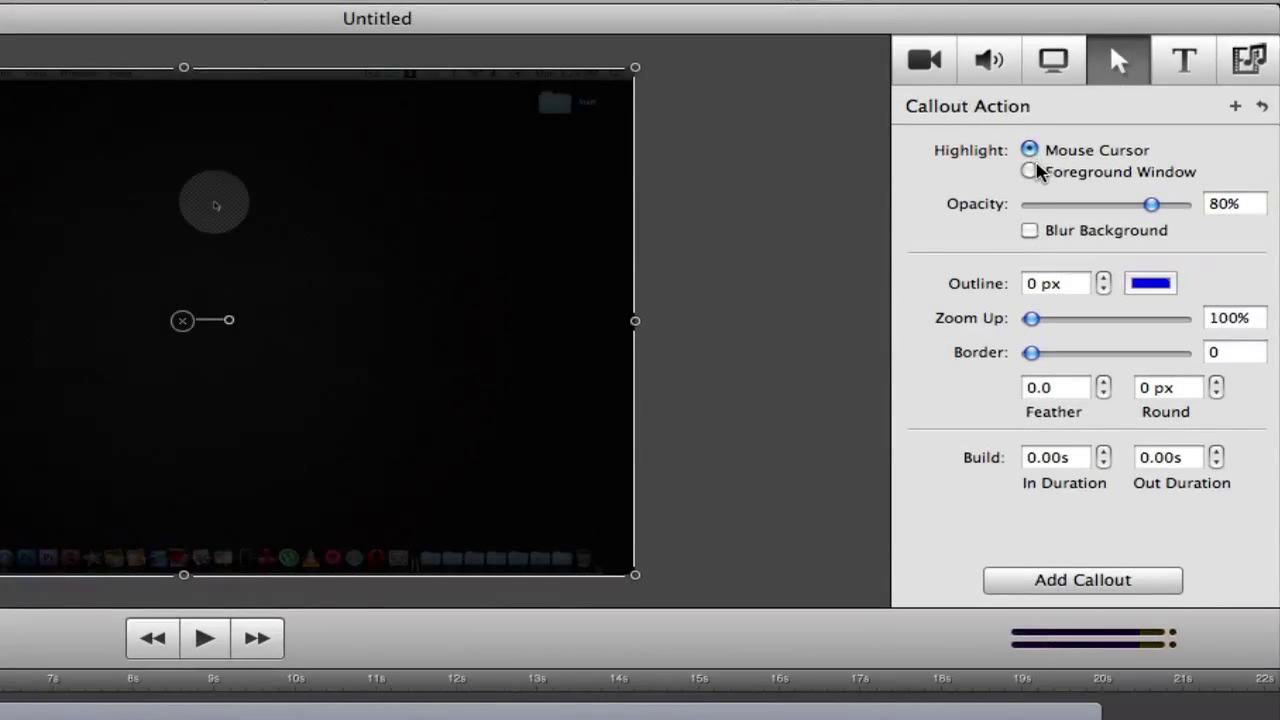
Try the foreground window highlight, return to Mouse Cursor, and set the callout's zoom up to 272% and border to 89.2.
click(1031, 172)
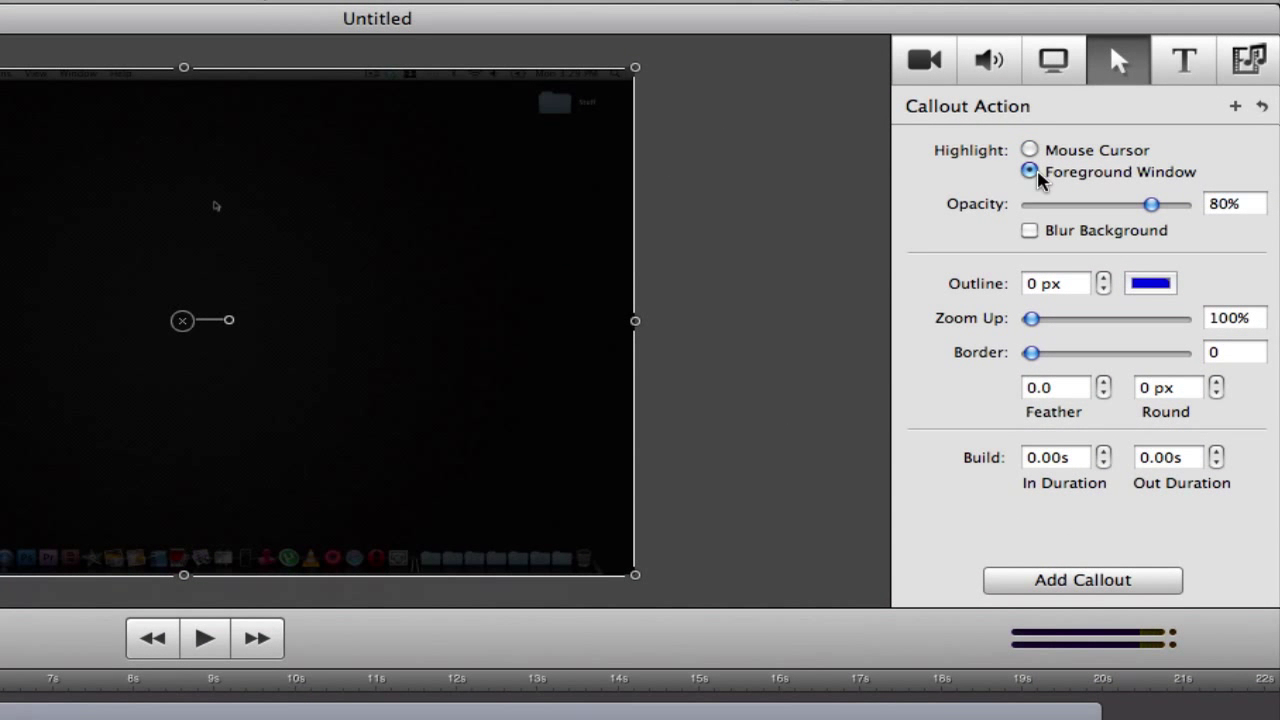
click(1030, 151)
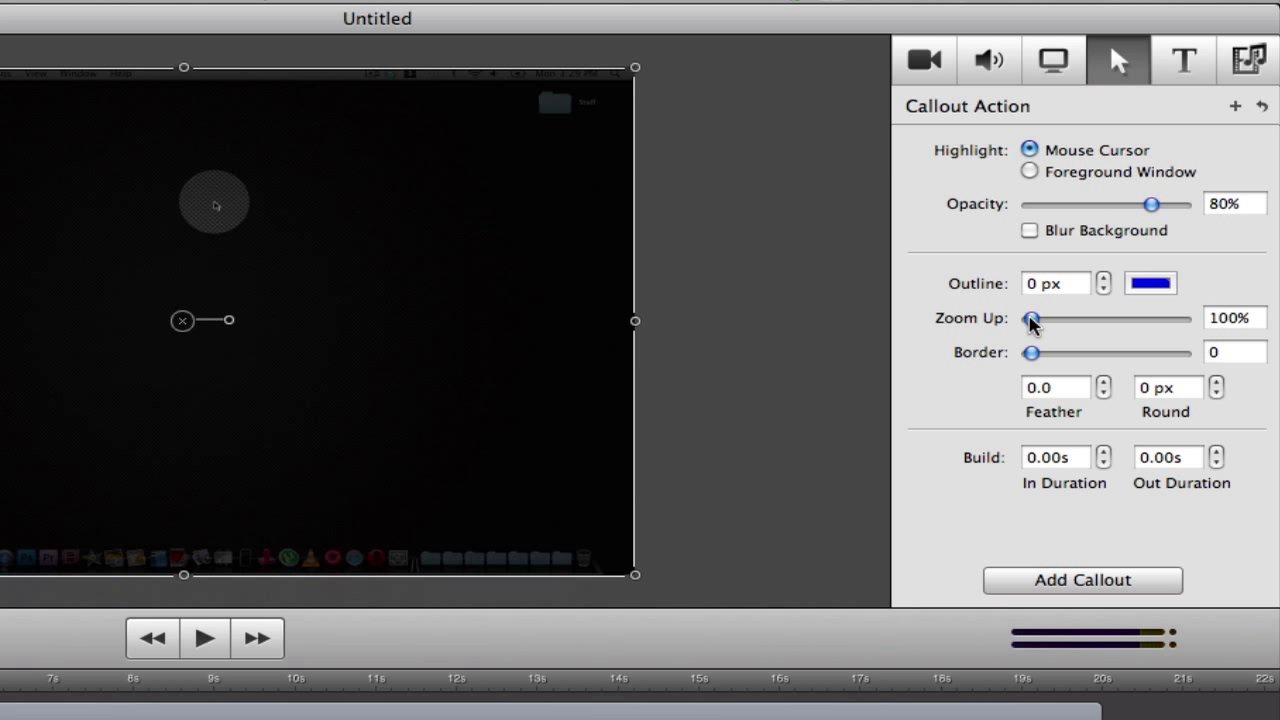
drag(1030, 318, 1094, 320)
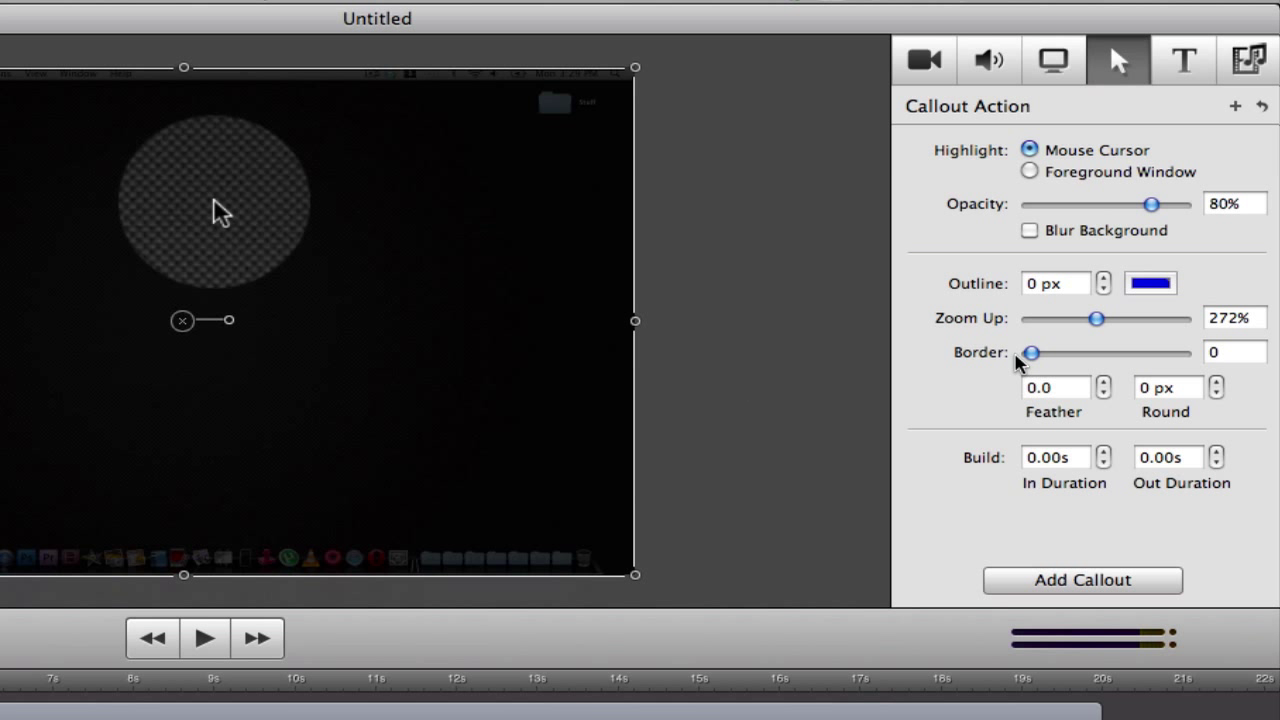
drag(1031, 354, 1078, 356)
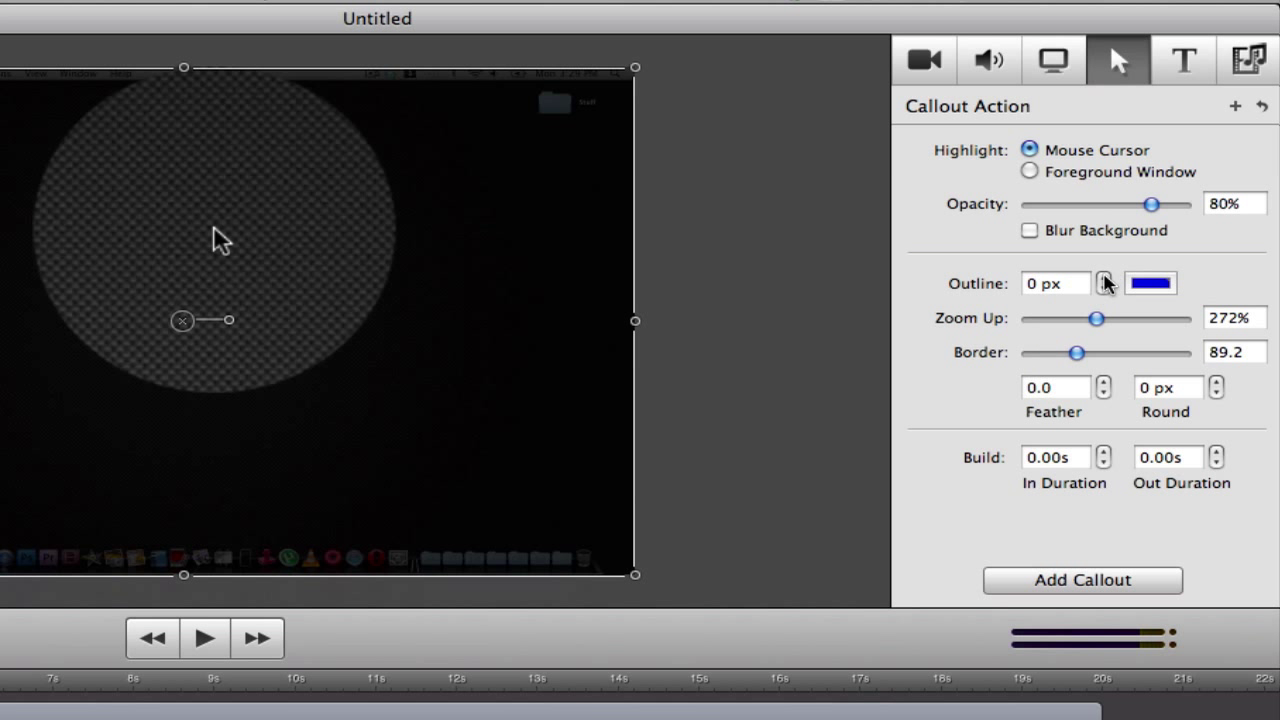
Try thicker outlines on the callout, settle on 1.0 px, and reduce its opacity to 0.
click(1104, 277)
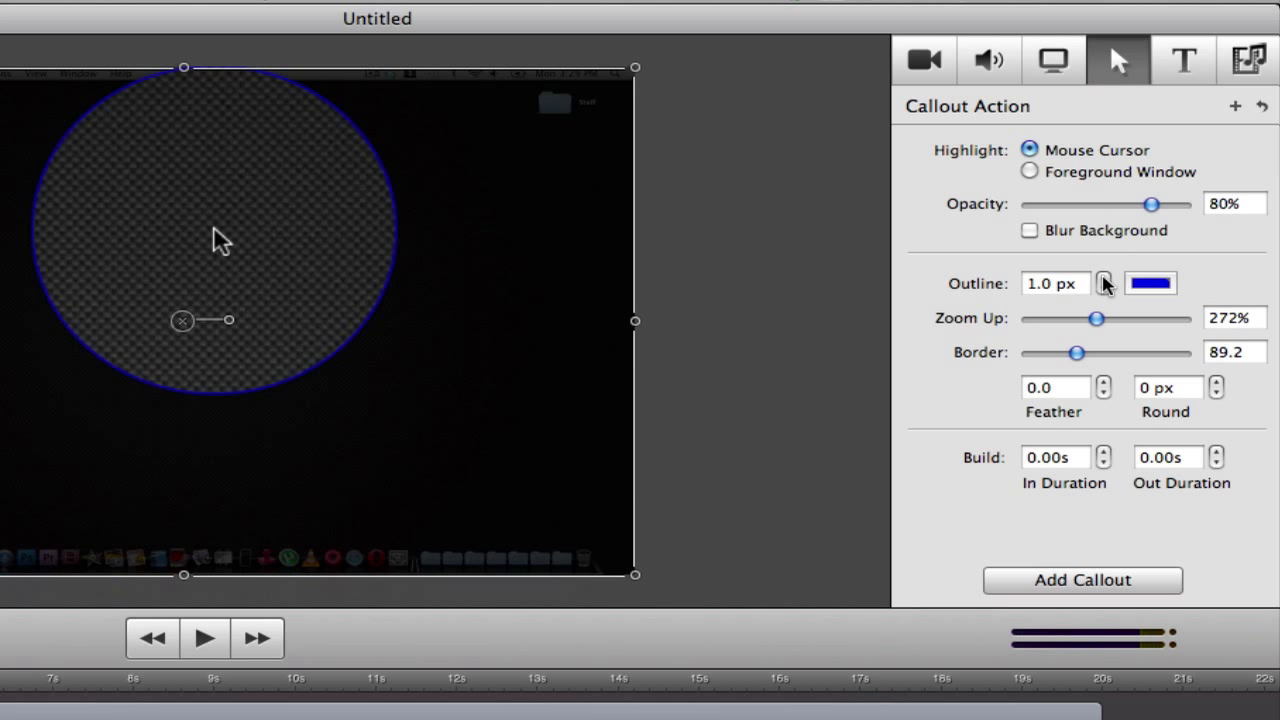
click(1104, 278)
click(1104, 278)
click(1104, 278)
click(1104, 278)
click(1104, 278)
click(1104, 278)
click(1104, 278)
click(1104, 278)
click(1104, 278)
click(1104, 278)
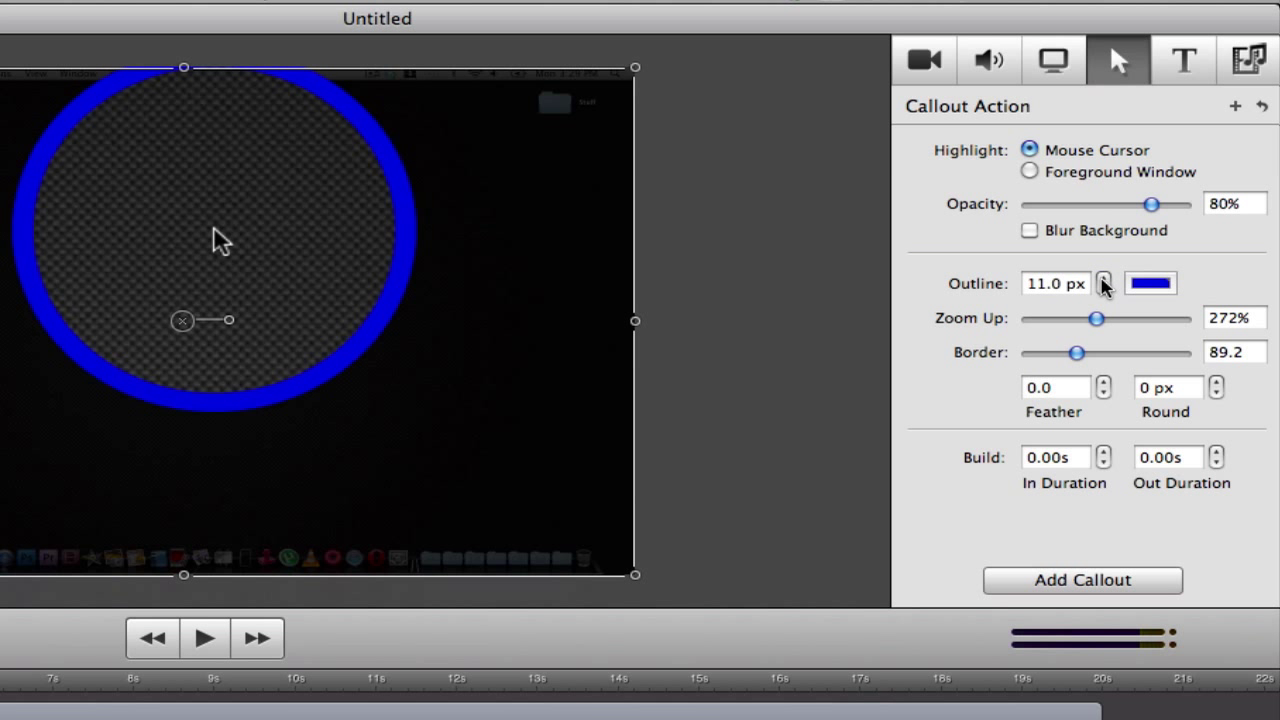
click(1104, 278)
click(1104, 289)
click(1104, 289)
click(1104, 289)
click(1104, 289)
click(1104, 289)
click(1104, 289)
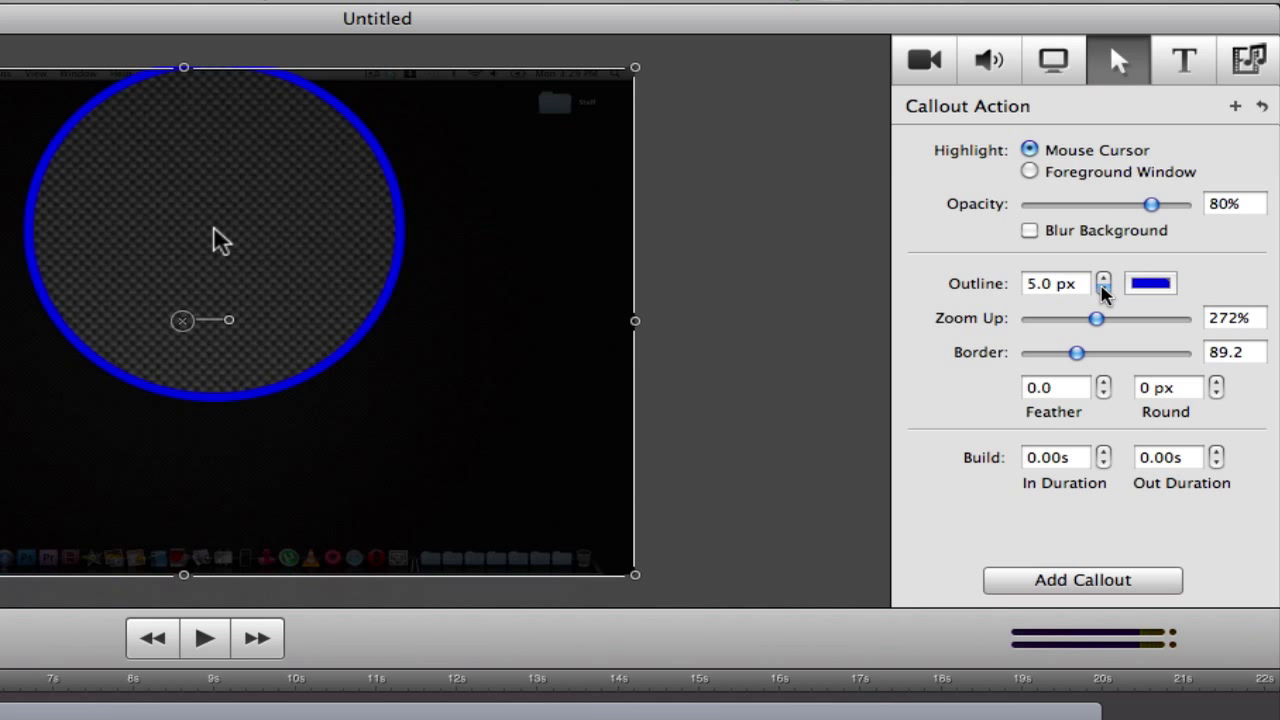
click(1104, 289)
click(1104, 289)
click(1104, 289)
click(1104, 289)
click(1104, 289)
click(1105, 279)
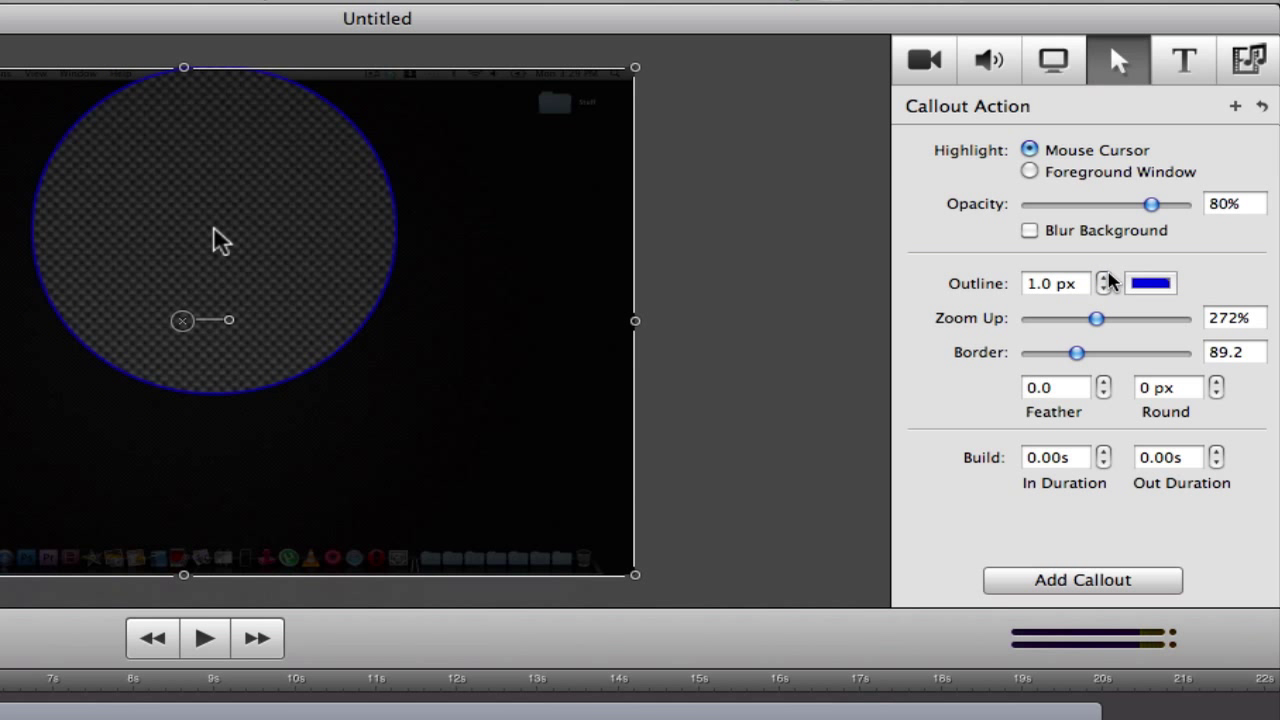
drag(1148, 201, 1018, 212)
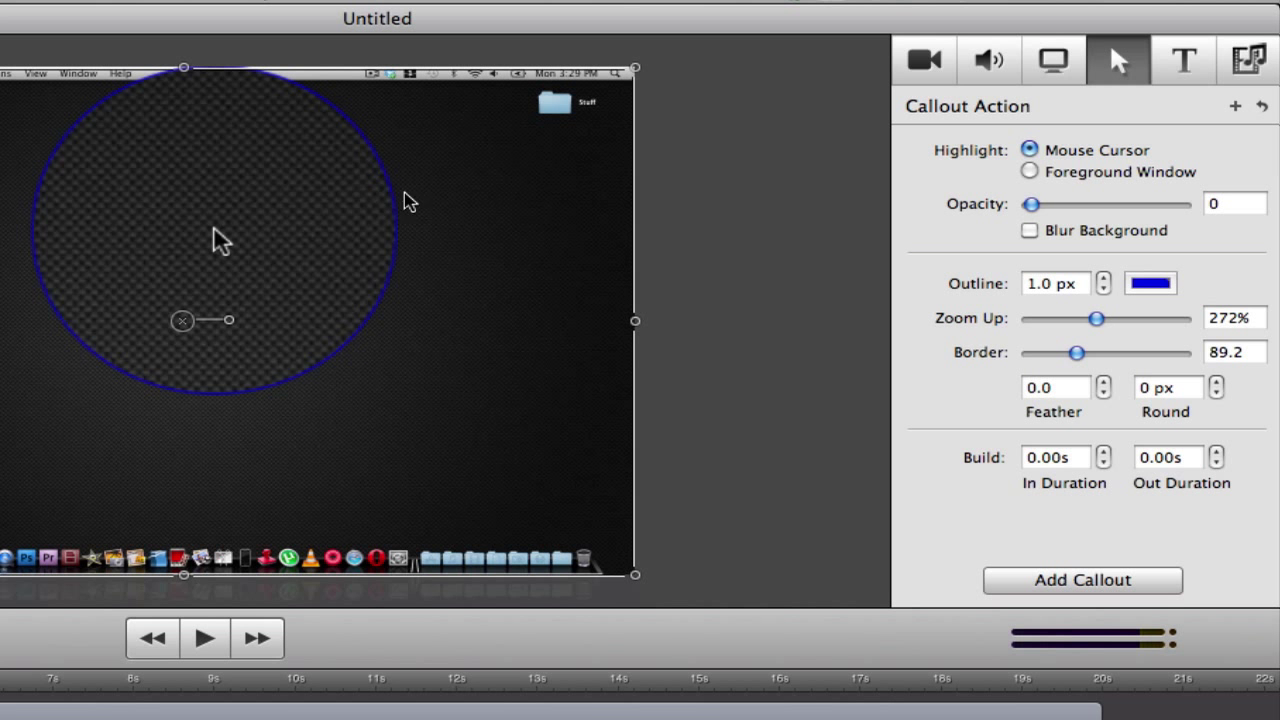
drag(1035, 207, 1020, 228)
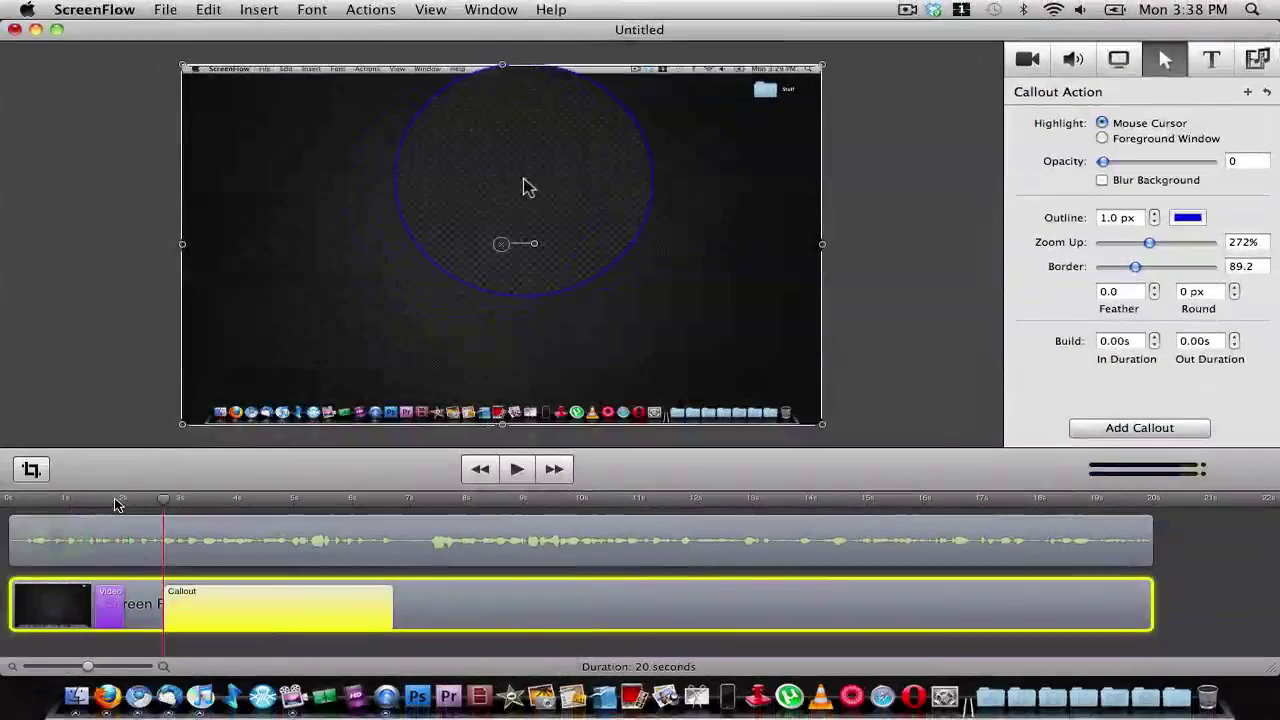
Play the timeline from just before the video action through the start of the callout.
click(78, 508)
click(512, 474)
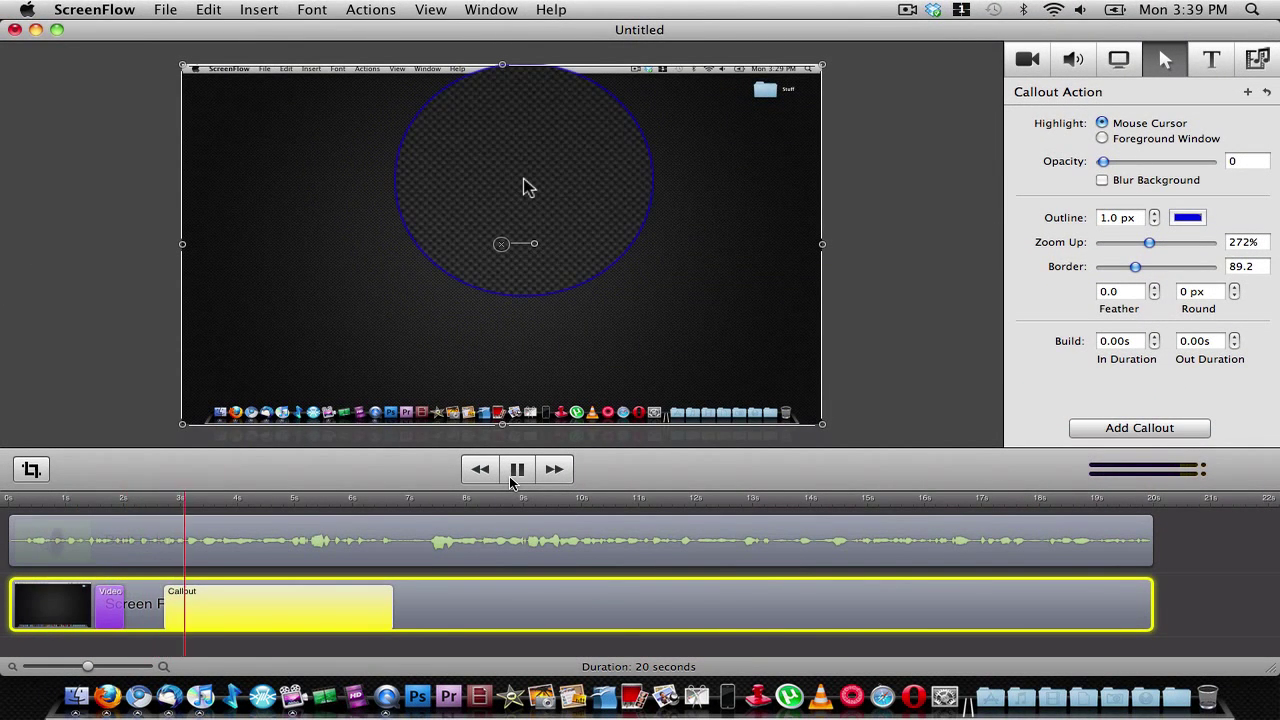
click(516, 470)
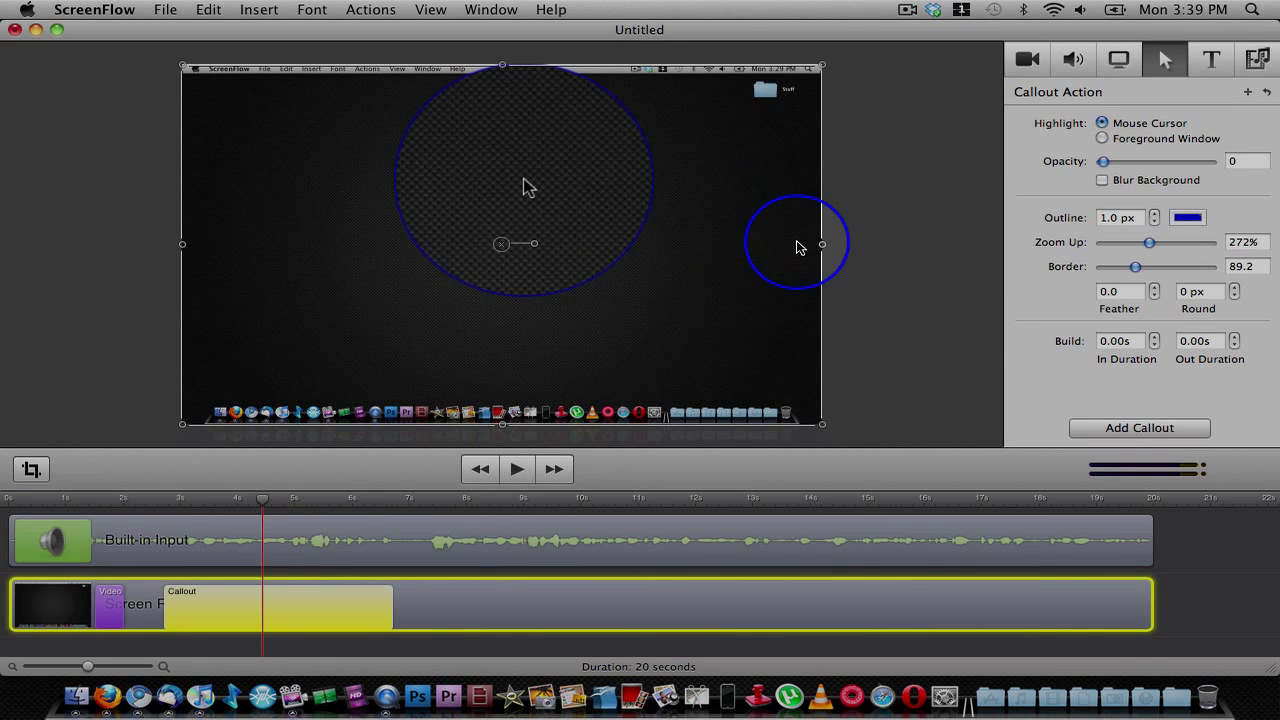
Cut the callout from the screen recording clip.
right_click(316, 606)
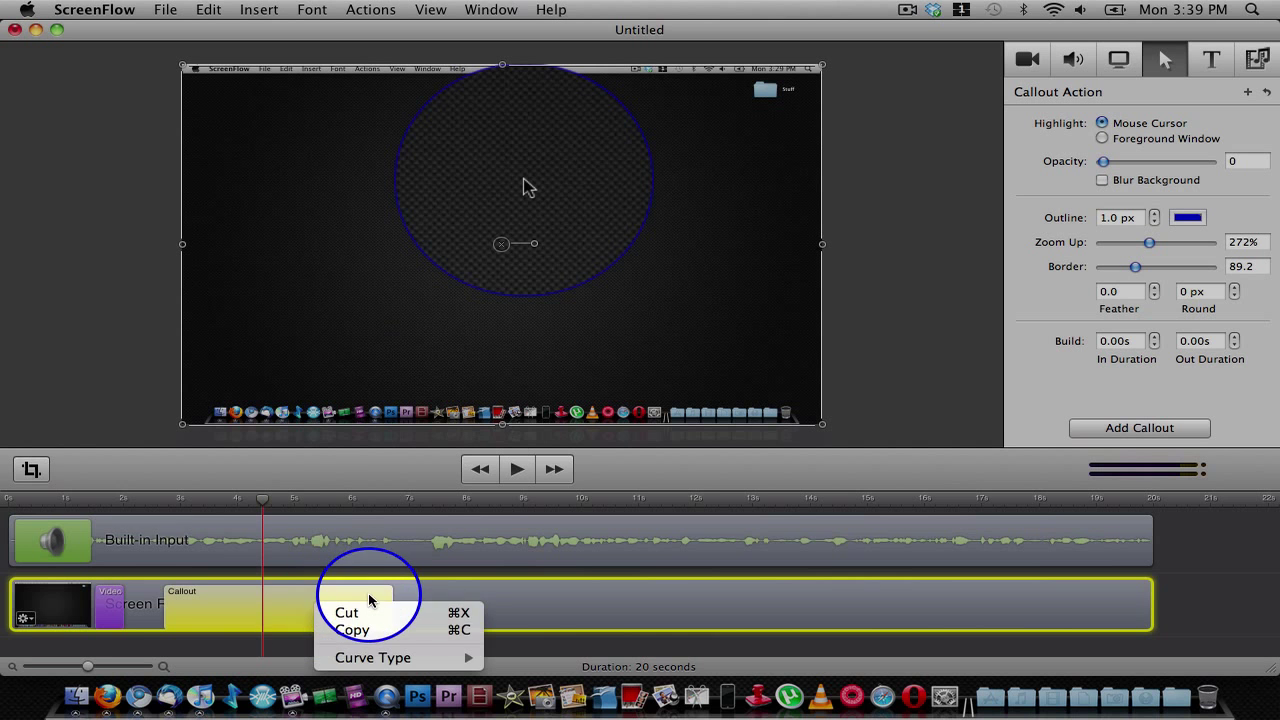
click(369, 612)
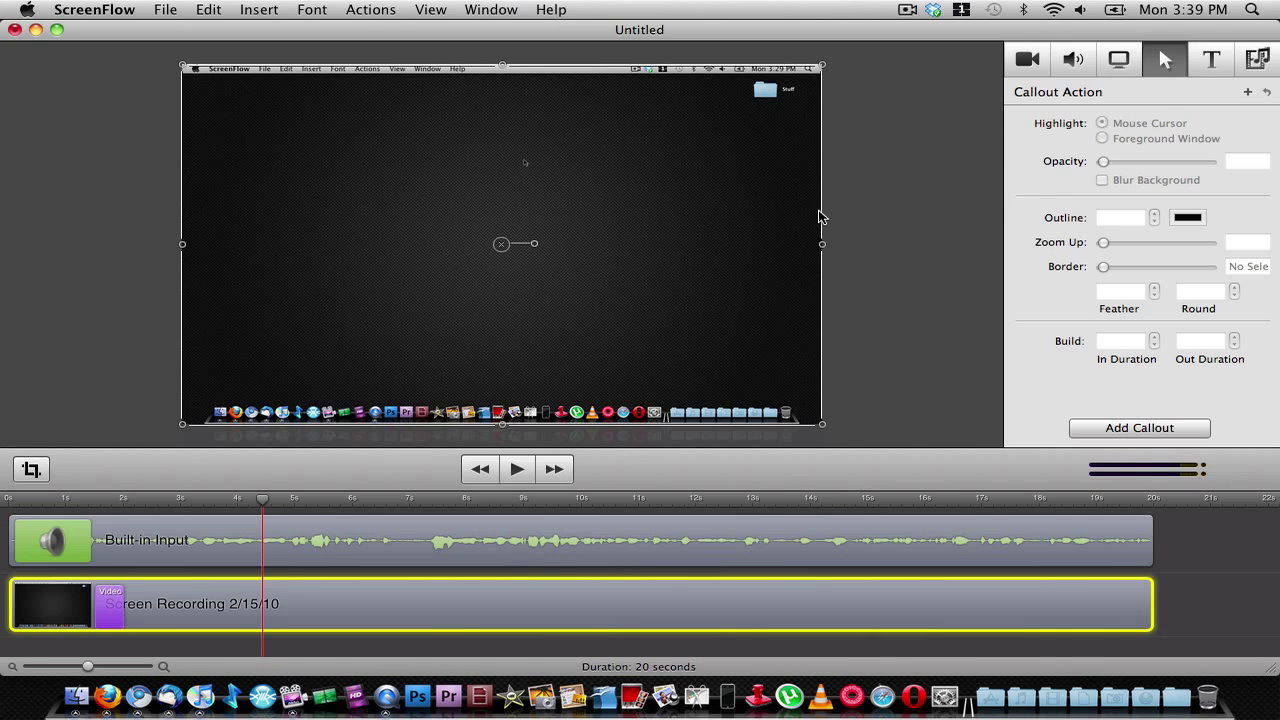
Move the project window aside to show img_screenflow.jpg on the desktop, and bring the window back.
drag(1125, 50, 823, 53)
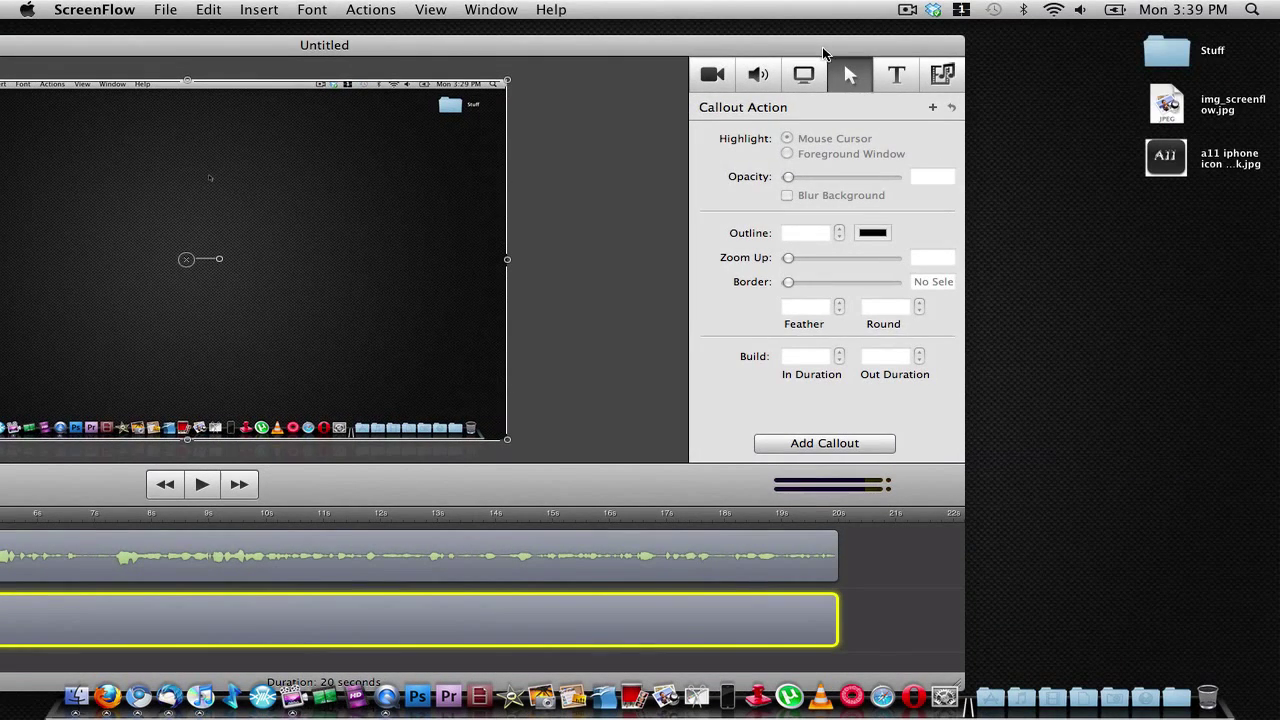
click(1150, 105)
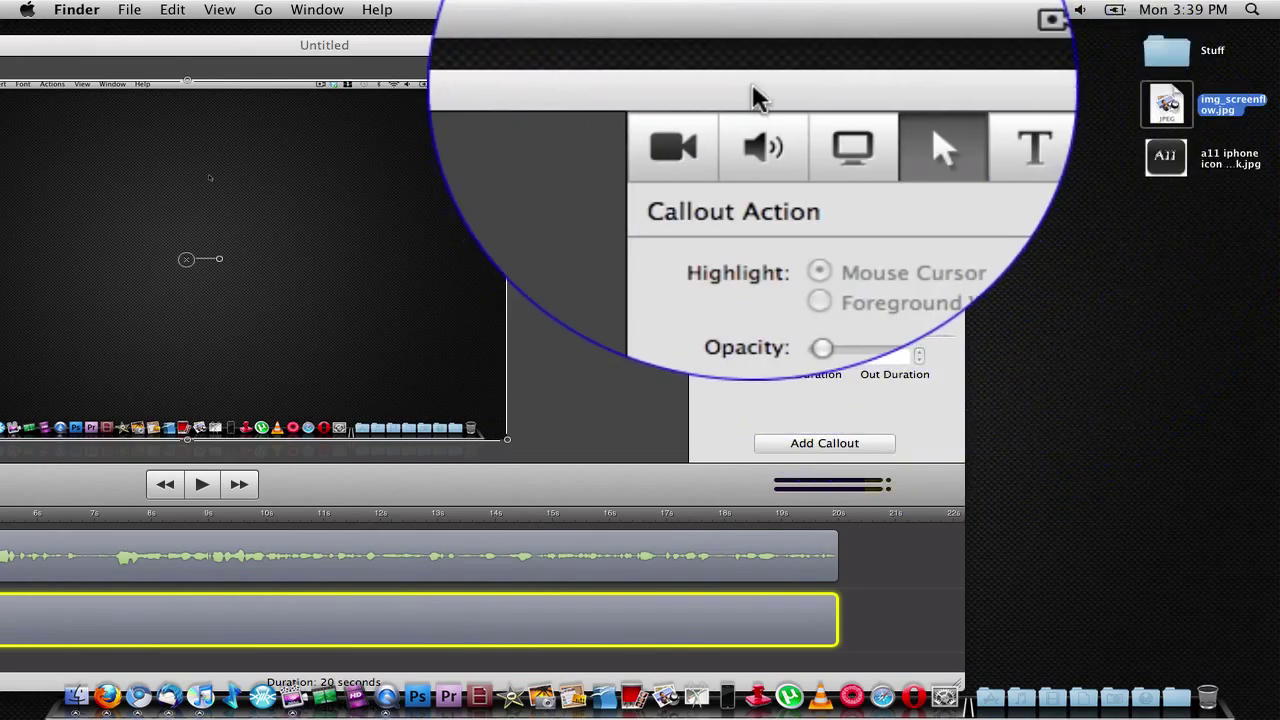
drag(842, 60, 1153, 44)
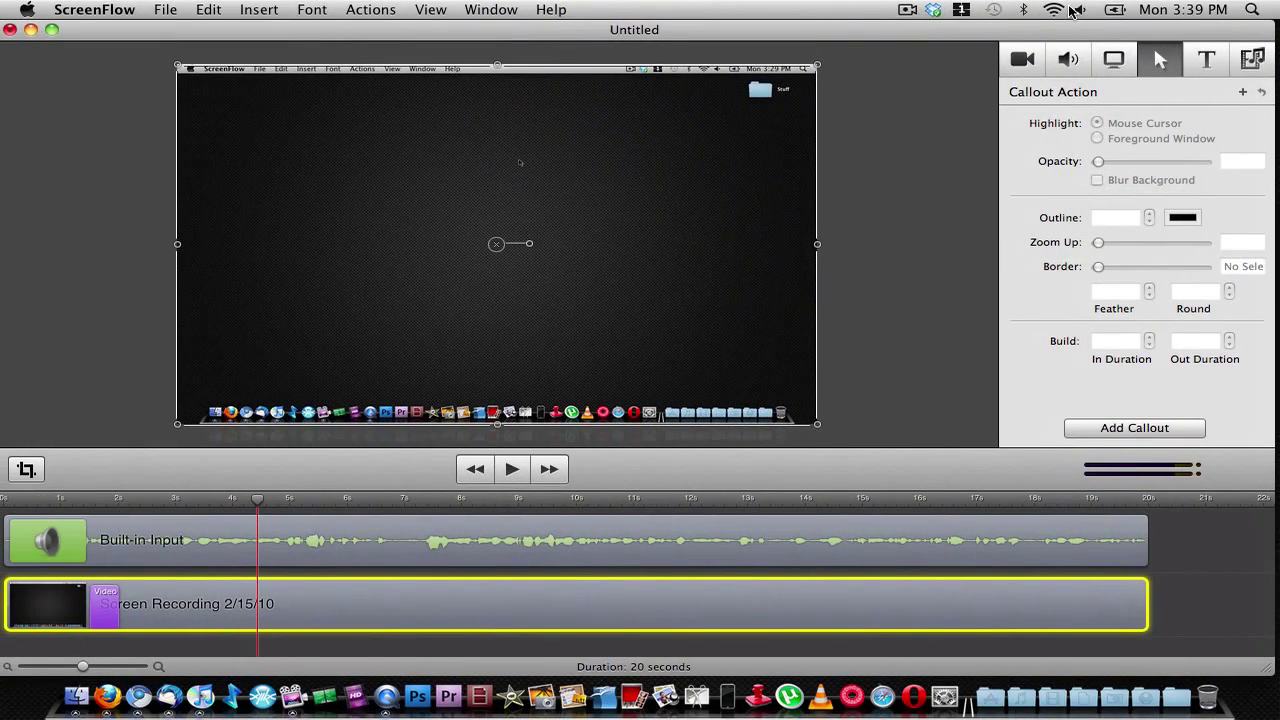
Import img_screenflow.jpg from the Desktop and place it at the start of the timeline on a new track above the audio.
click(1256, 60)
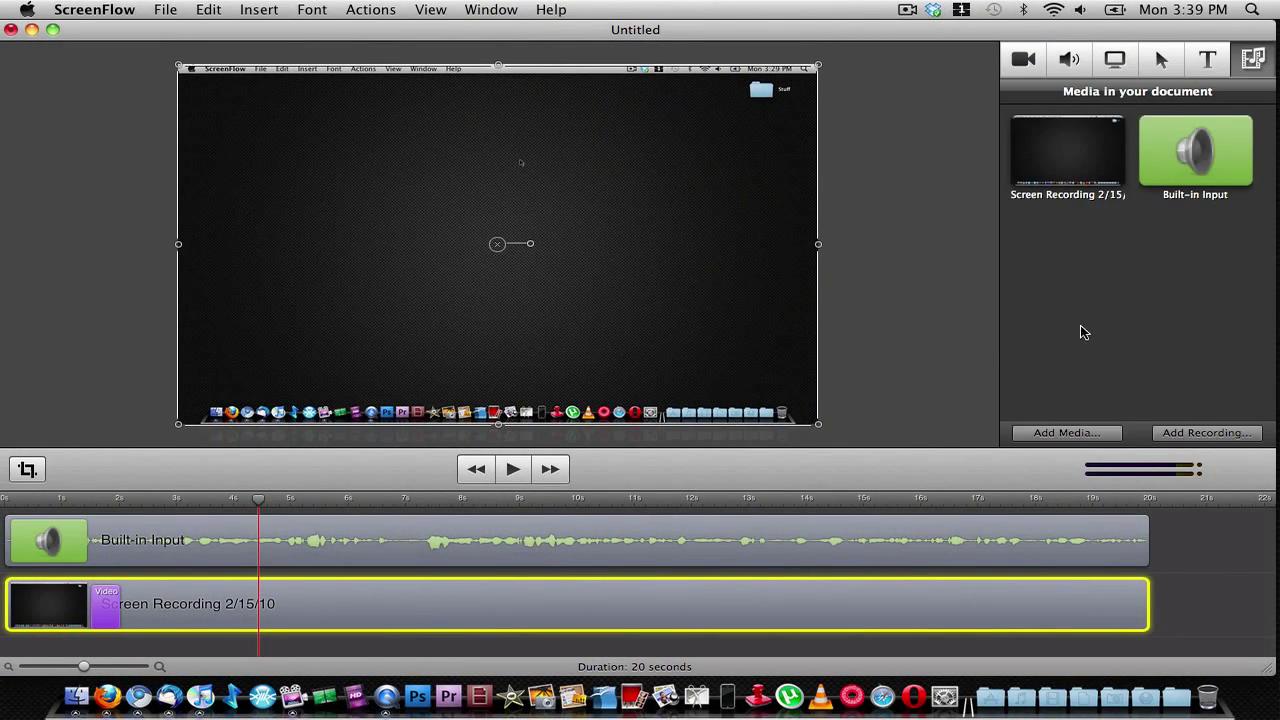
click(1068, 431)
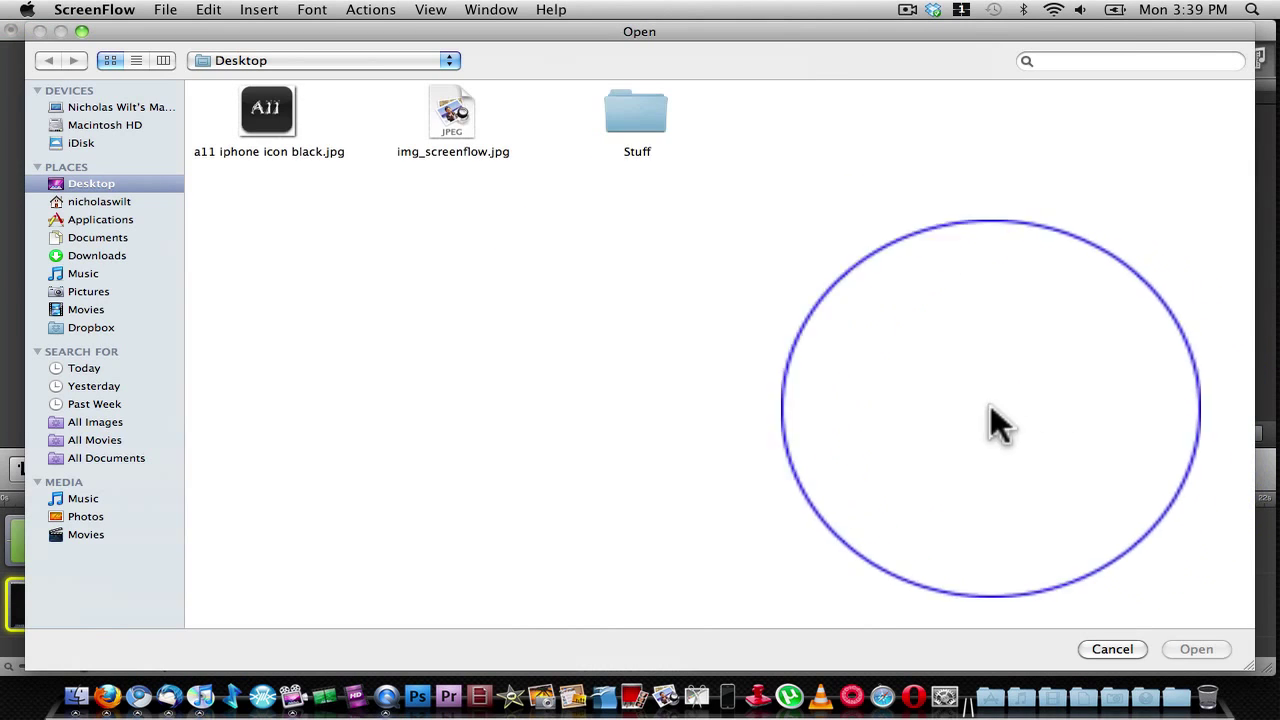
double_click(469, 184)
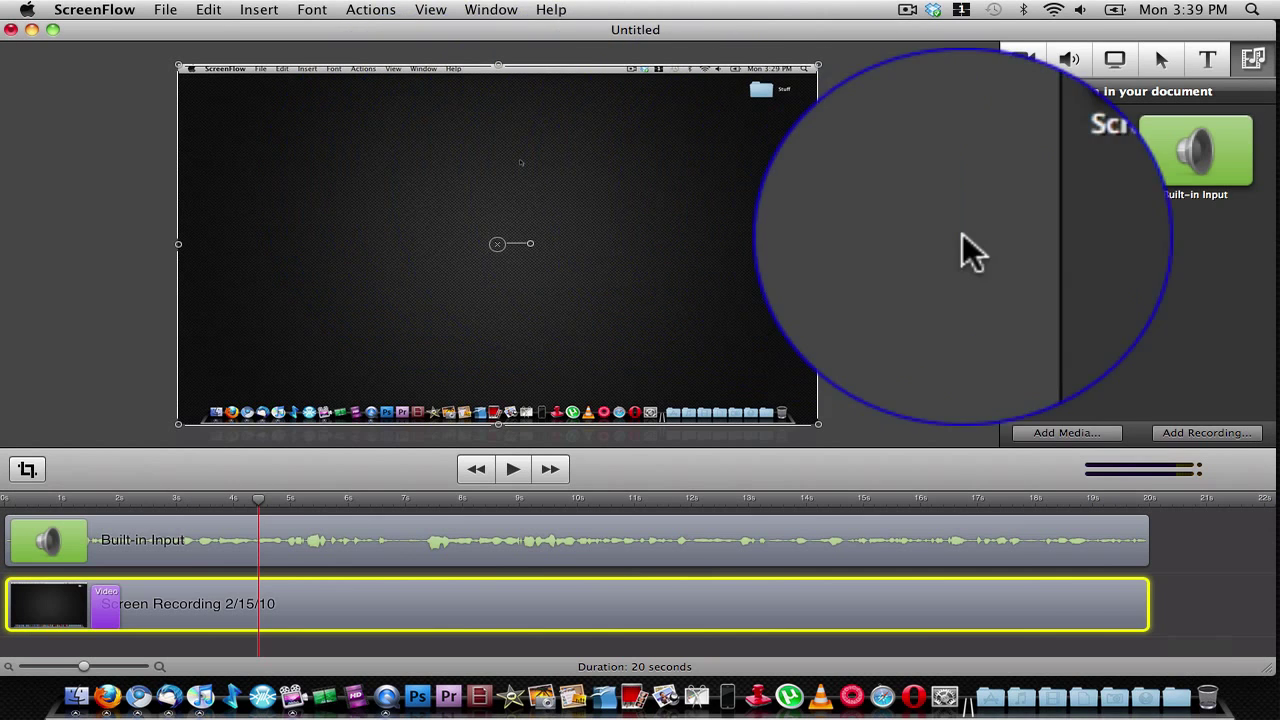
drag(1067, 250, 12, 565)
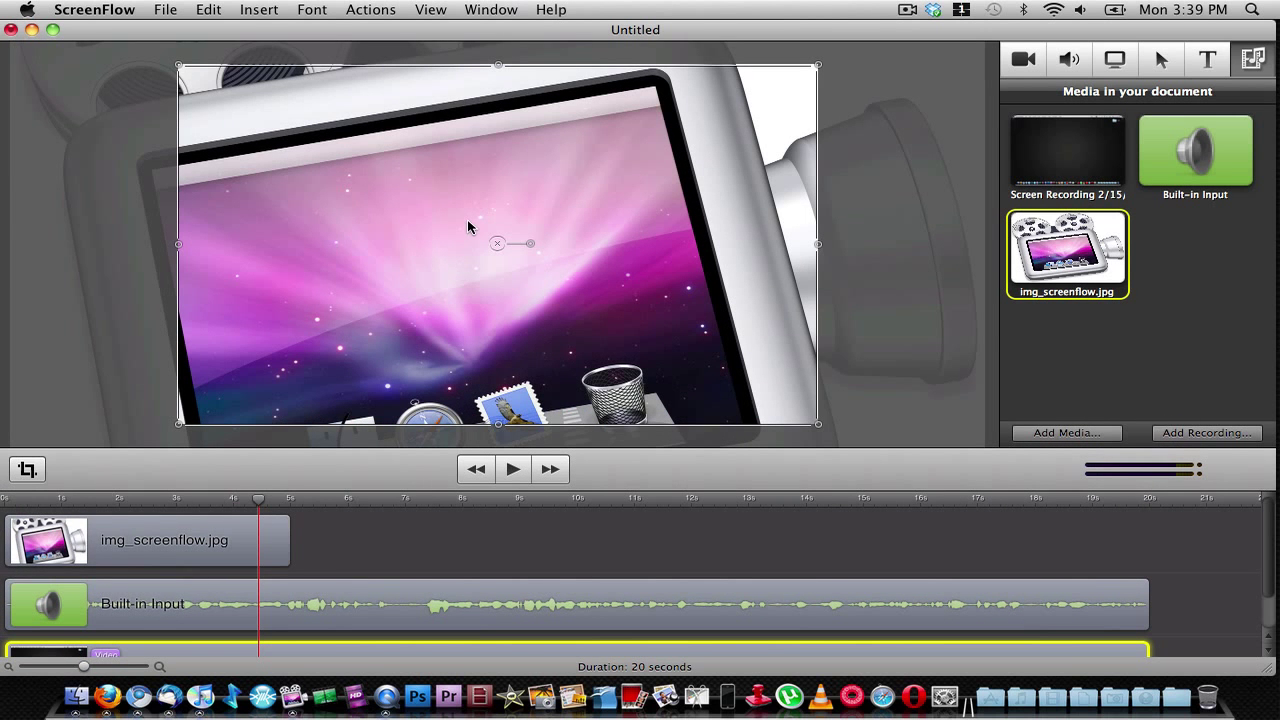
Scale the img_screenflow.jpg clip down to 27% and position it slightly left of the canvas centre.
scroll(230, 560, down, 2)
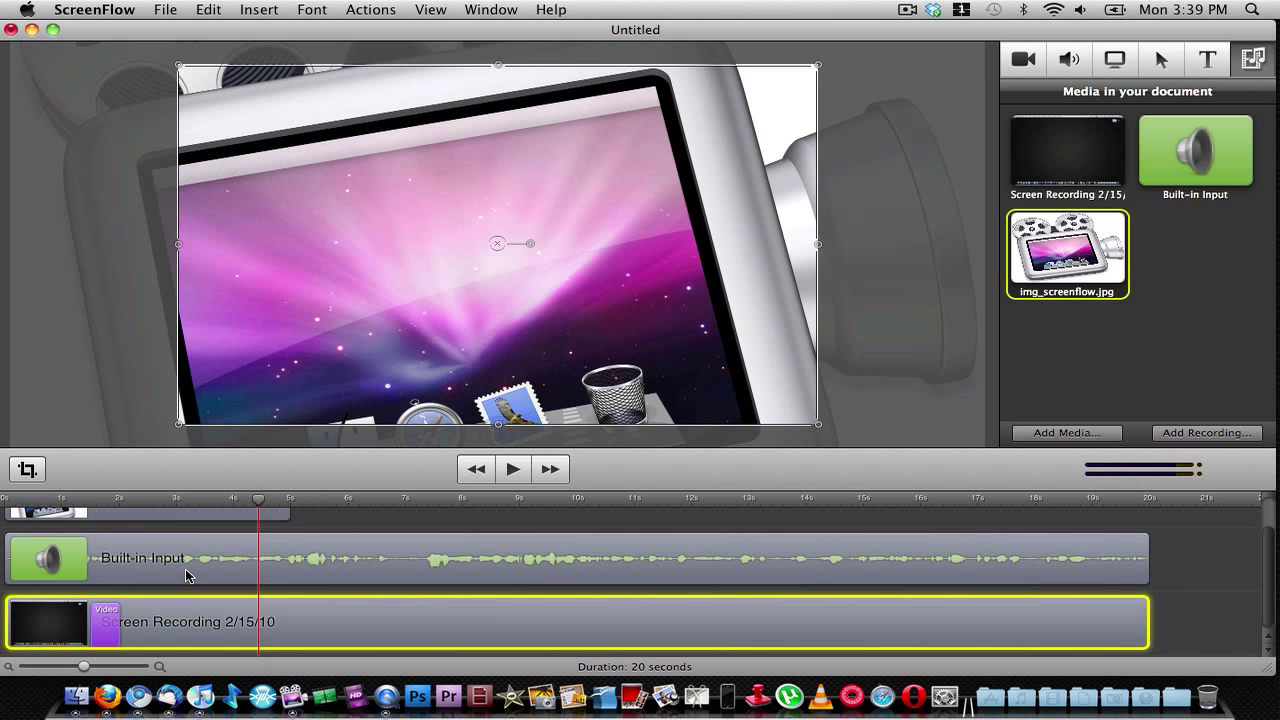
scroll(185, 573, up, 2)
click(435, 306)
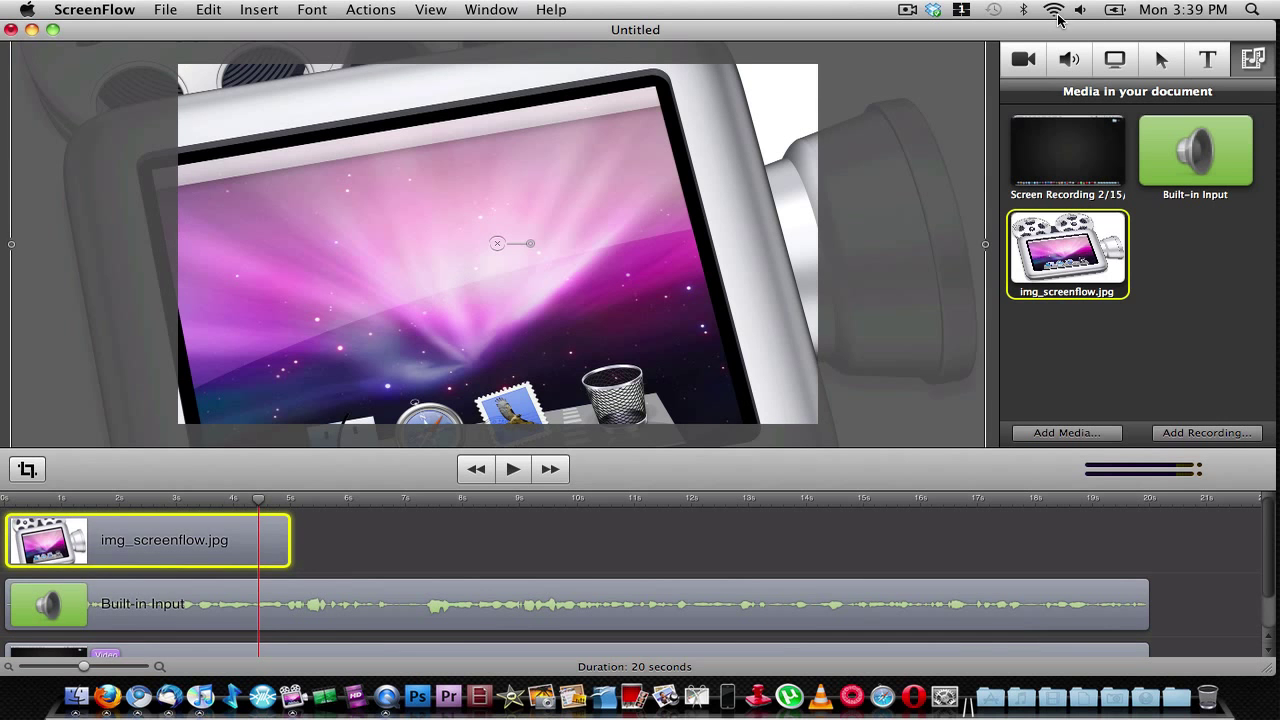
click(1024, 59)
drag(1129, 122, 1104, 124)
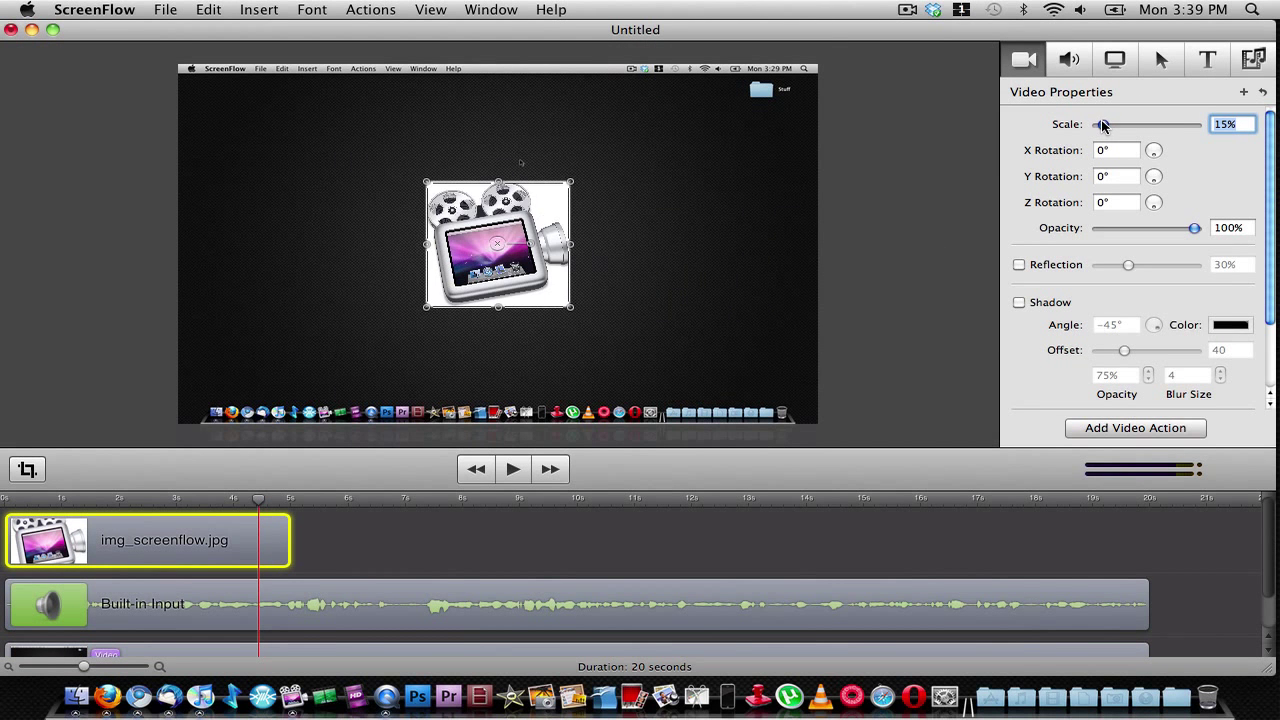
click(819, 214)
drag(549, 229, 447, 205)
drag(1103, 124, 1106, 124)
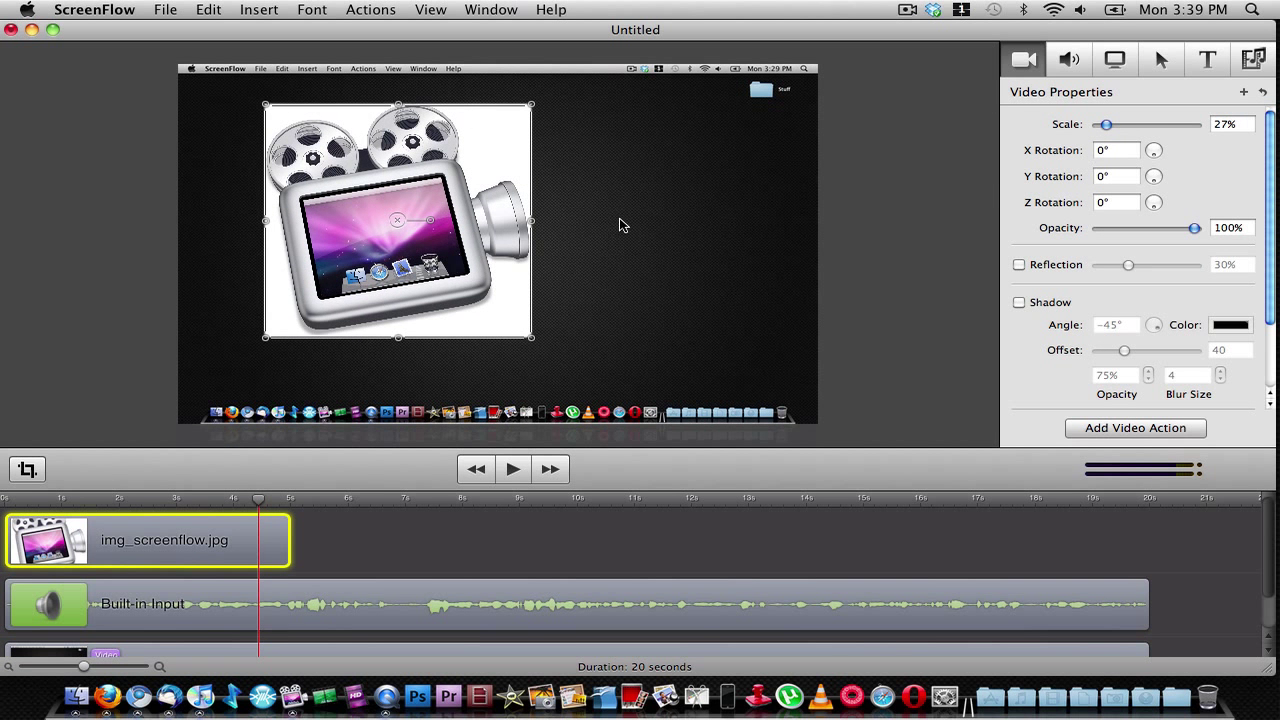
drag(483, 182, 518, 191)
click(644, 185)
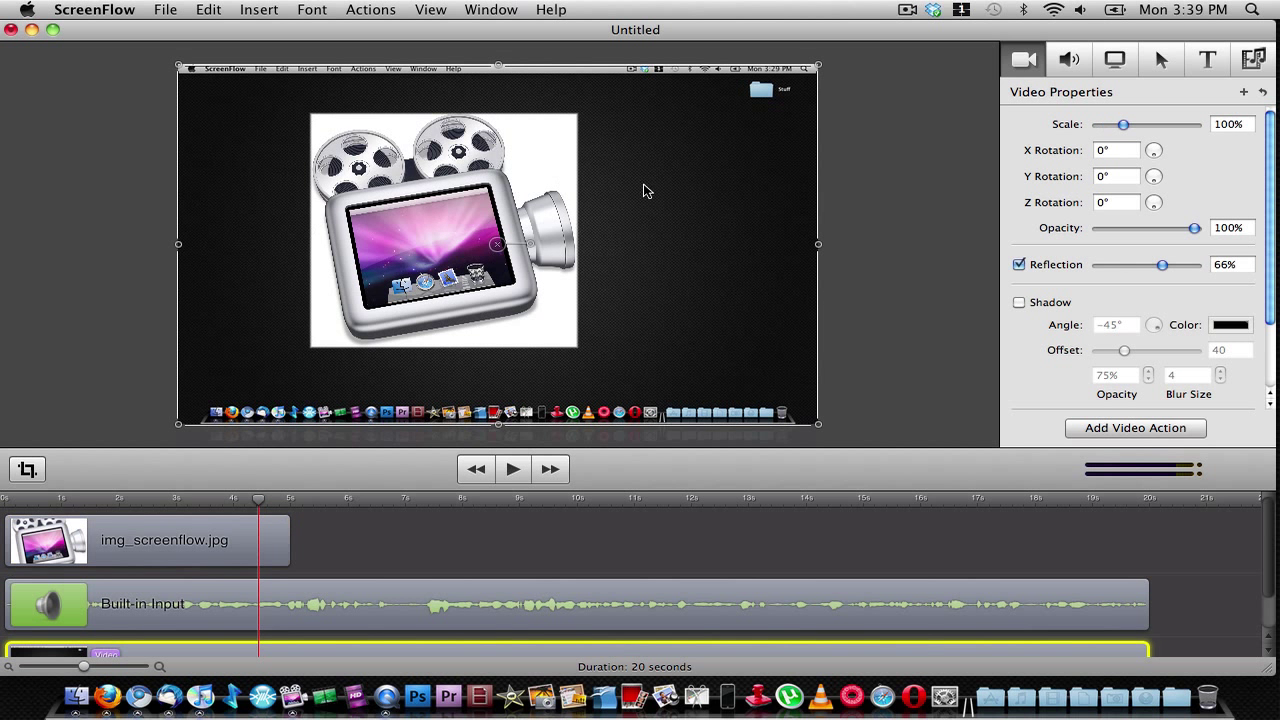
Turn on reflection for the img_screenflow.jpg image and set it to 48%.
click(368, 201)
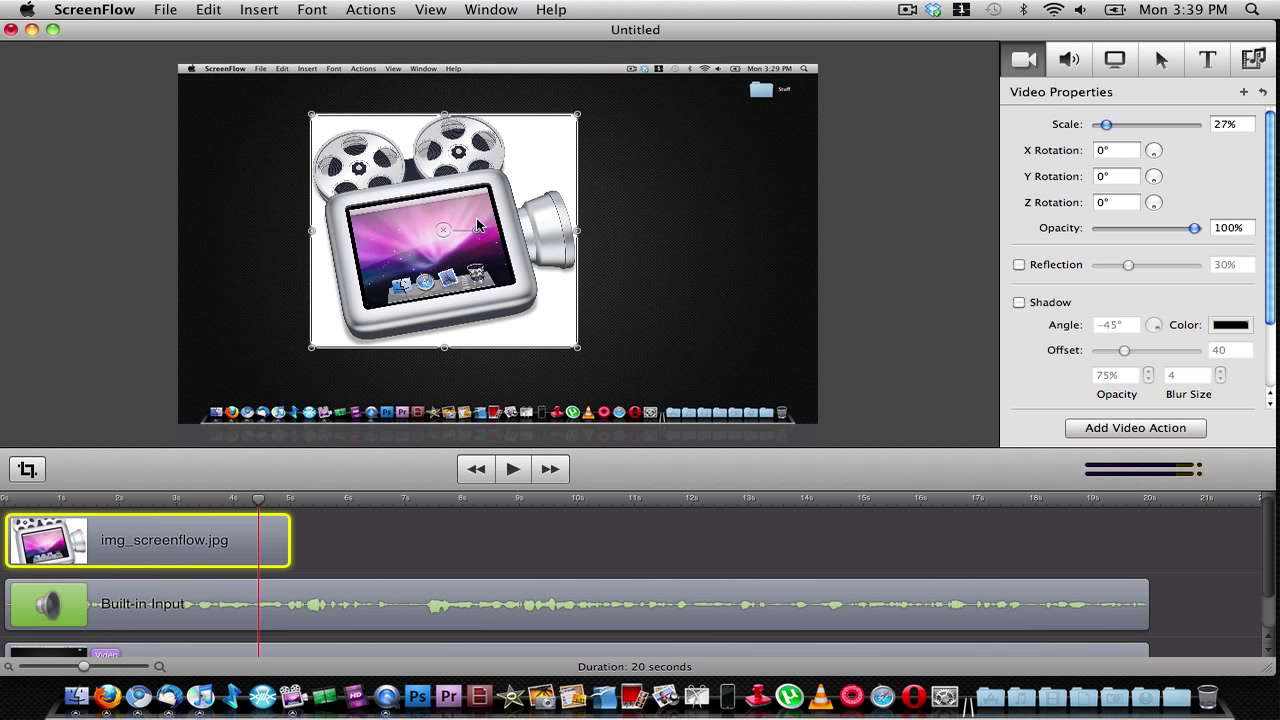
click(1019, 265)
drag(1128, 265, 1146, 267)
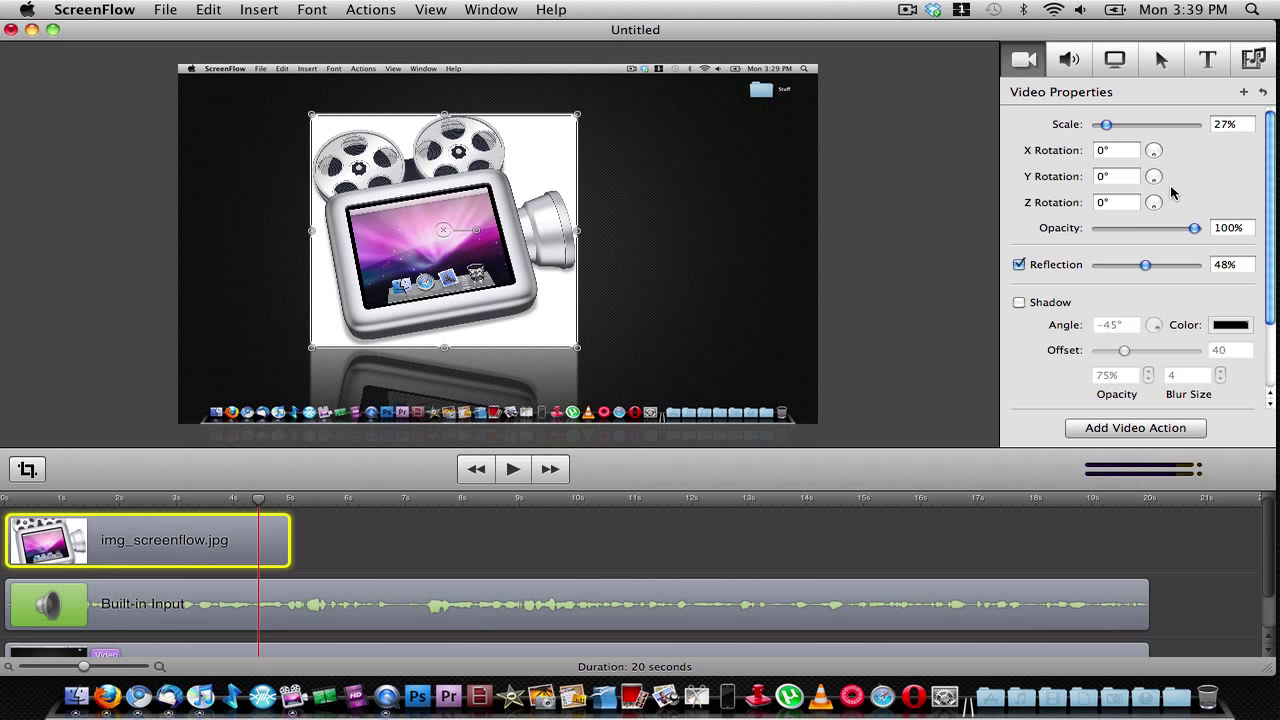
Set the image's Y rotation to 23° and move it to the upper-left area of the canvas.
drag(1156, 178, 1153, 156)
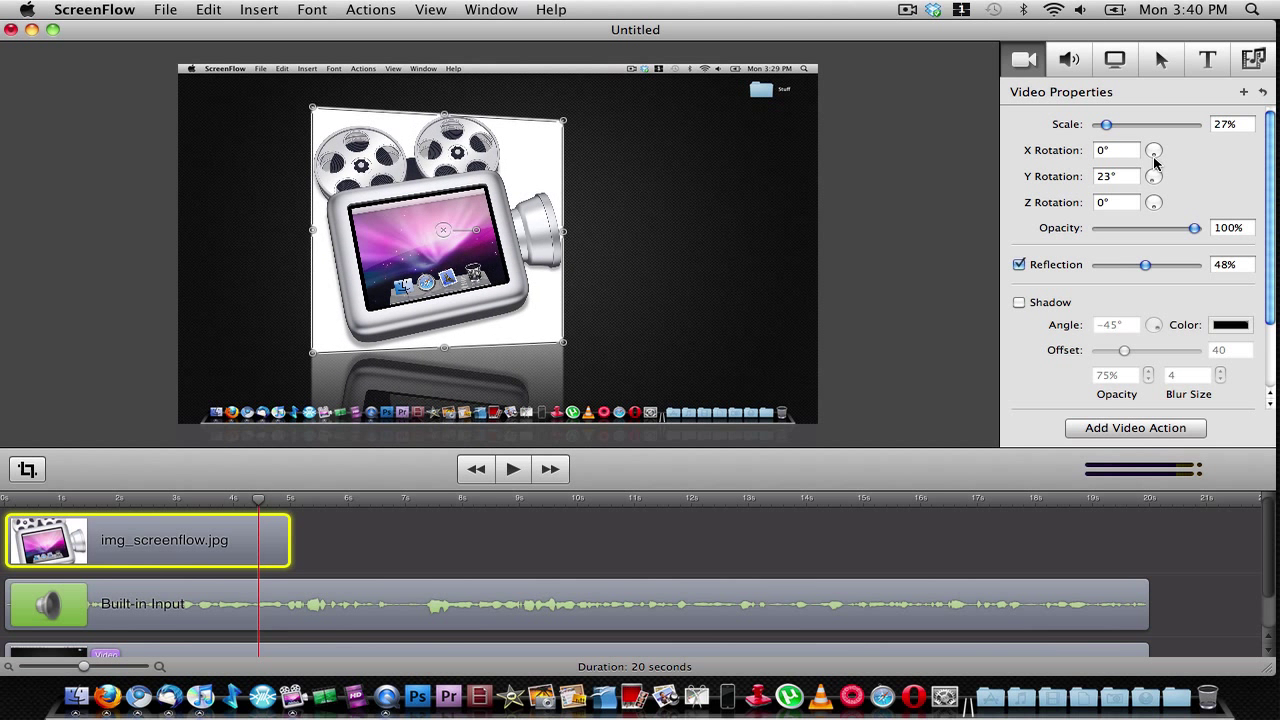
drag(1154, 206, 1155, 210)
drag(443, 231, 348, 214)
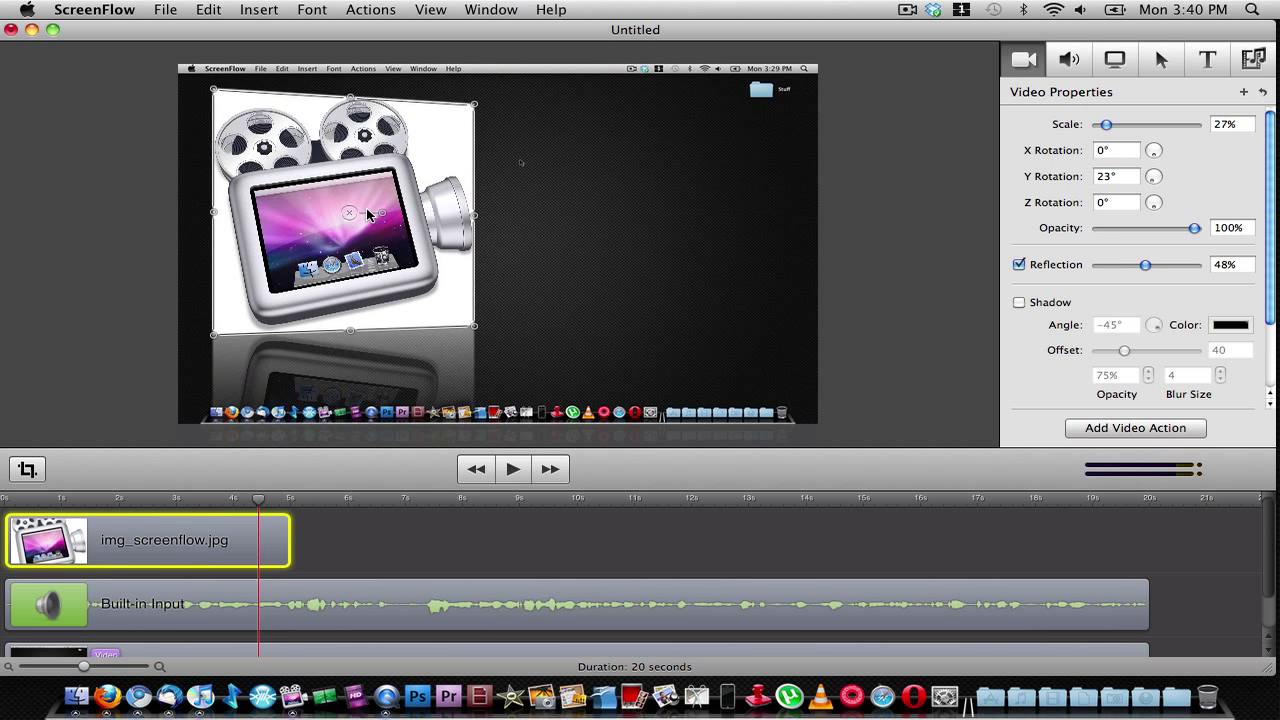
click(619, 230)
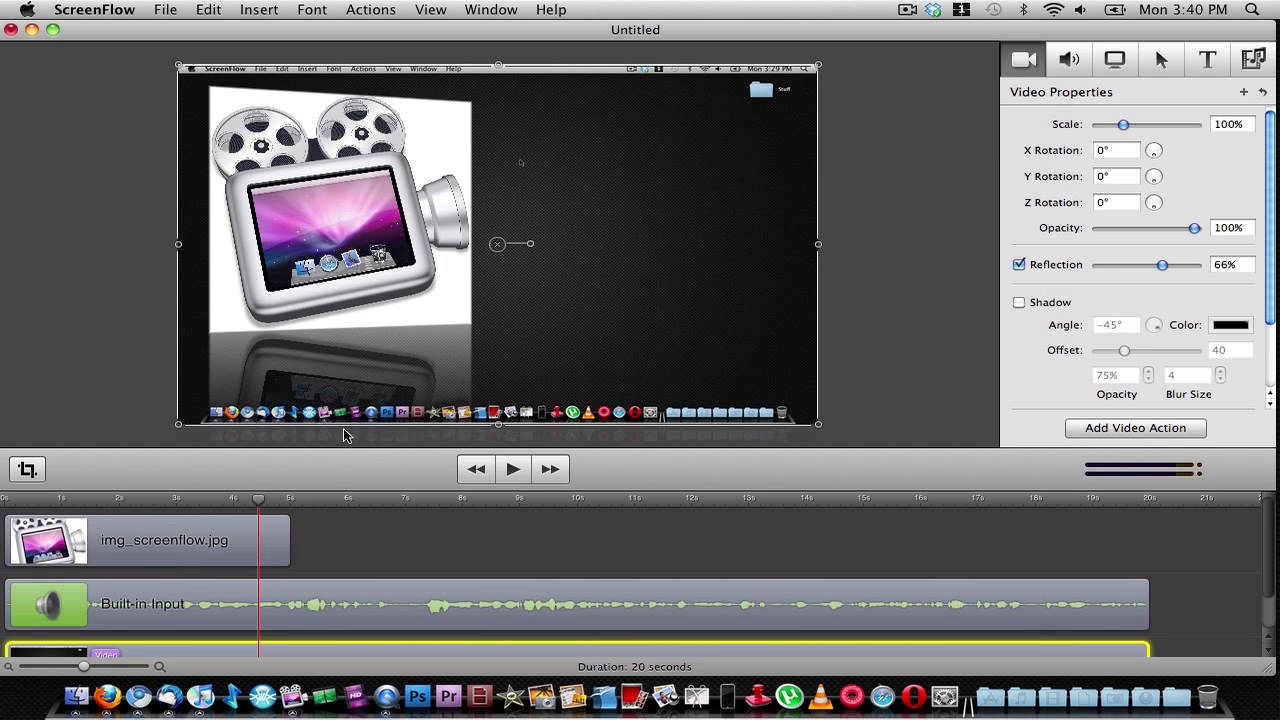
Add a starting transition of type Cube to the img_screenflow.jpg clip and preview it from the start of the timeline.
click(51, 526)
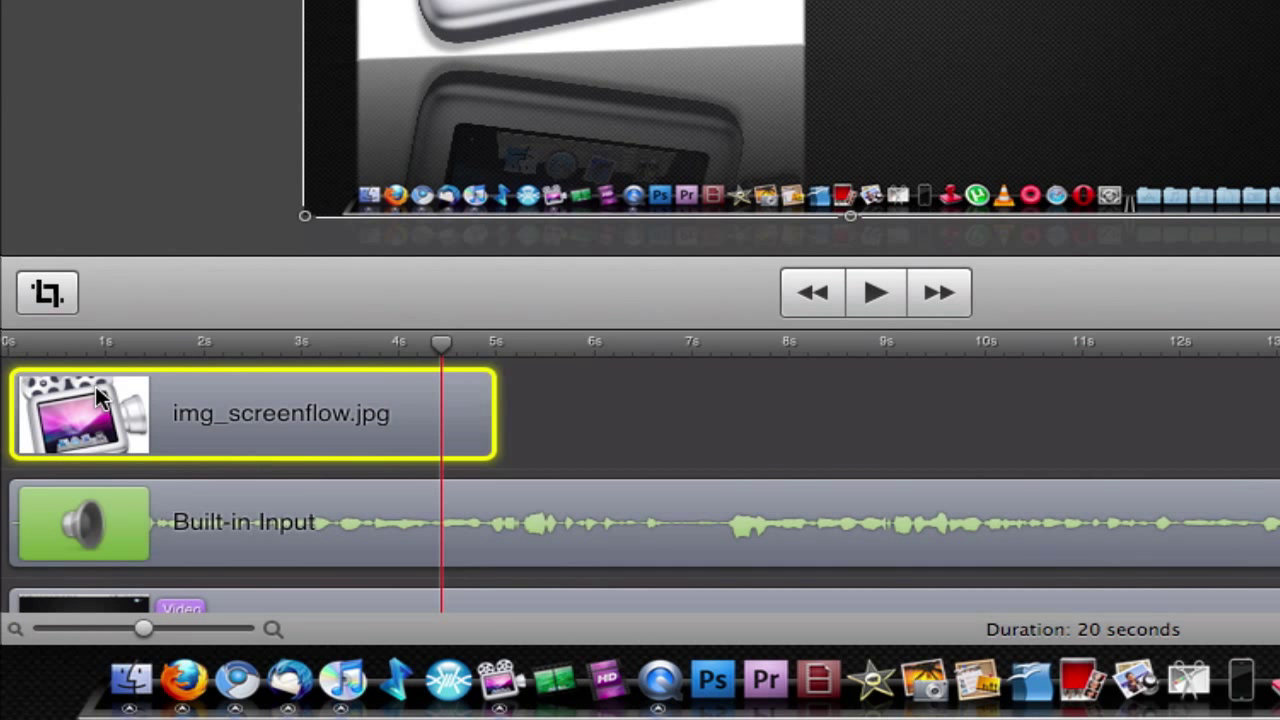
right_click(98, 397)
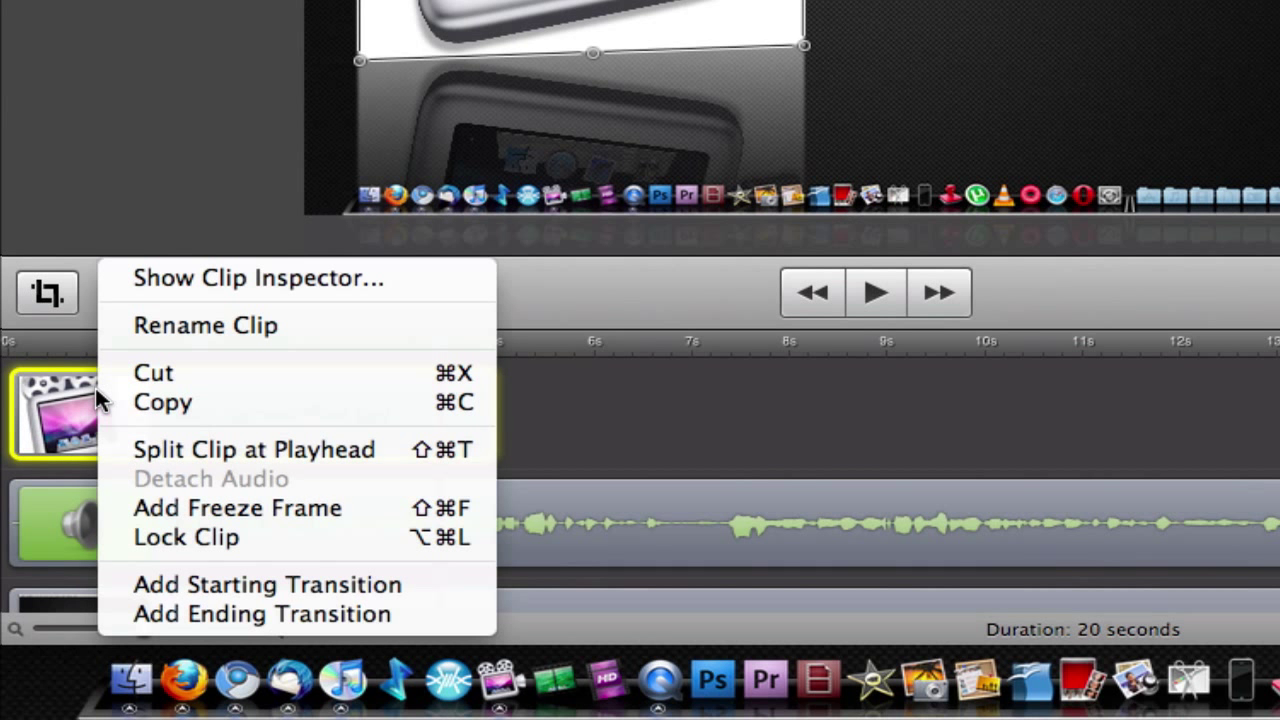
click(150, 584)
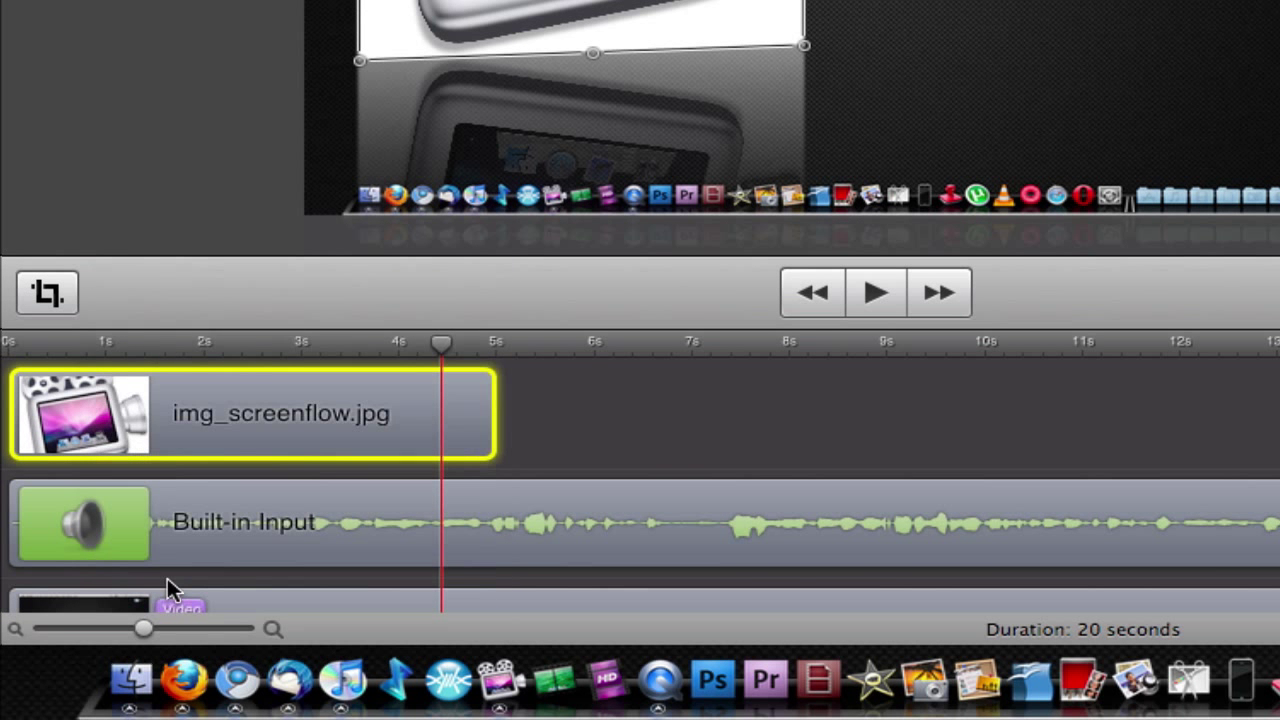
mouse_move(86, 413)
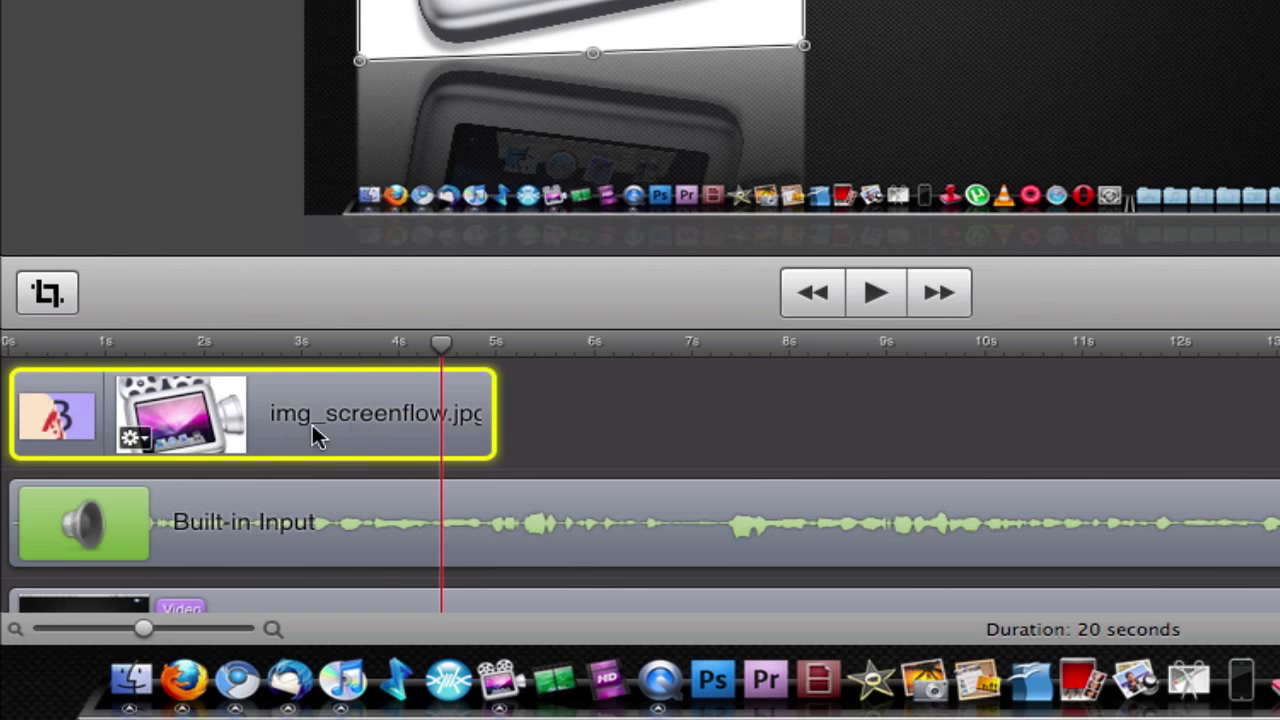
click(14, 350)
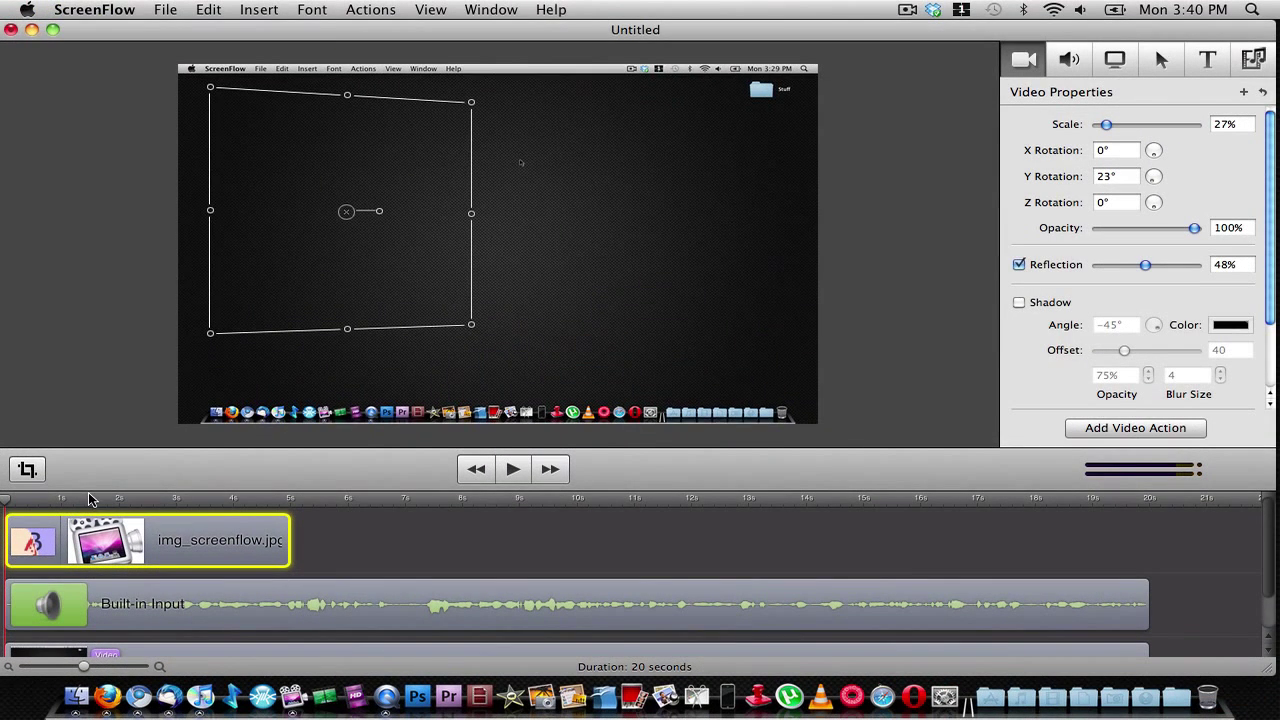
click(20, 555)
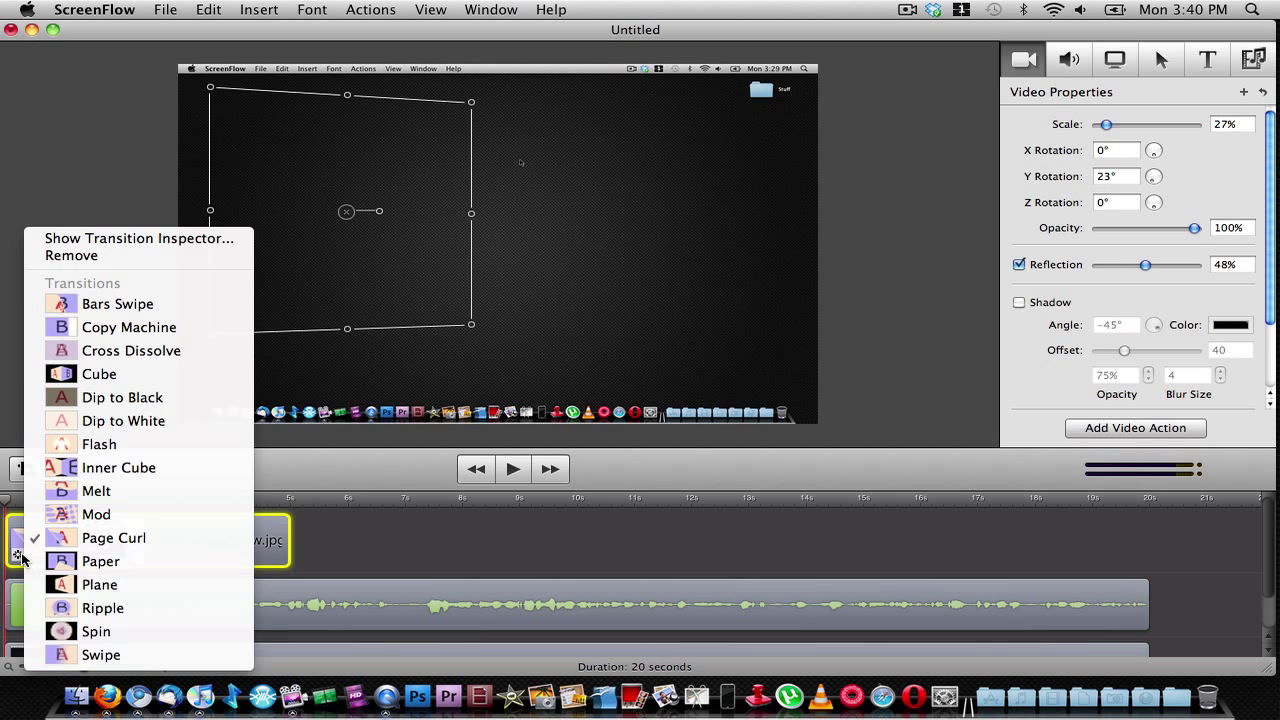
click(114, 378)
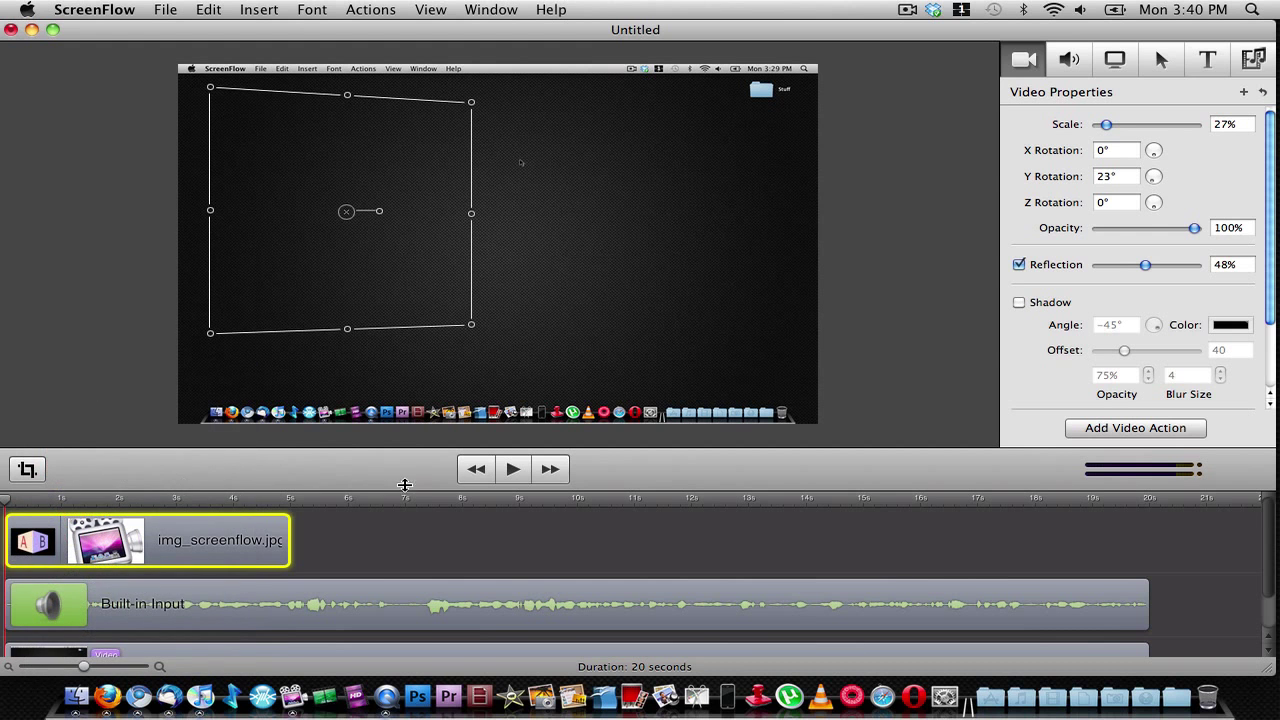
click(514, 470)
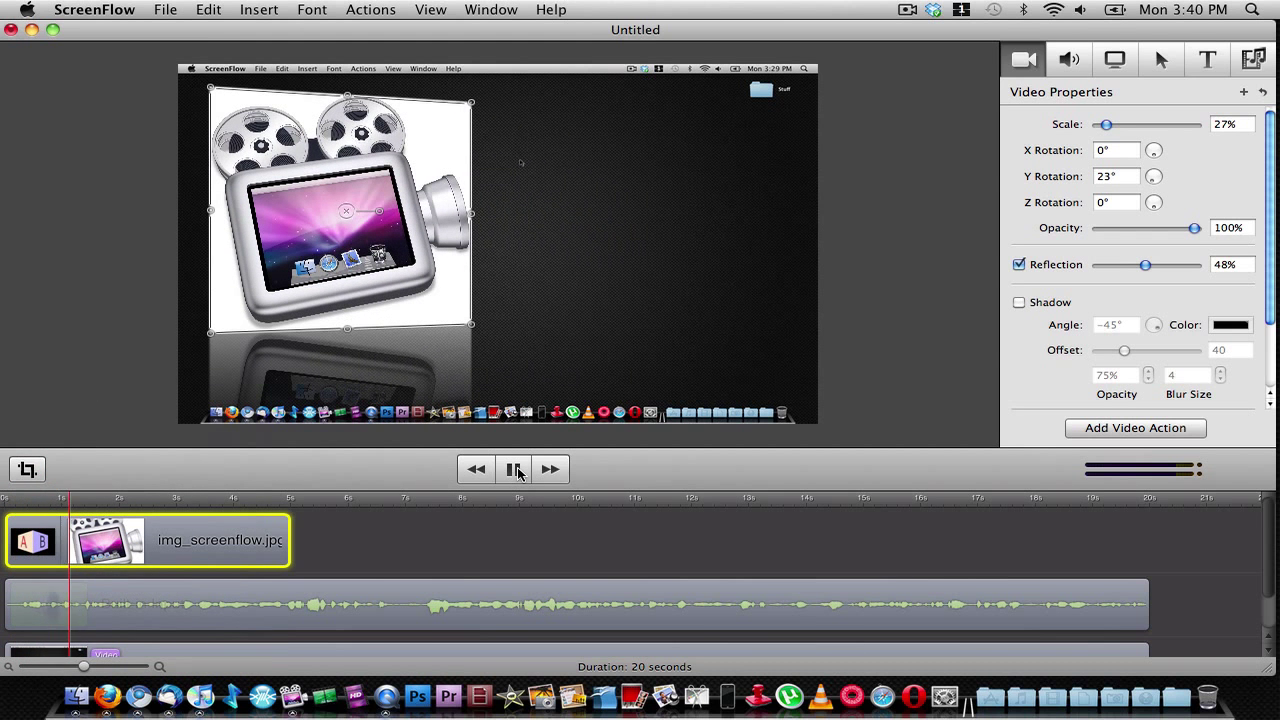
click(514, 470)
Add an ending transition of type Spin to the img_screenflow.jpg clip and play the clip through from the start.
right_click(201, 545)
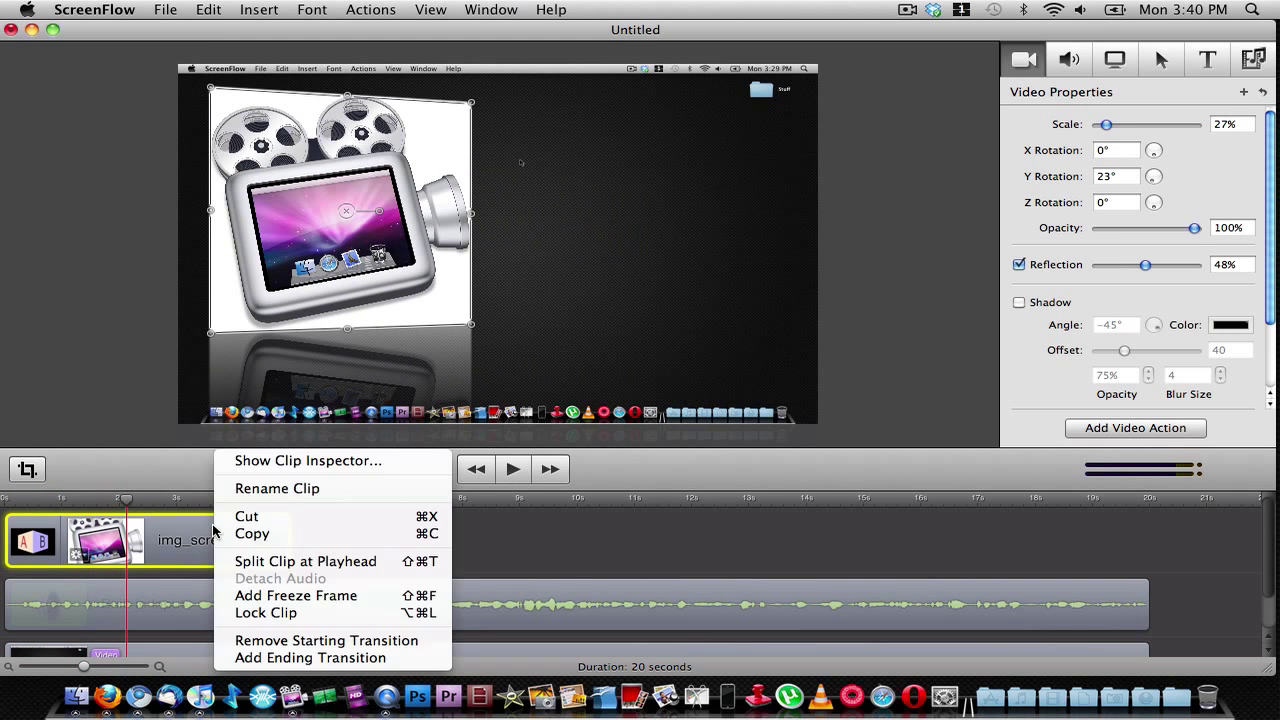
click(293, 650)
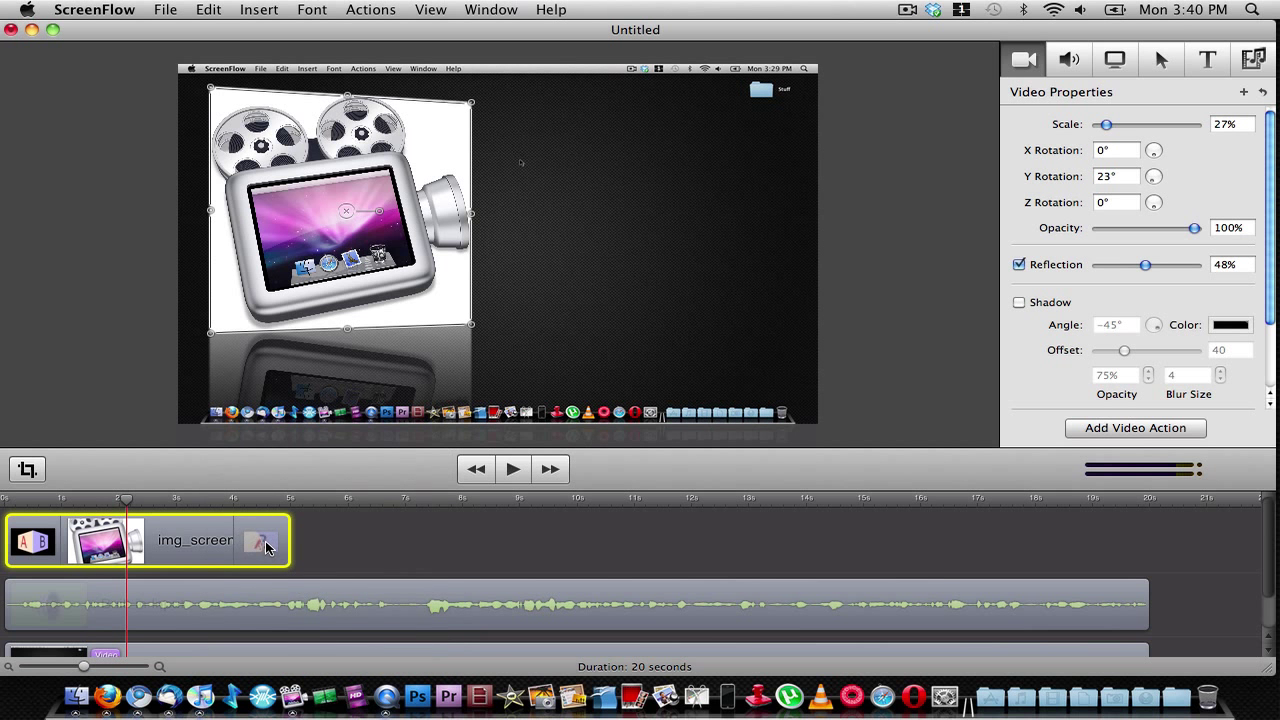
click(252, 558)
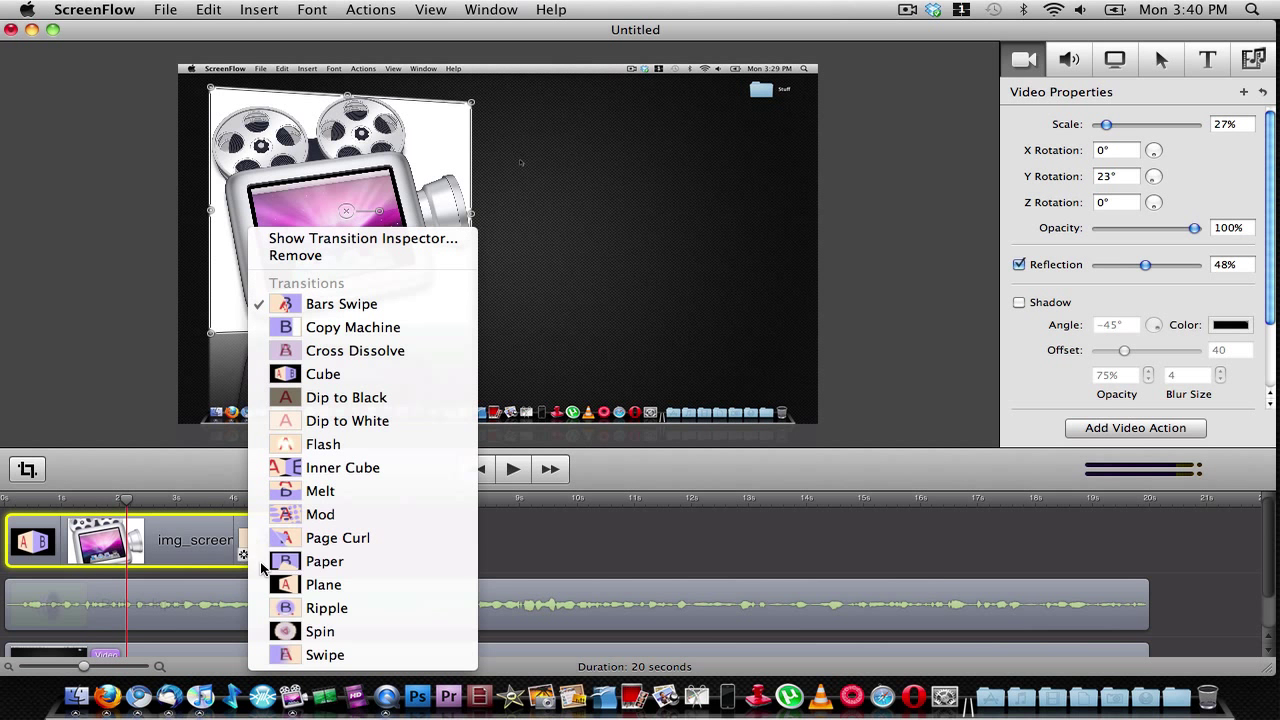
click(345, 631)
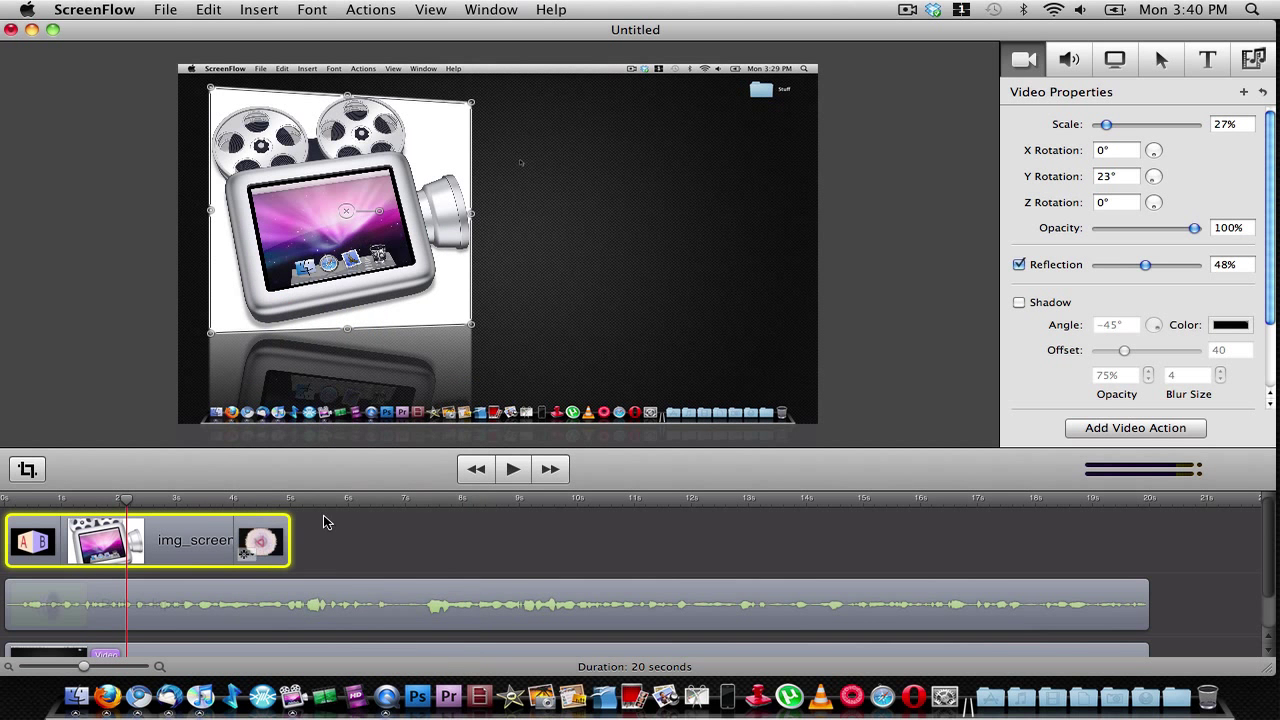
click(4, 499)
click(514, 469)
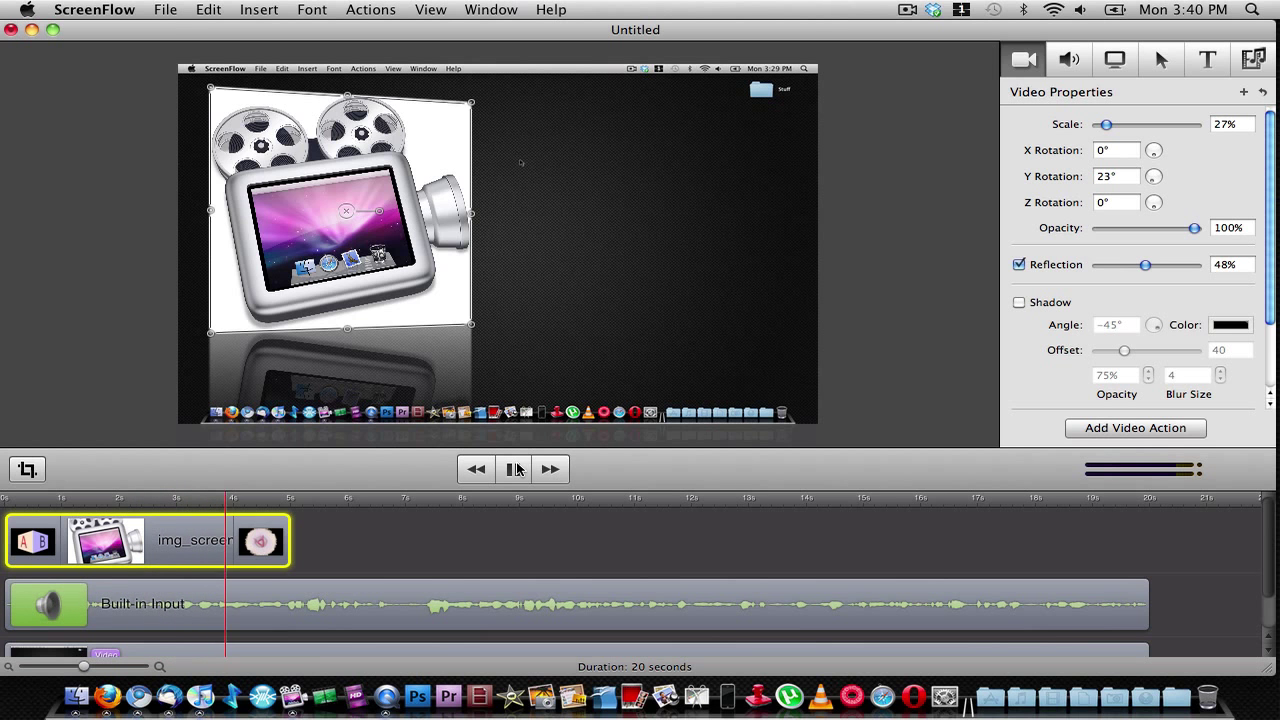
click(515, 469)
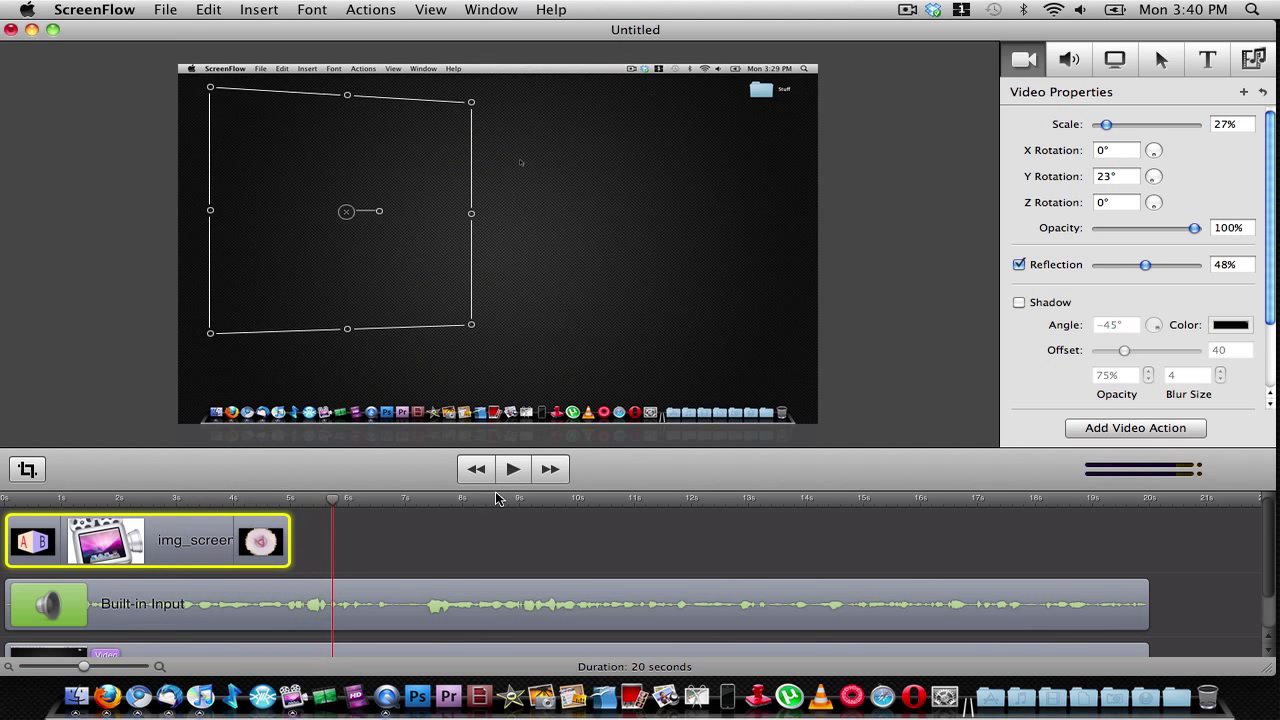
Cut the img_screenflow.jpg clip from the timeline.
click(480, 548)
right_click(180, 558)
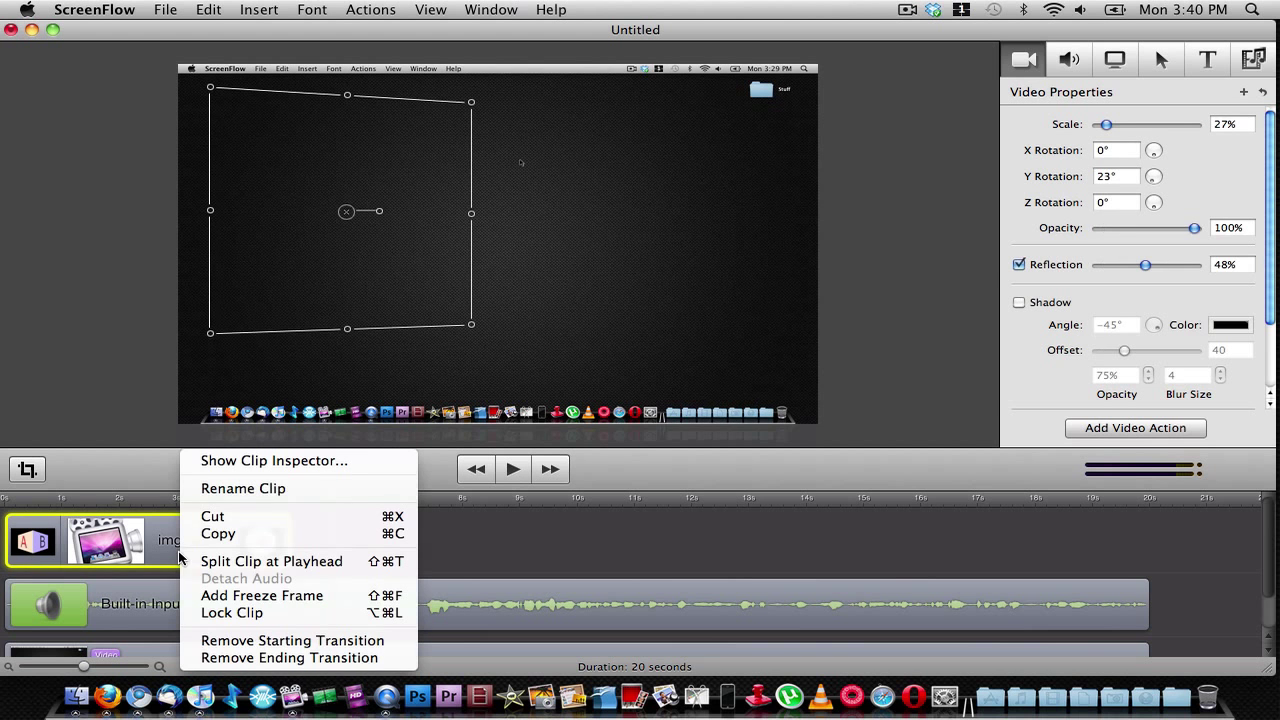
click(258, 516)
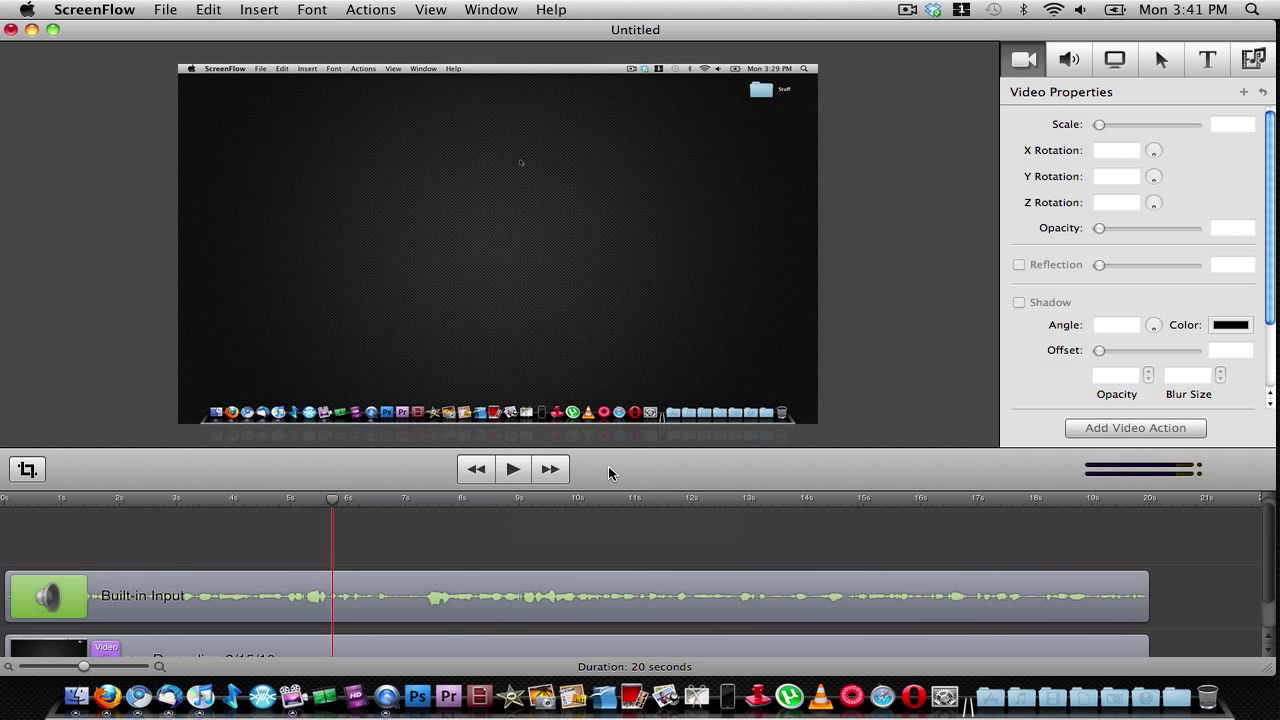
Import "a11 iphone icon black.jpg" from the Desktop and place it at the start of the timeline on a track above the audio.
click(1252, 59)
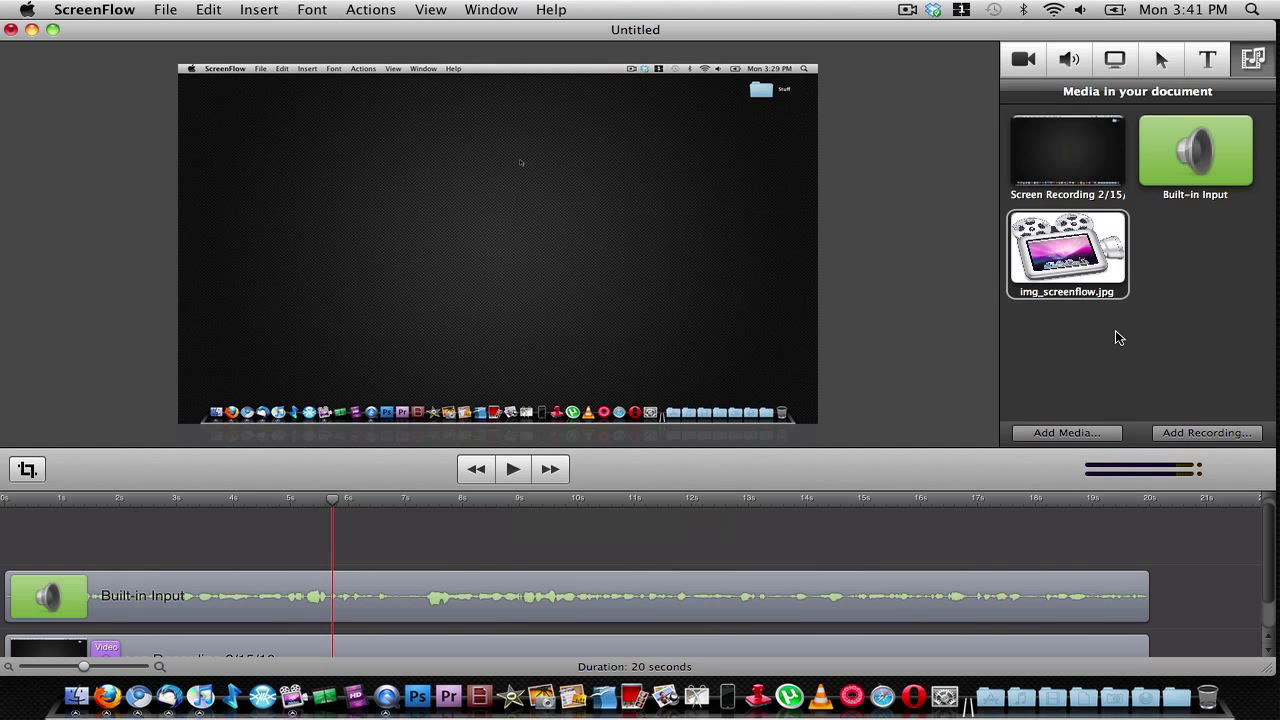
click(1067, 432)
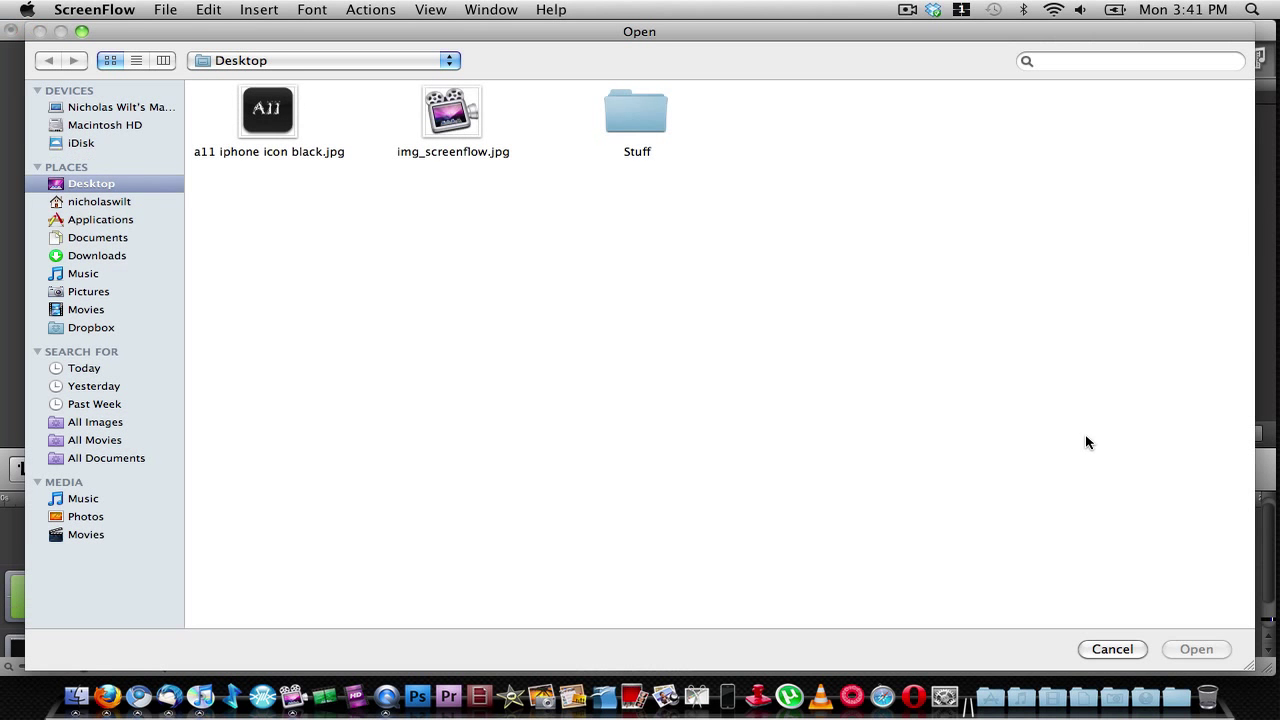
click(263, 110)
double_click(263, 110)
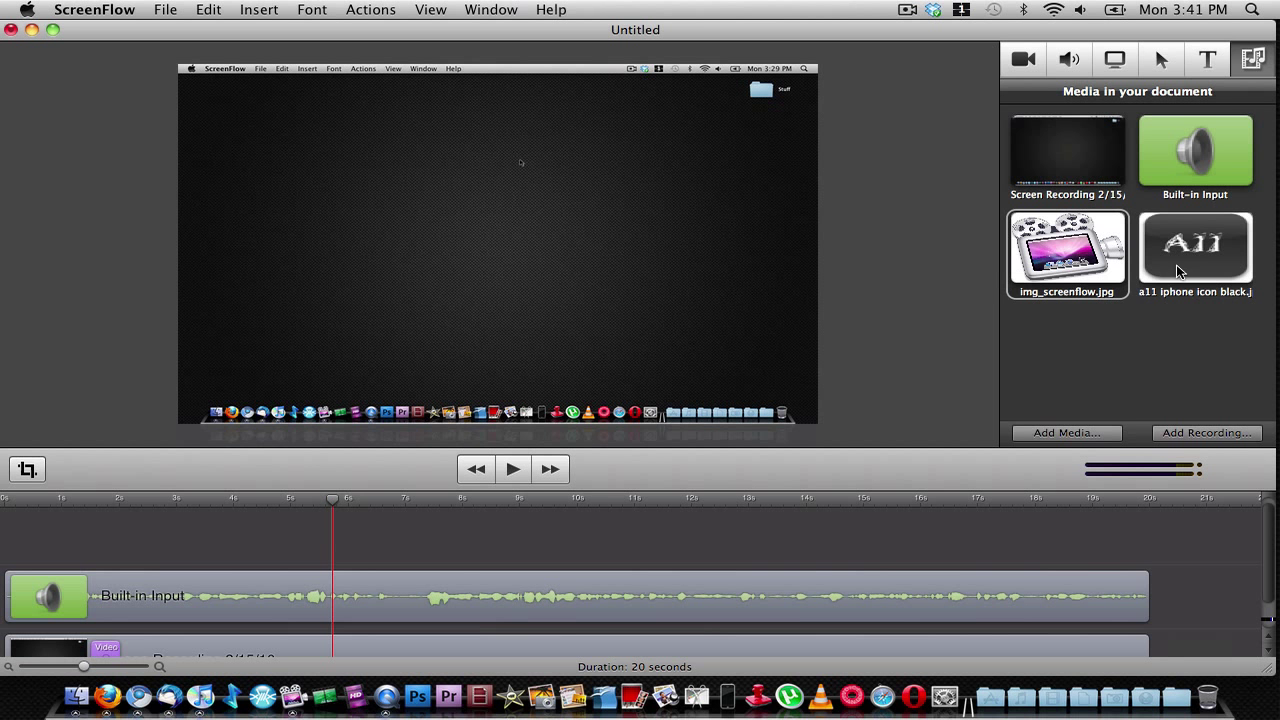
drag(1176, 264, 3, 556)
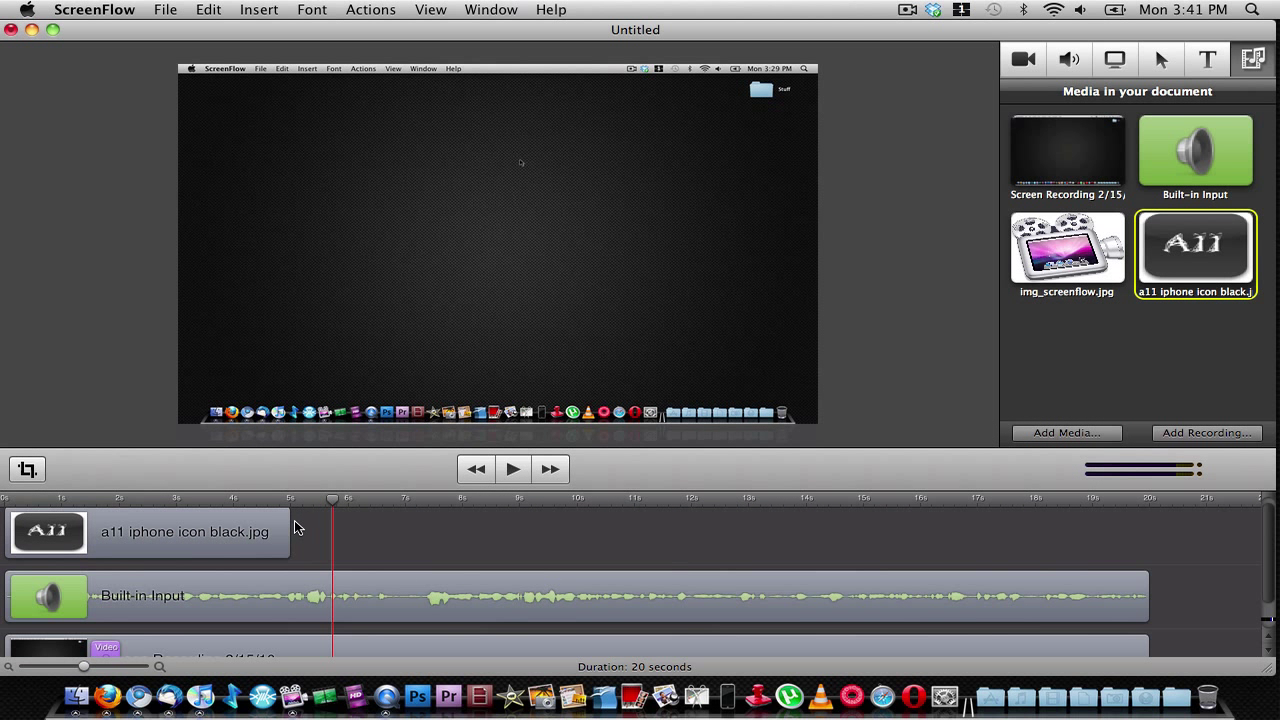
Extend the "a11 iphone icon black.jpg" clip to the end of the recording at 20 seconds.
drag(291, 522, 1141, 548)
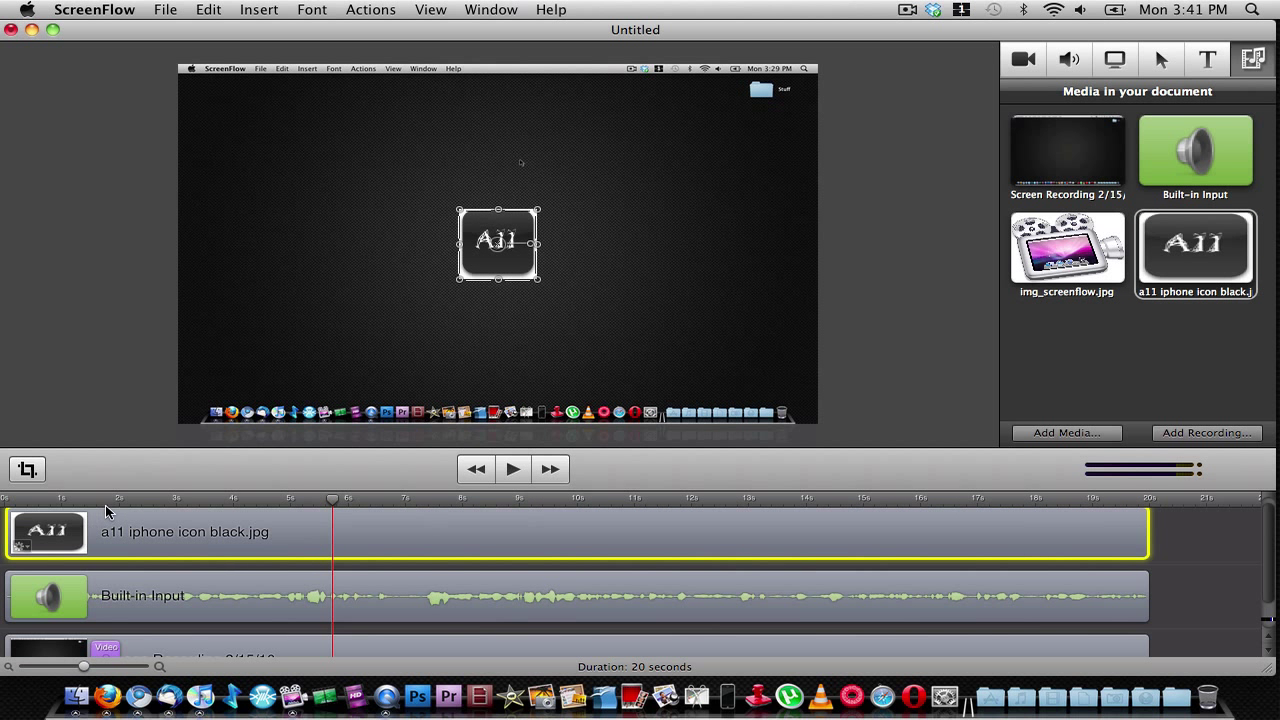
scroll(155, 594, down, 2)
scroll(190, 540, up, 3)
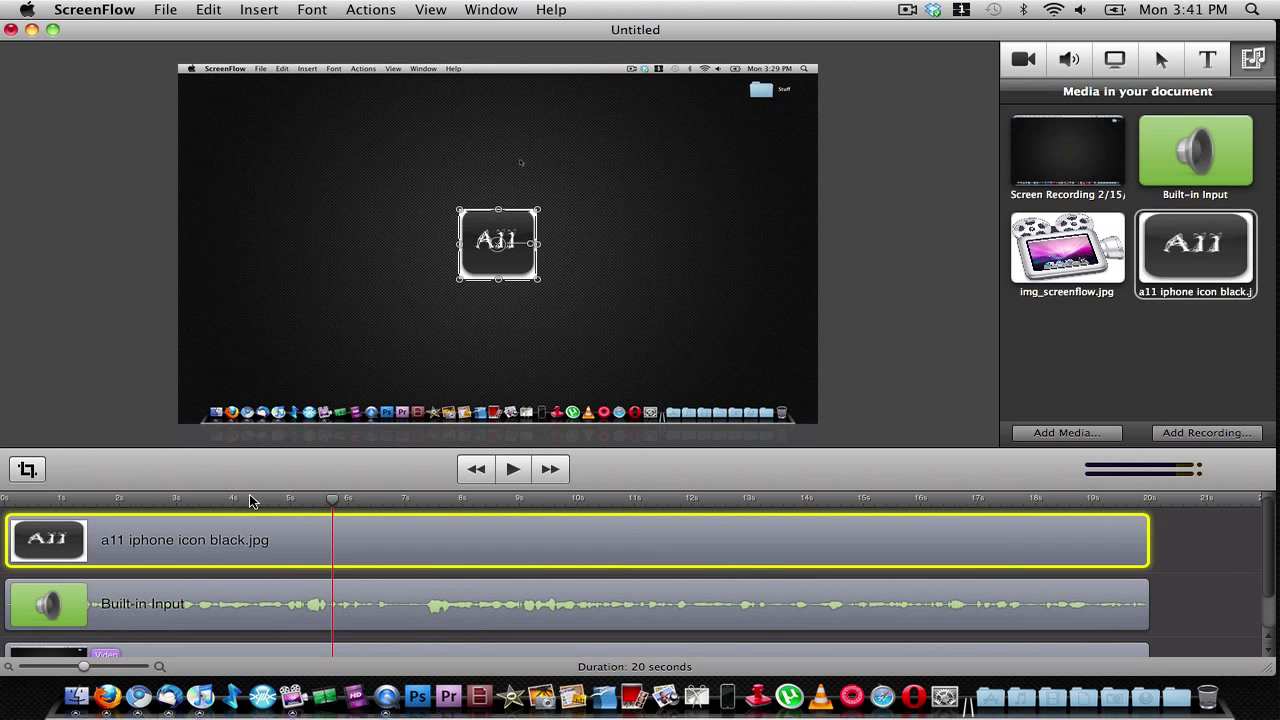
Set the icon clip's opacity to 49%, and increase the screen recording clip's reflection.
click(1023, 58)
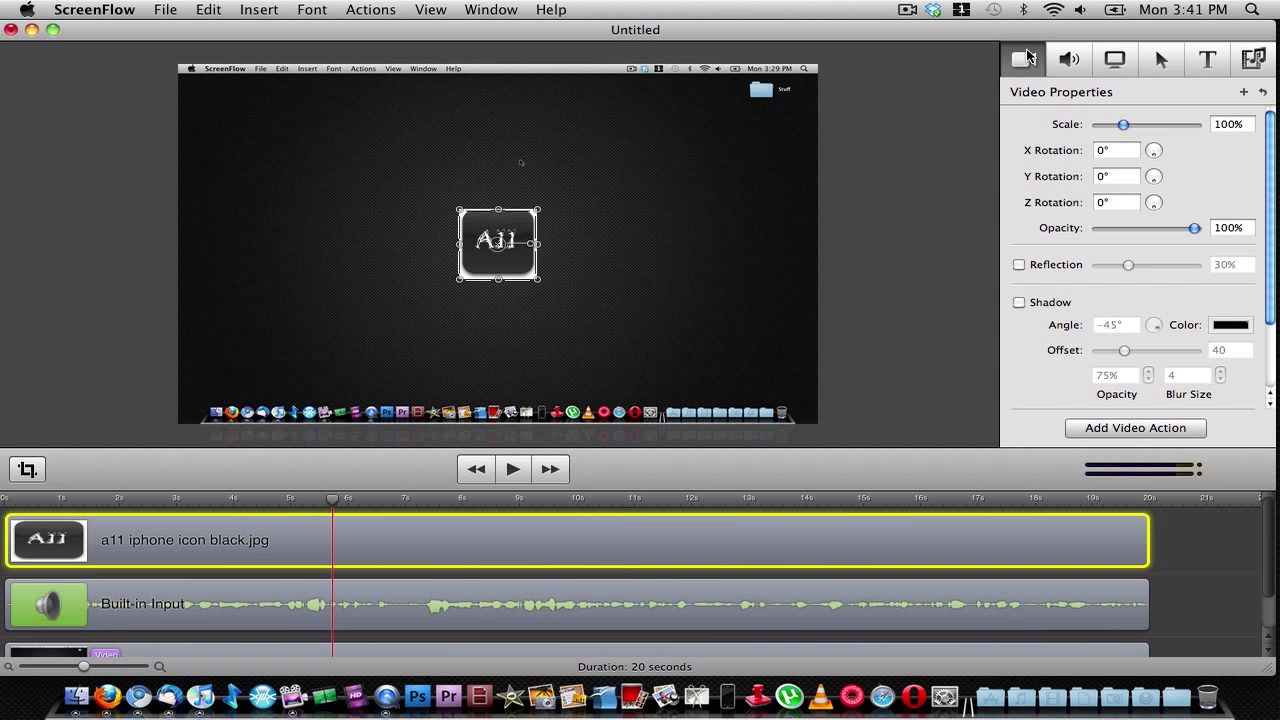
drag(1192, 228, 1145, 229)
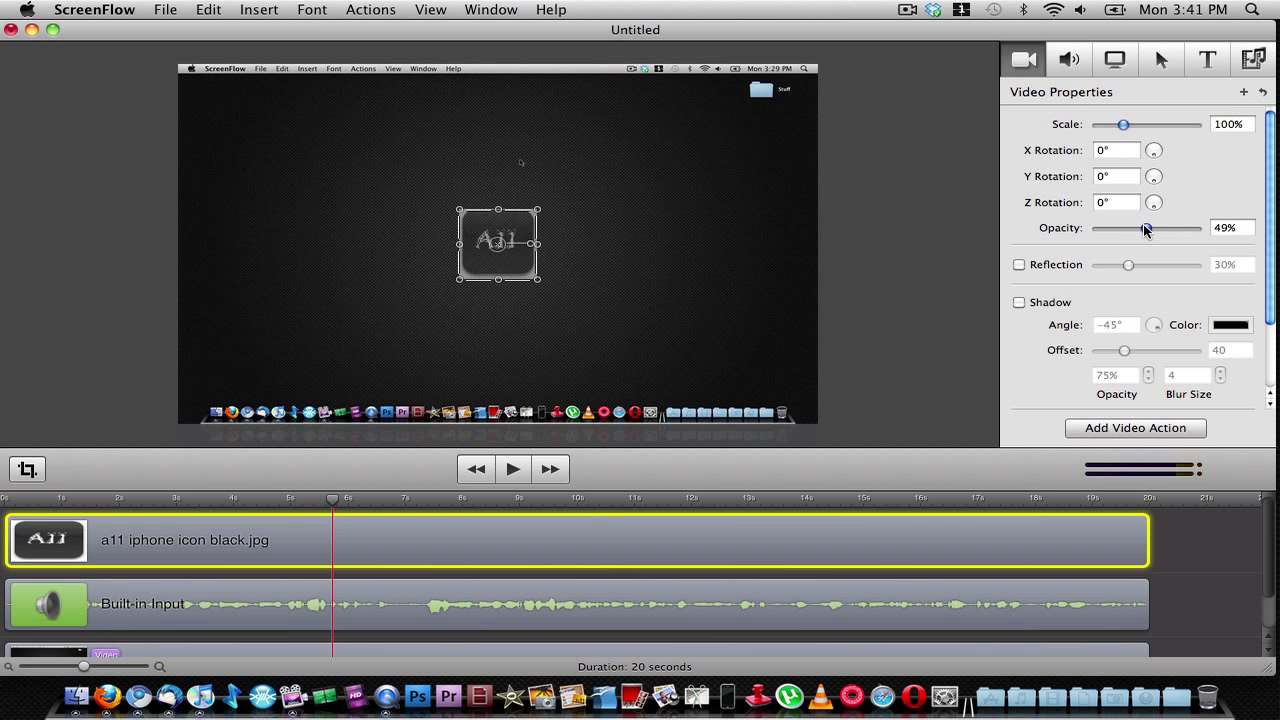
click(658, 296)
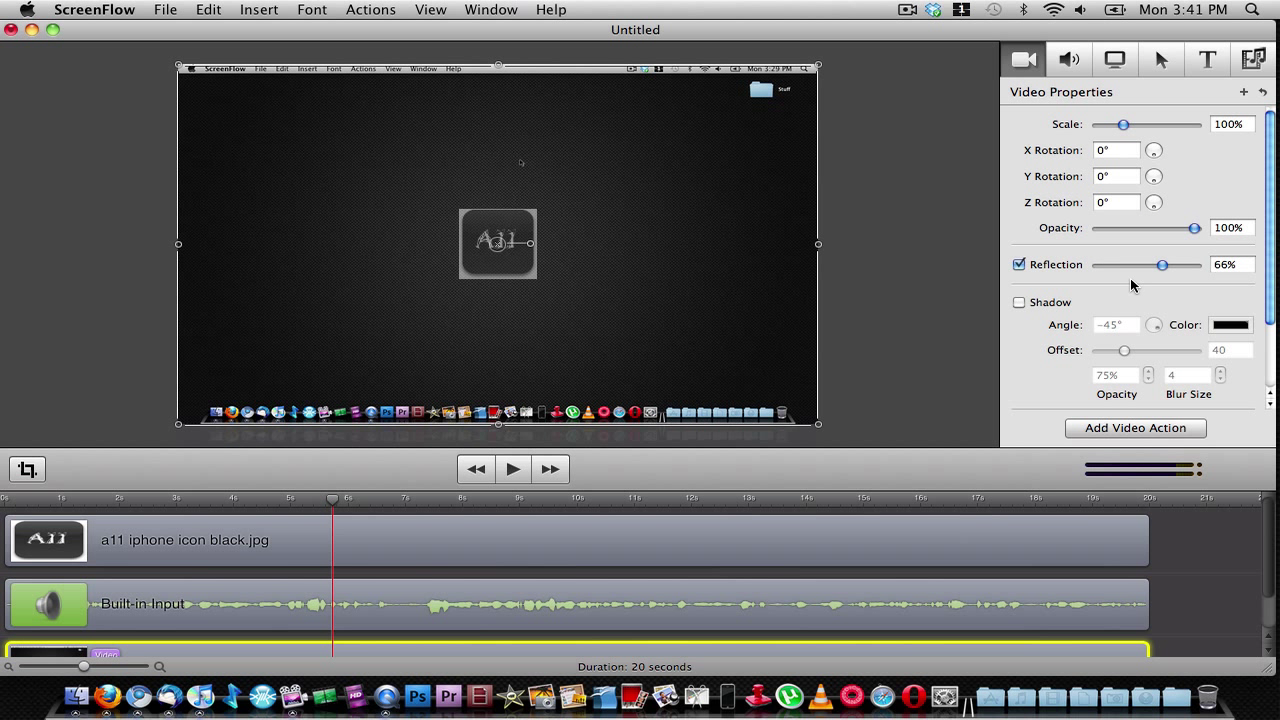
drag(1161, 266, 1179, 266)
Turn on a 62% reflection for the icon clip and move the icon to the lower-right corner of the canvas as a watermark.
click(1077, 548)
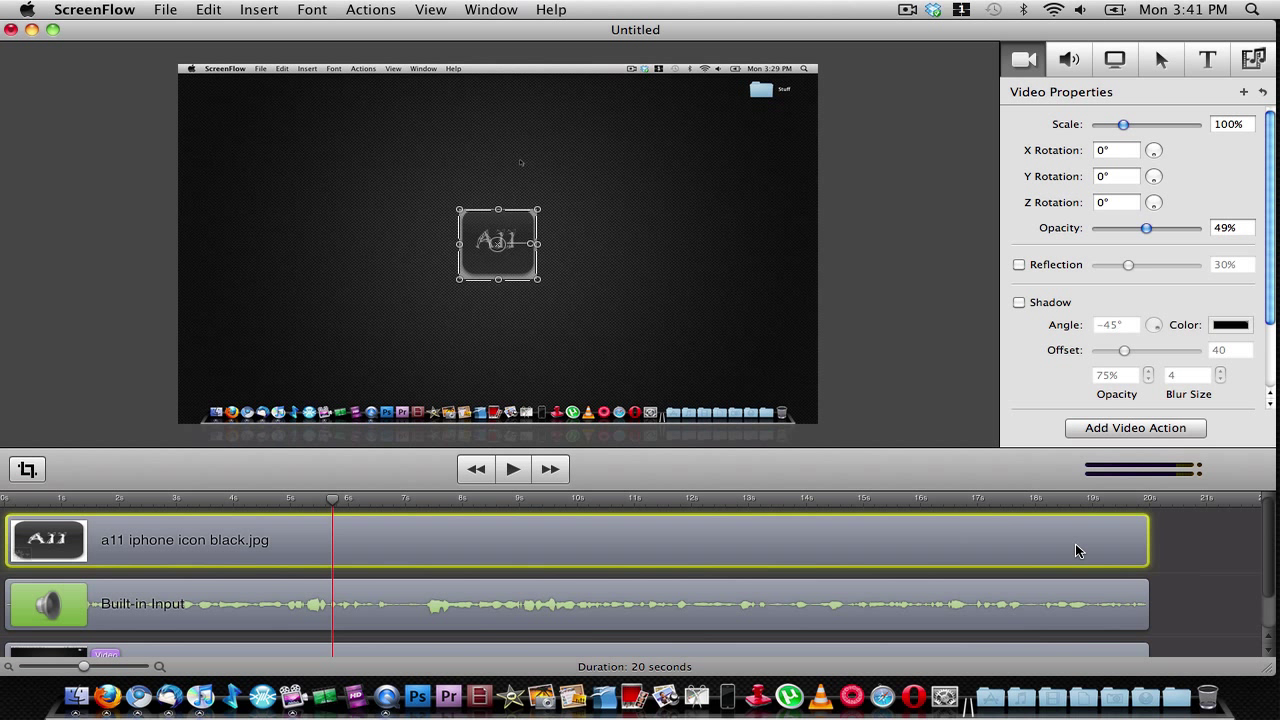
click(1070, 265)
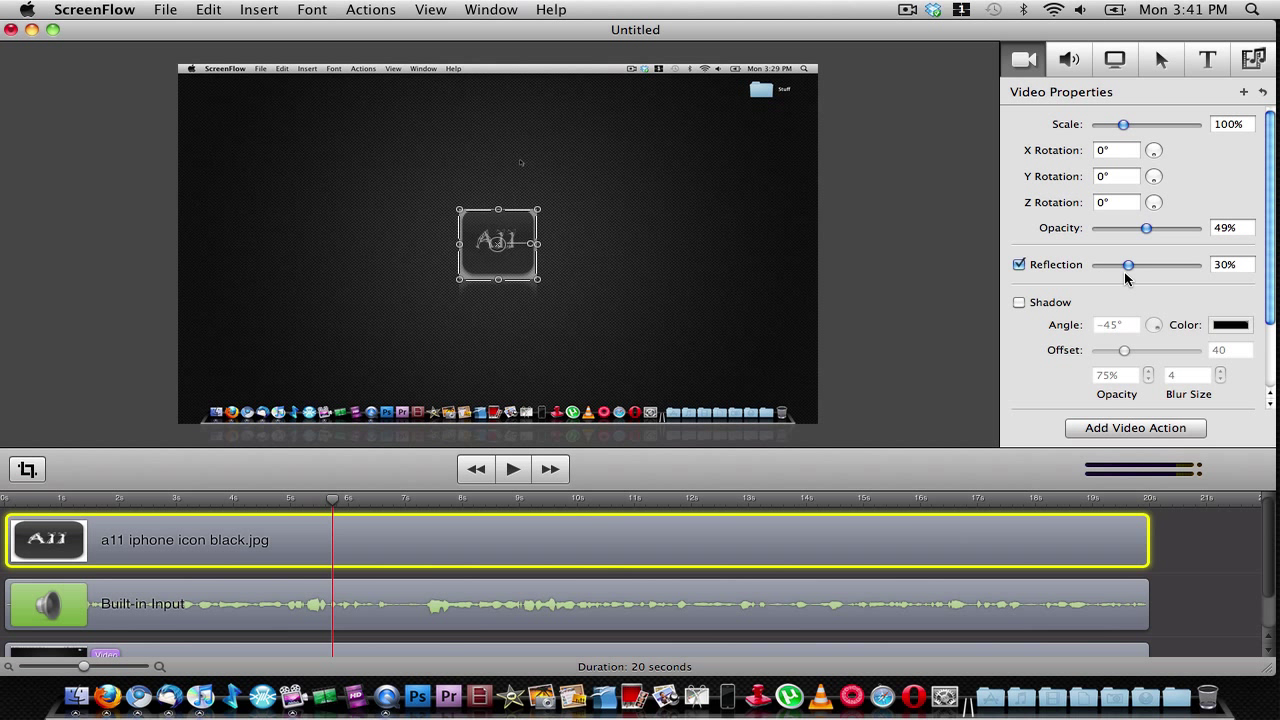
drag(1130, 266, 1156, 264)
drag(537, 240, 782, 366)
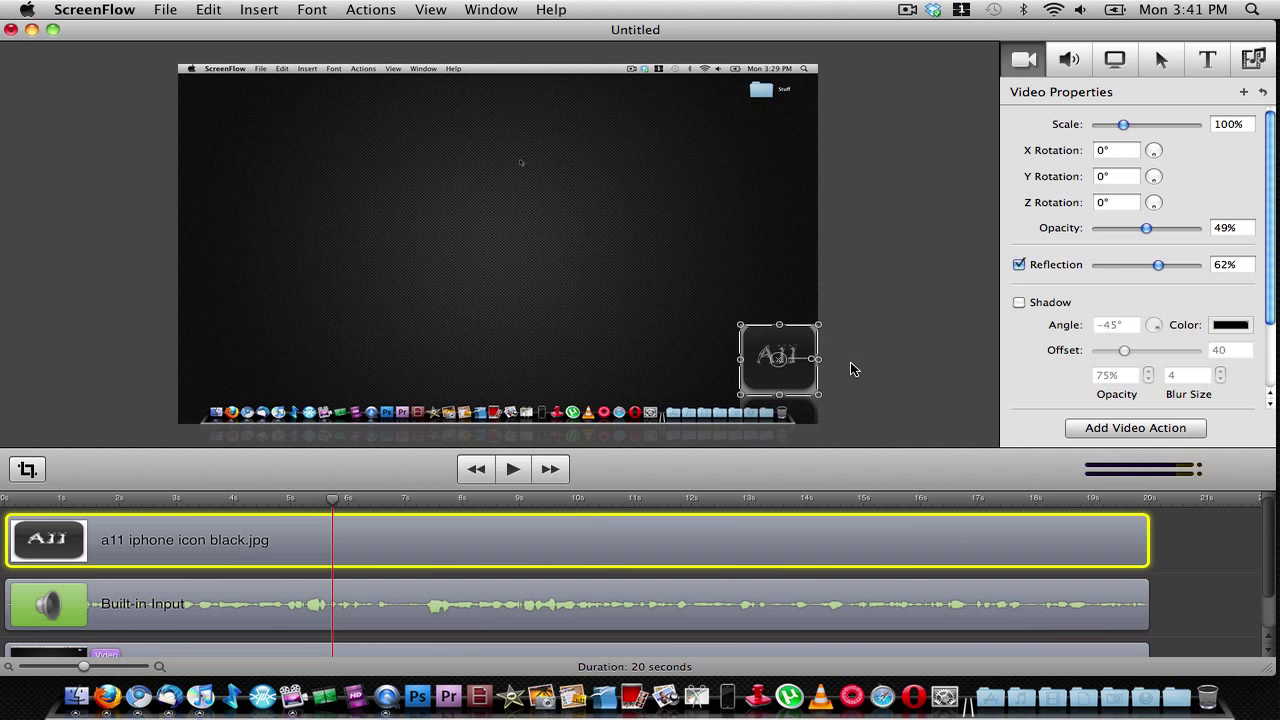
click(892, 363)
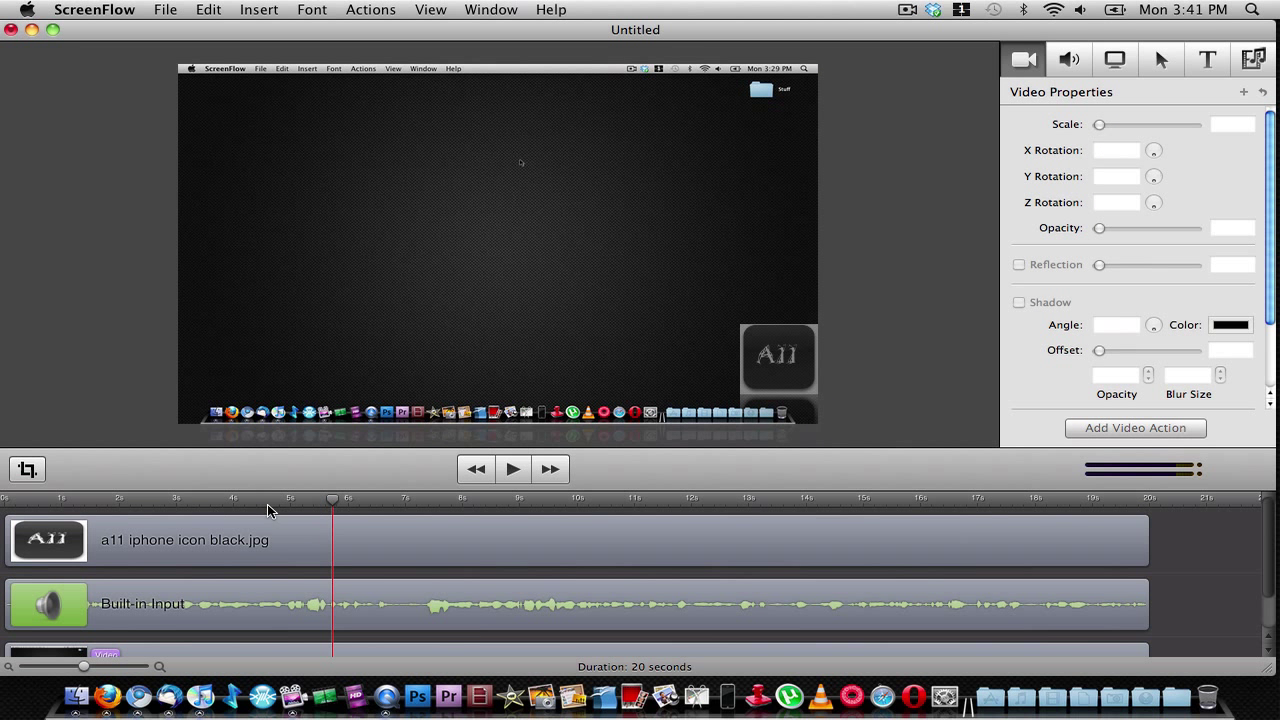
drag(333, 499, 1032, 500)
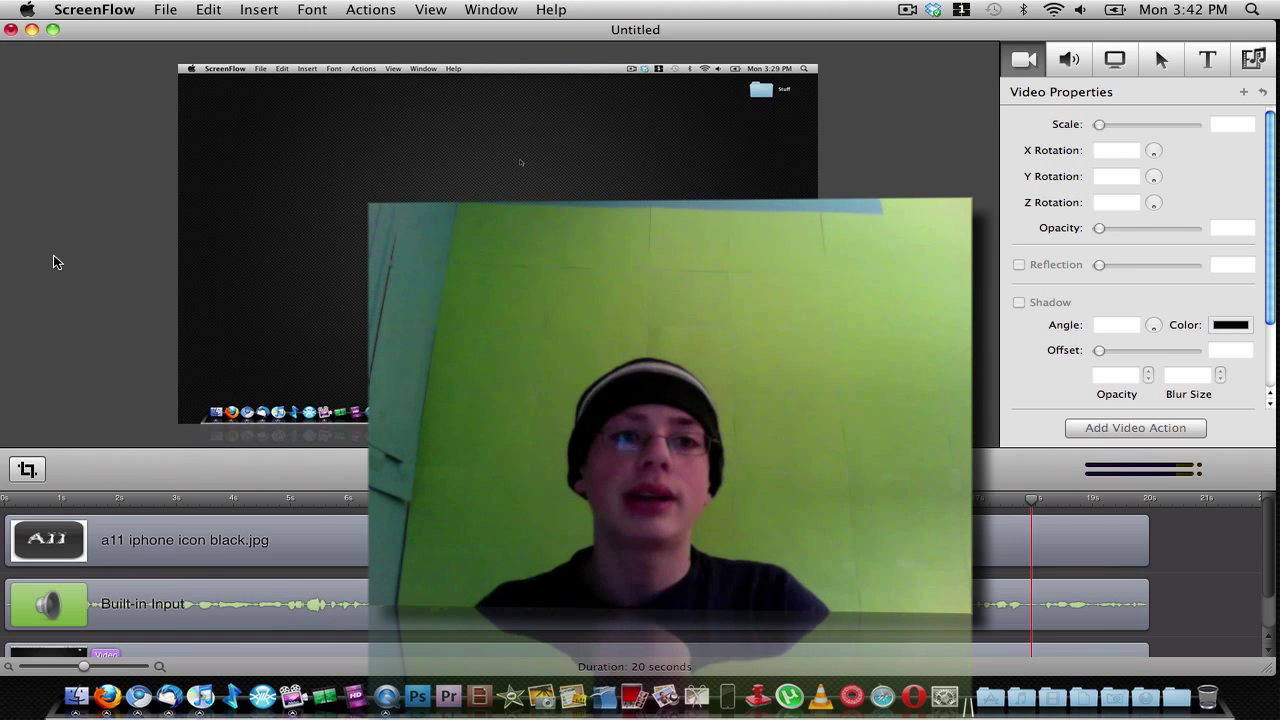
Look over the save, publish and export commands, and minimize the project window.
click(165, 9)
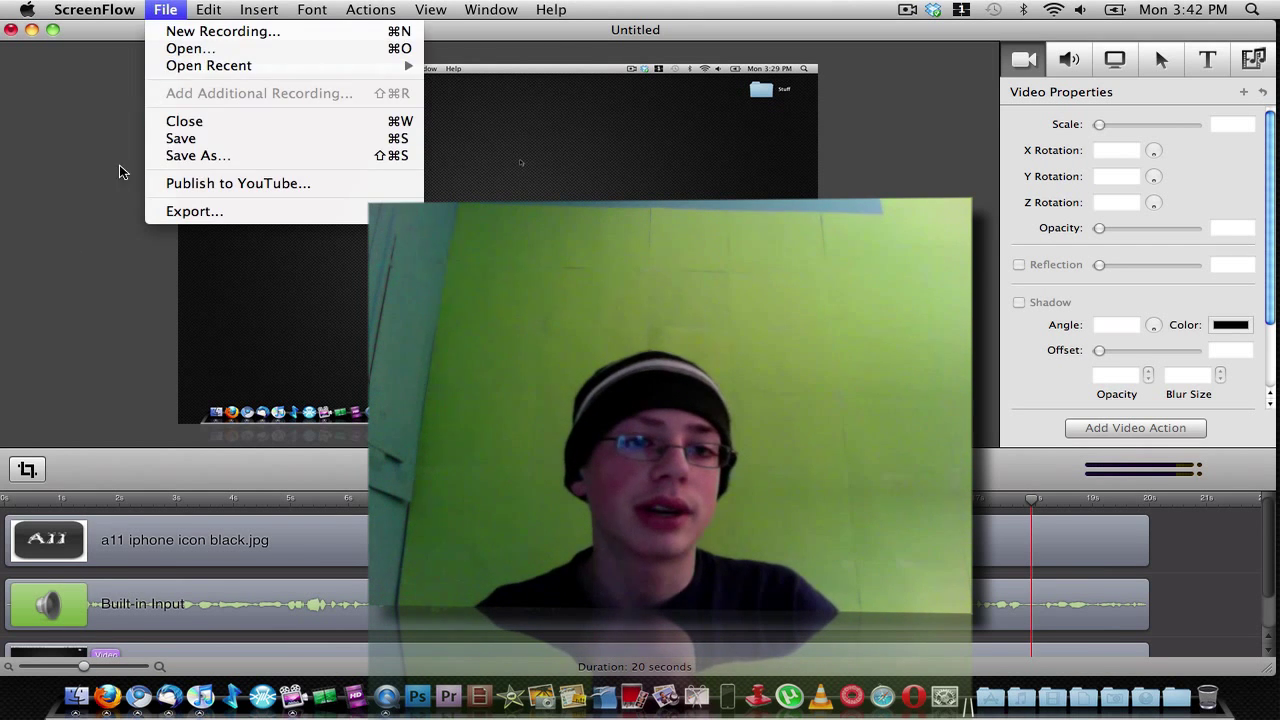
click(100, 117)
click(31, 29)
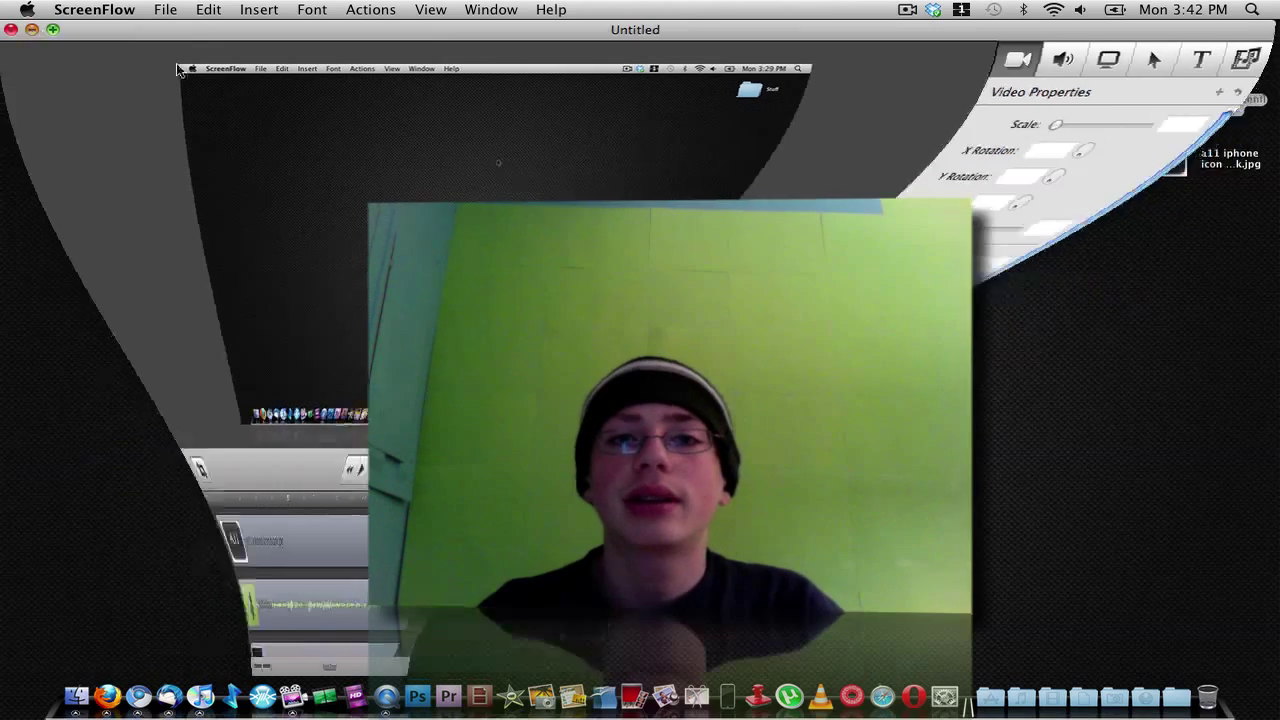